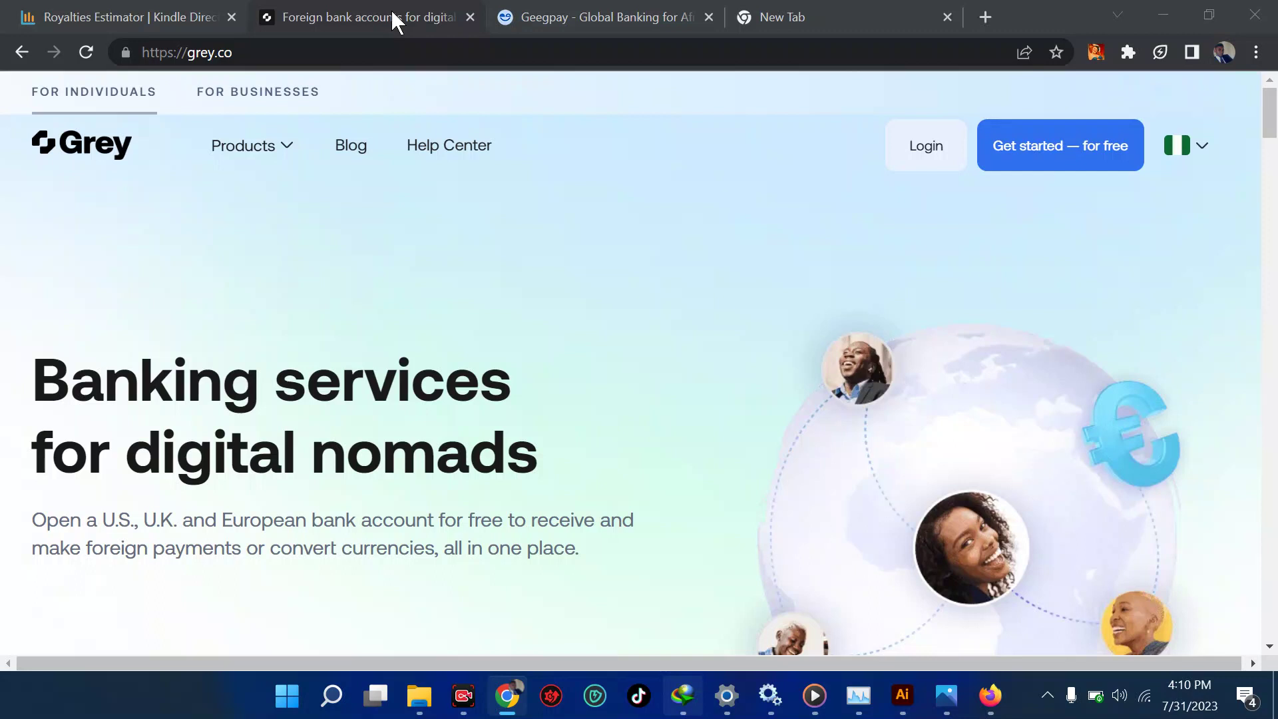
Step: Compare the Geegpay site with the Grey homepage and scroll through Grey's homepage
click(539, 13)
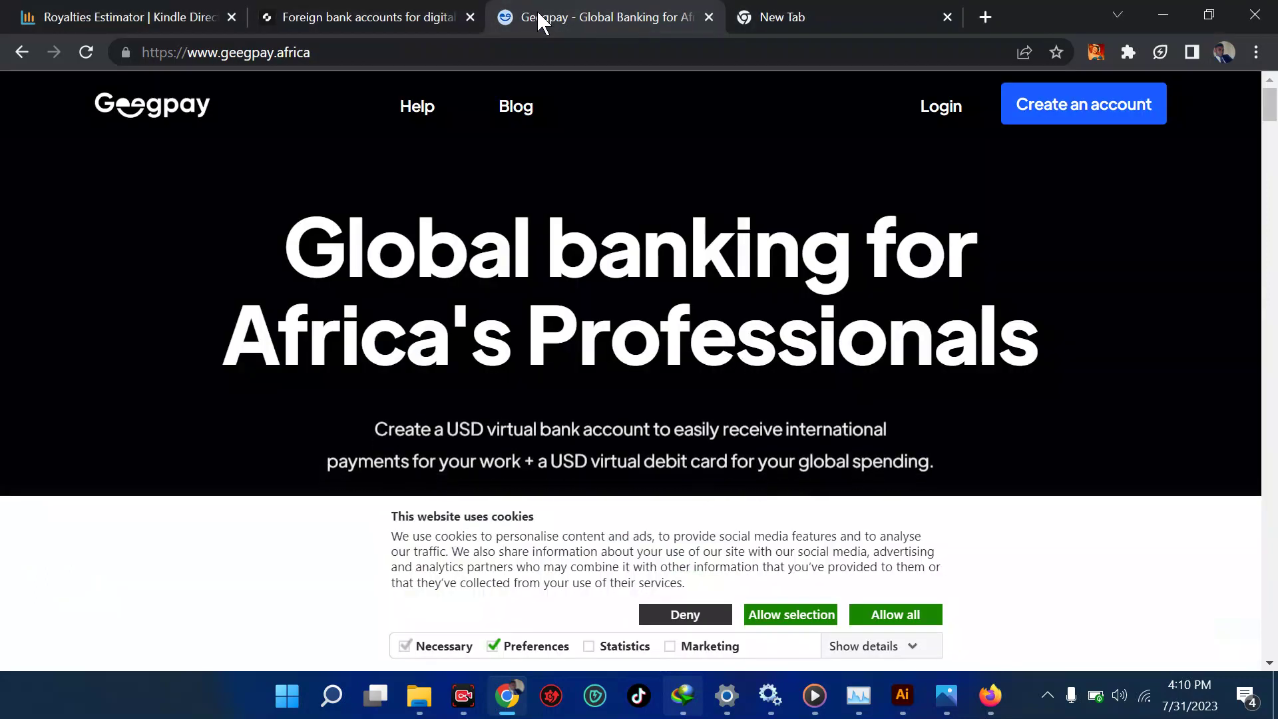
click(413, 4)
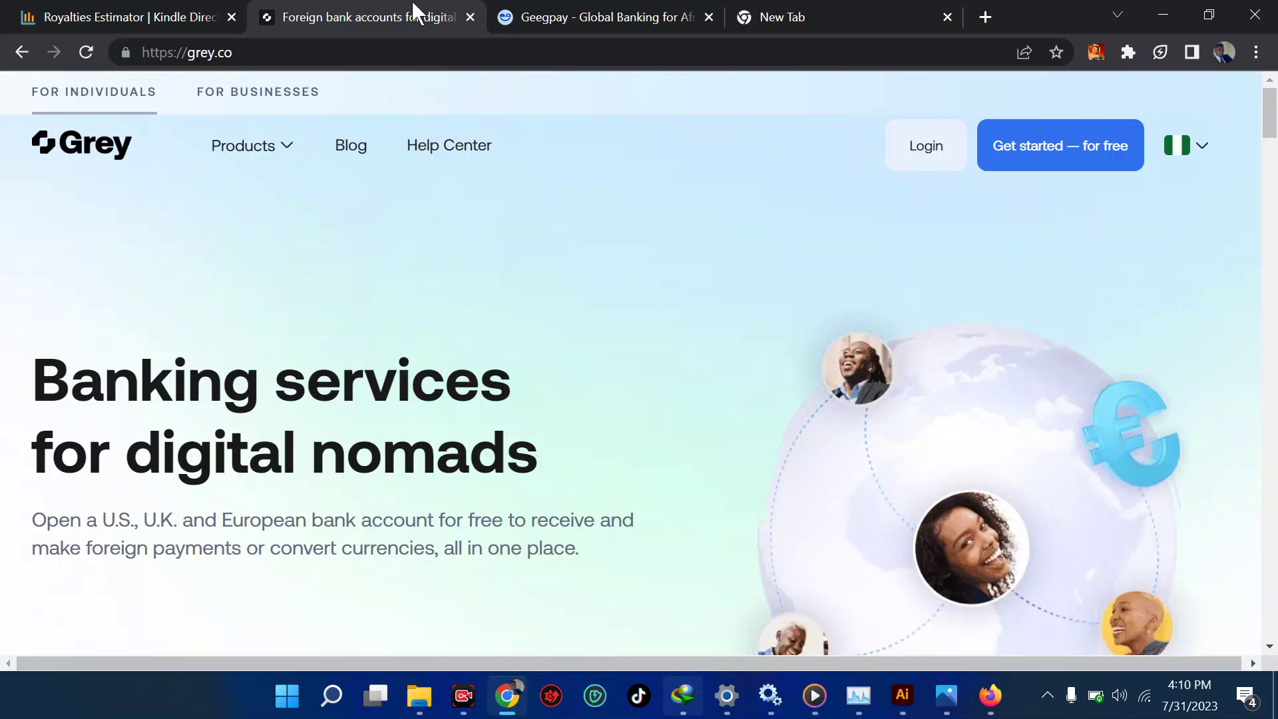
click(551, 20)
click(413, 16)
scroll(637, 328, down, 10)
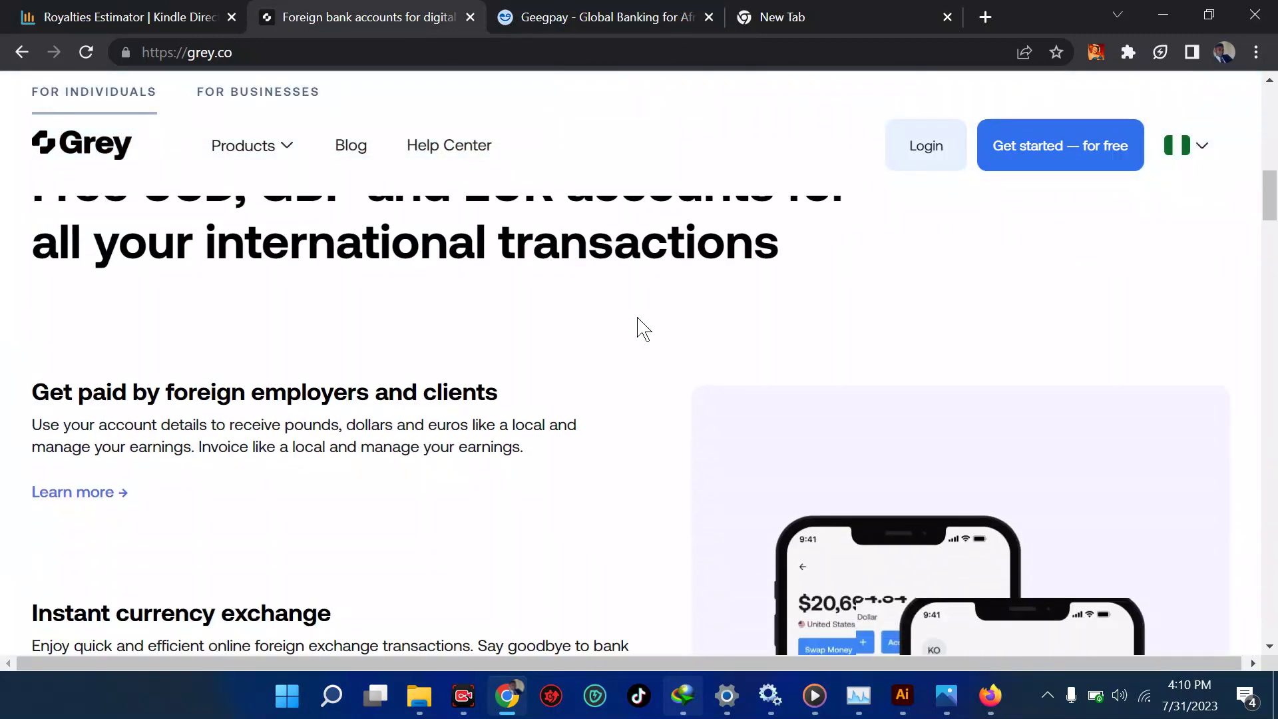
scroll(637, 328, down, 1)
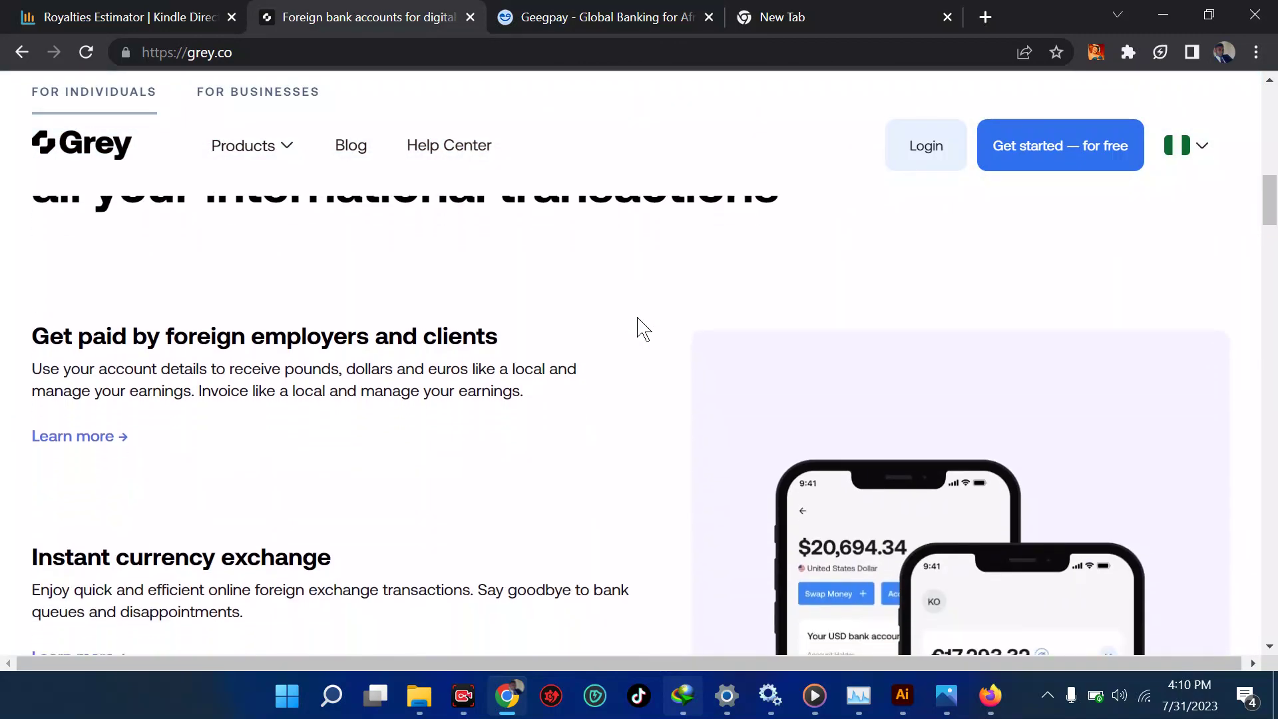
scroll(637, 328, down, 2)
scroll(637, 329, up, 3)
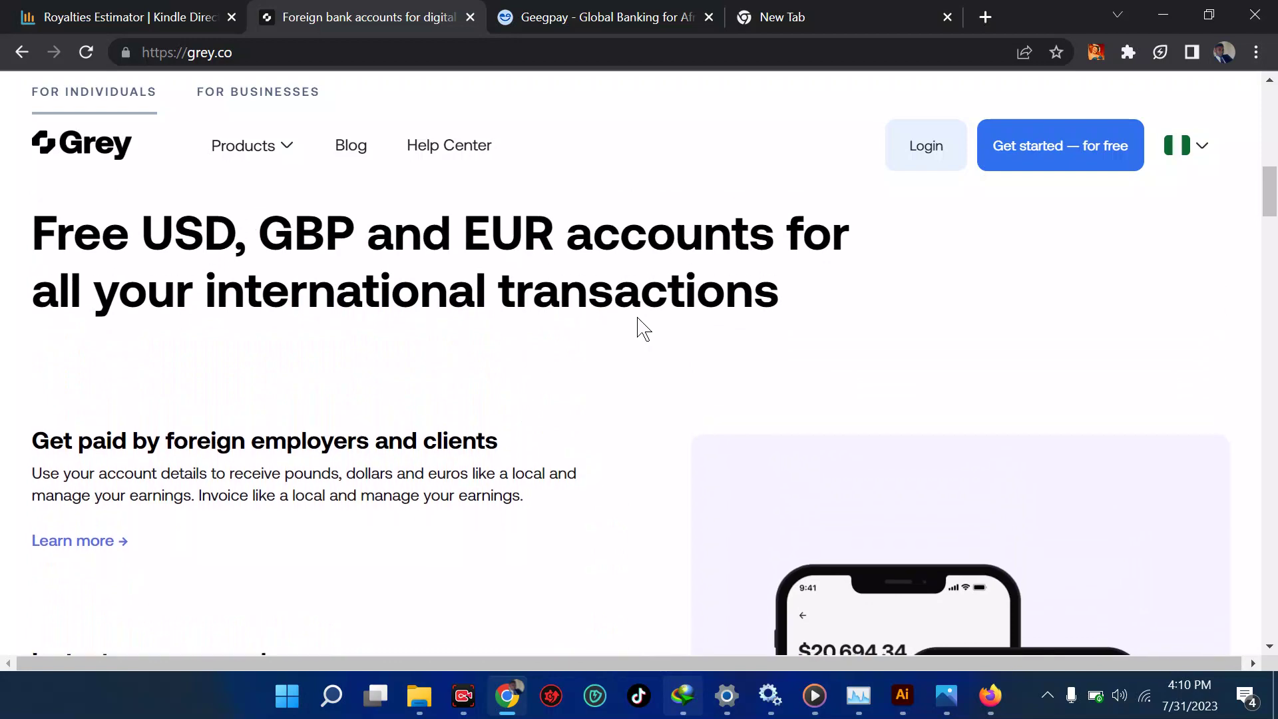
scroll(637, 328, up, 3)
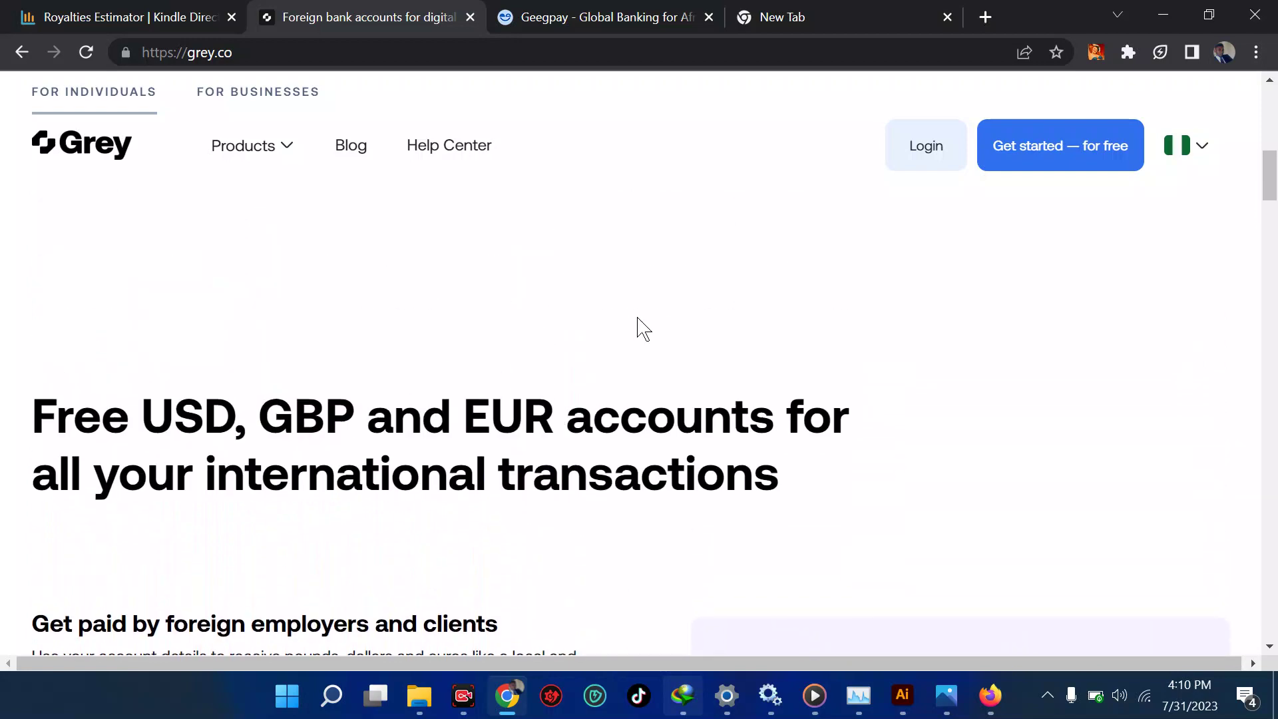
Step: Search Google for 'playstore' in a new tab and open the Android Apps on Google Play result
click(807, 12)
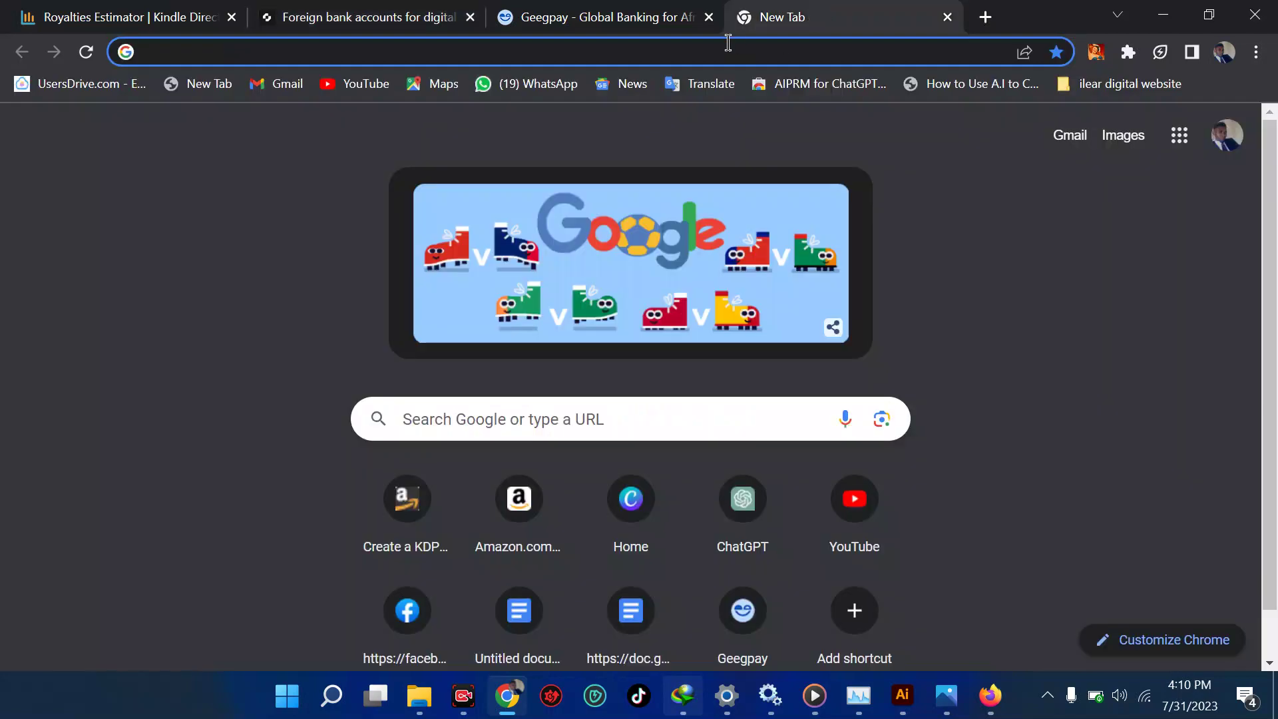
click(722, 43)
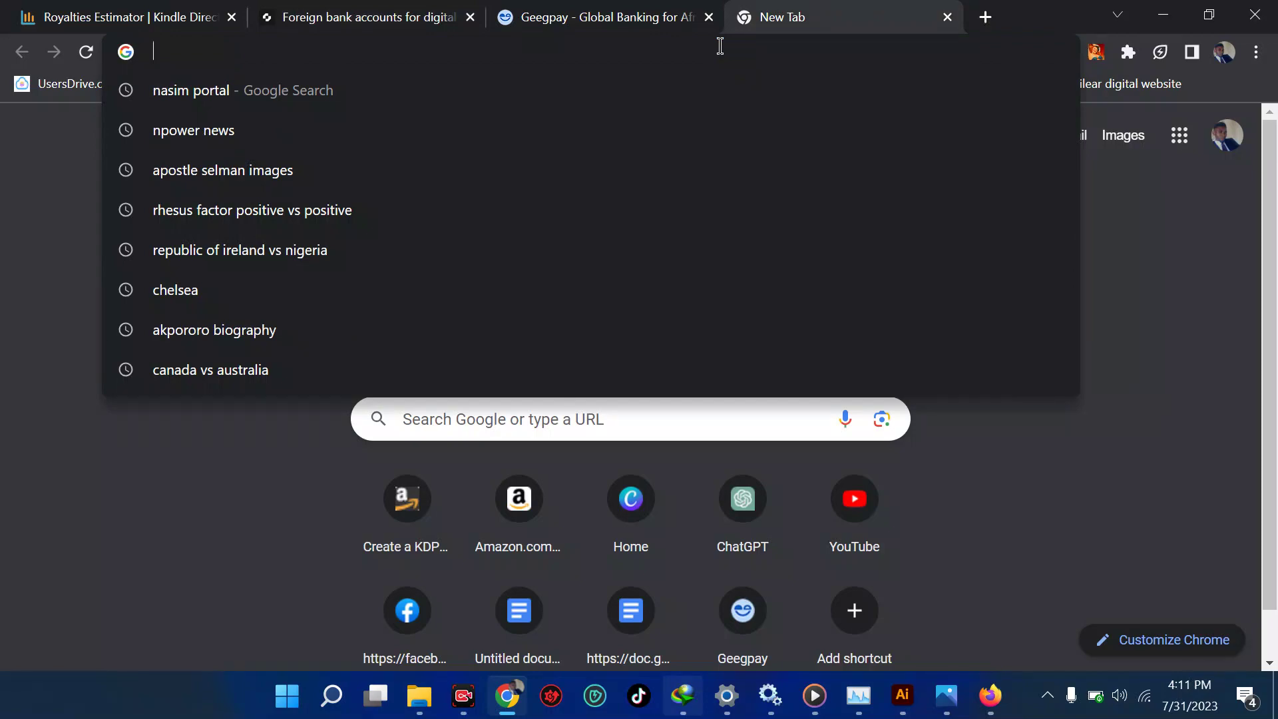
text(playstore)
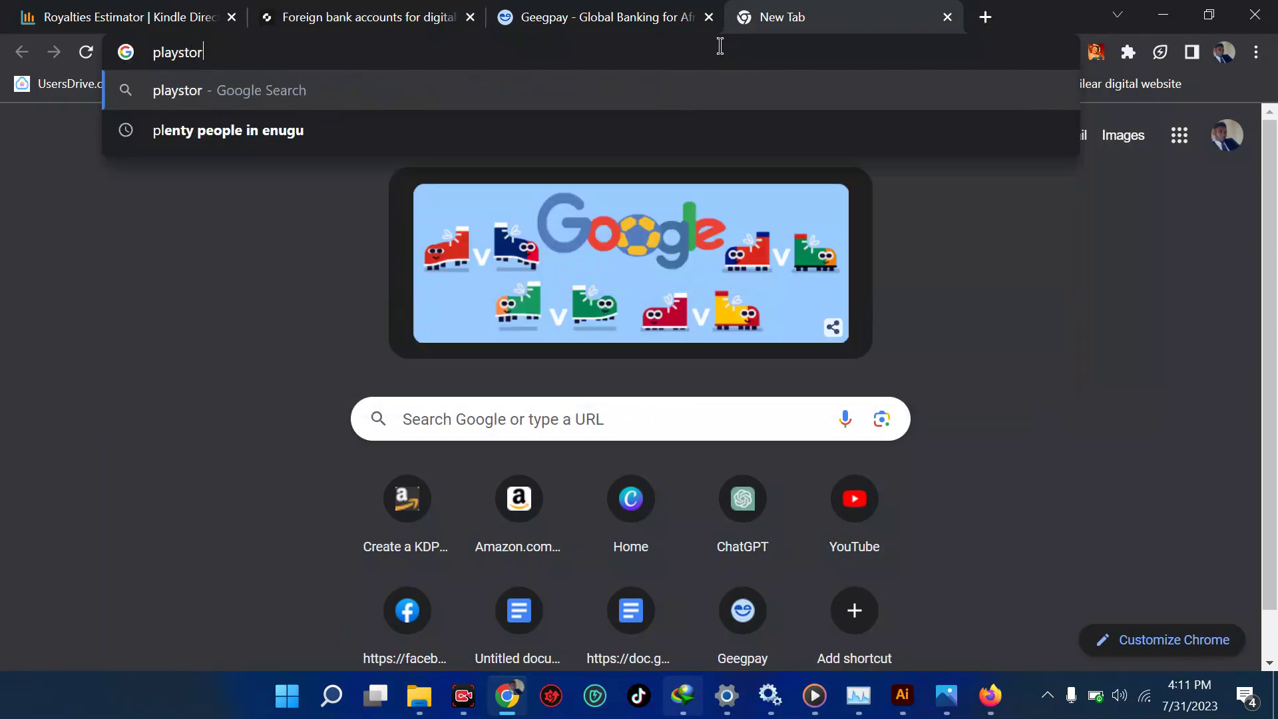
key(Return)
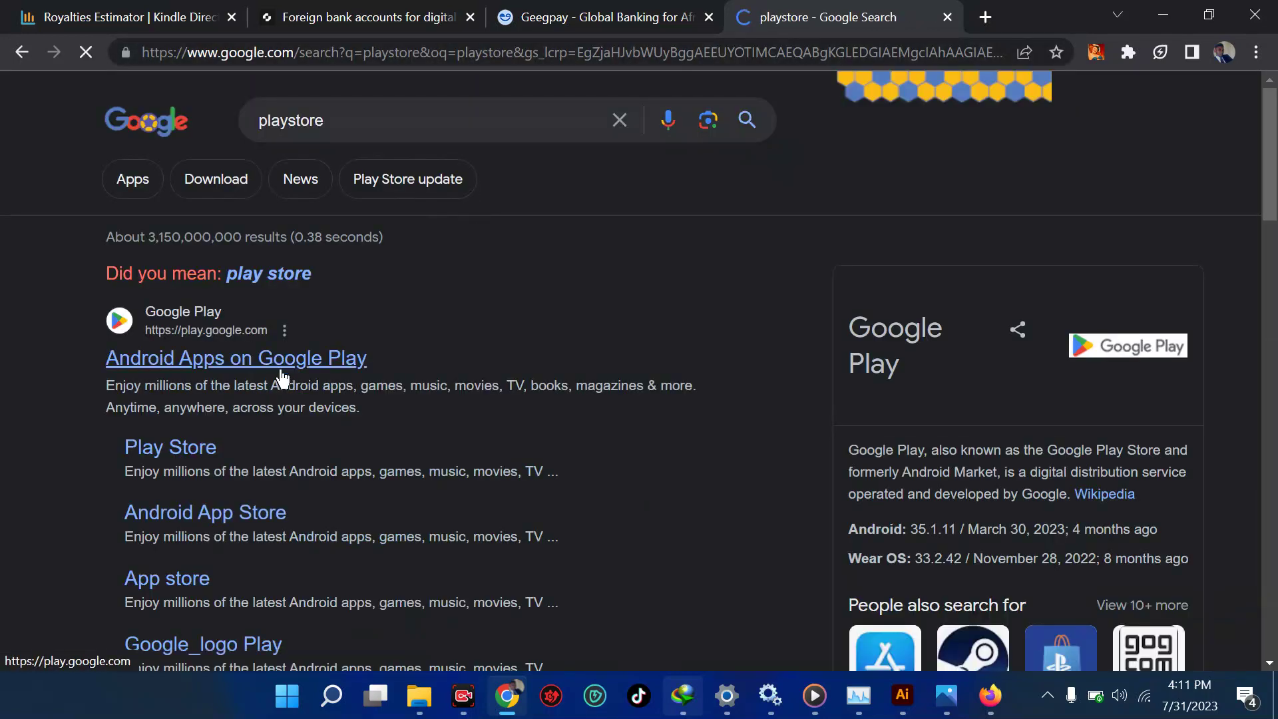
click(280, 370)
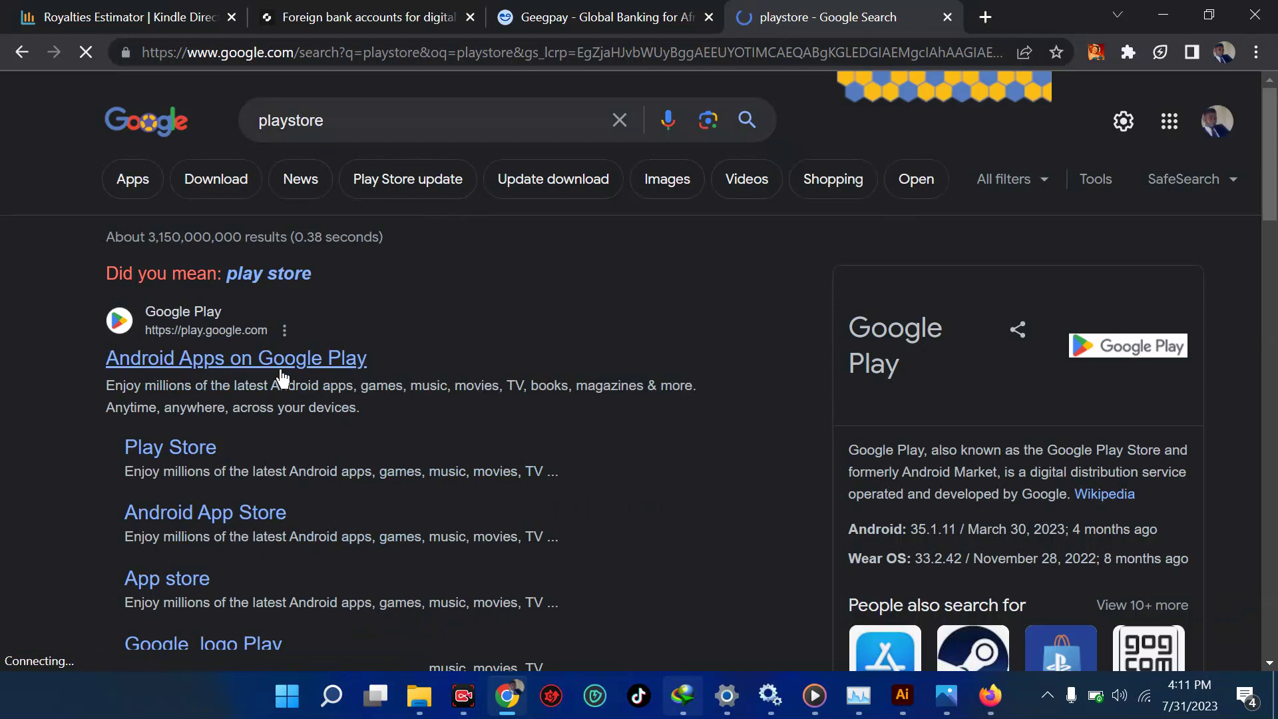
Step: Load the Google Play store site and glance over its page
click(281, 376)
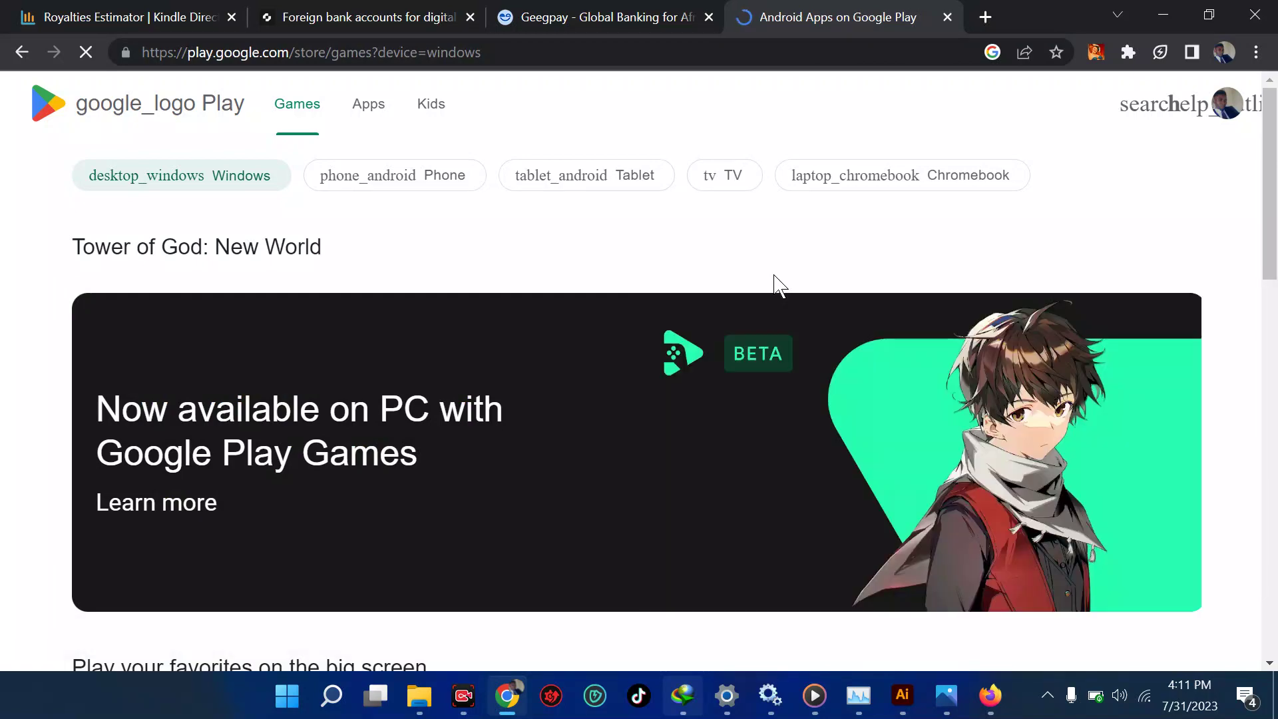
scroll(684, 246, down, 5)
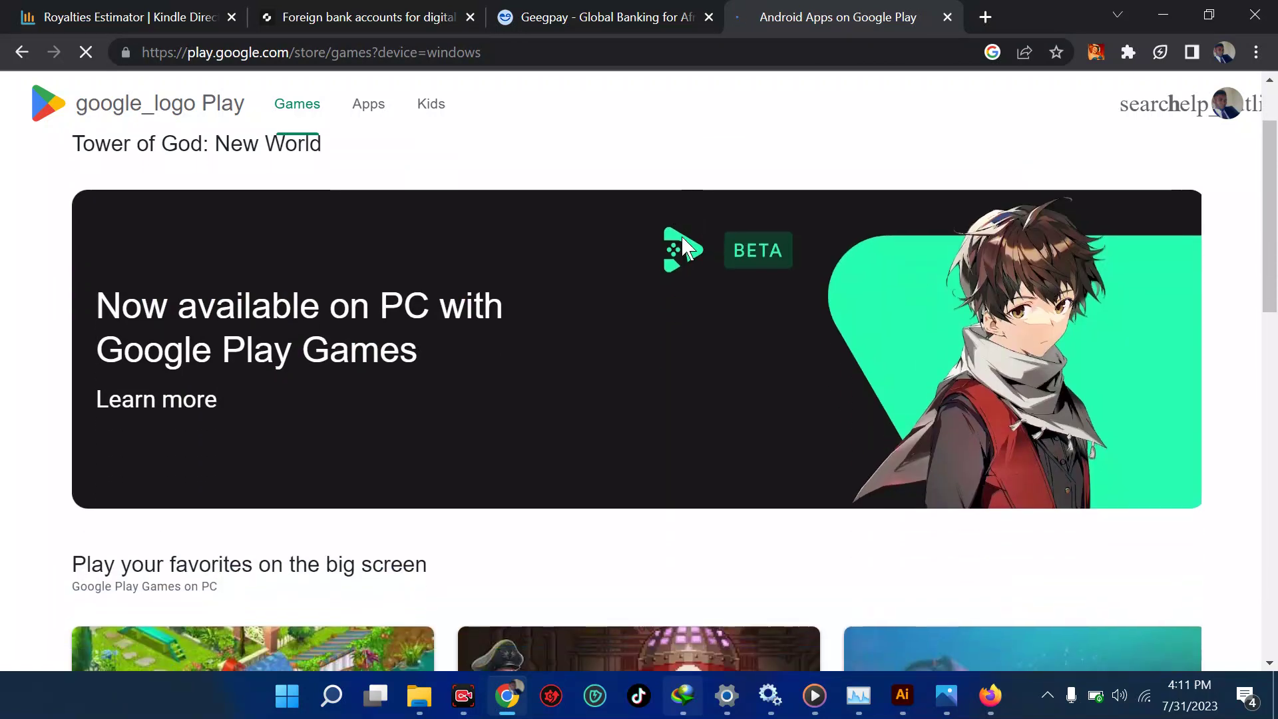
scroll(684, 247, up, 7)
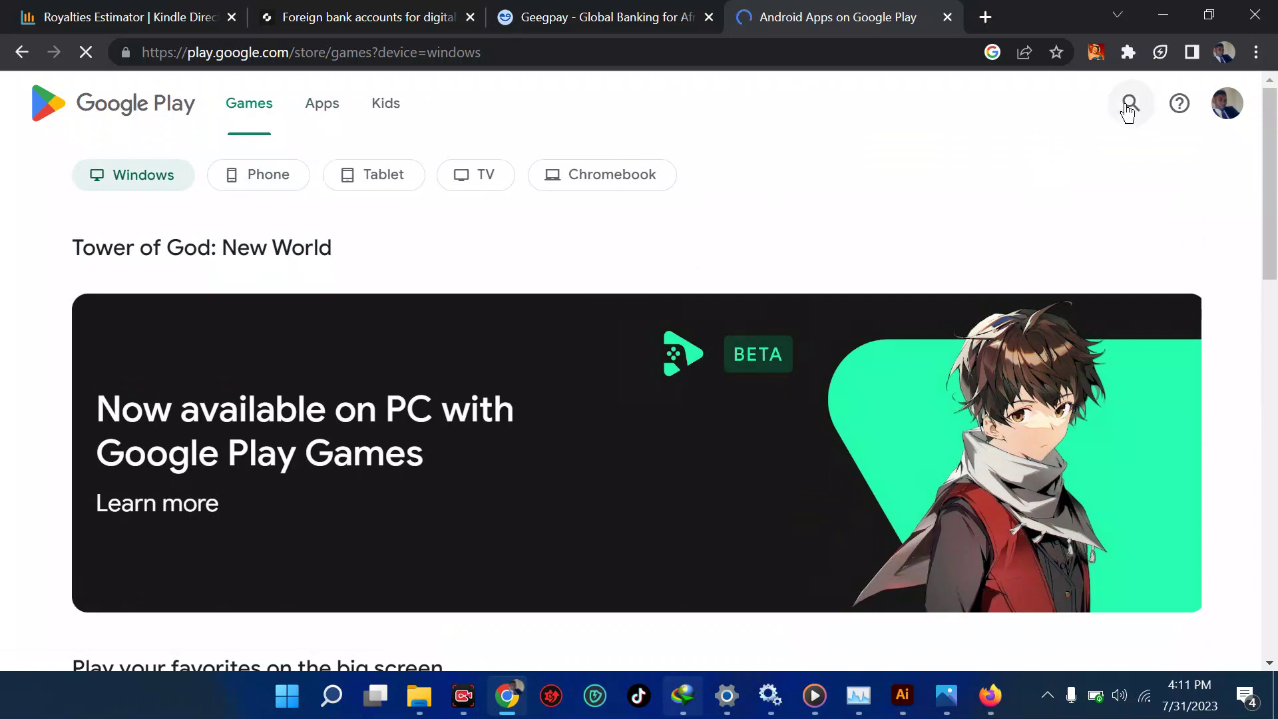
Step: Search Google Play for 'grey.co app', then return to the Grey homepage
click(1130, 105)
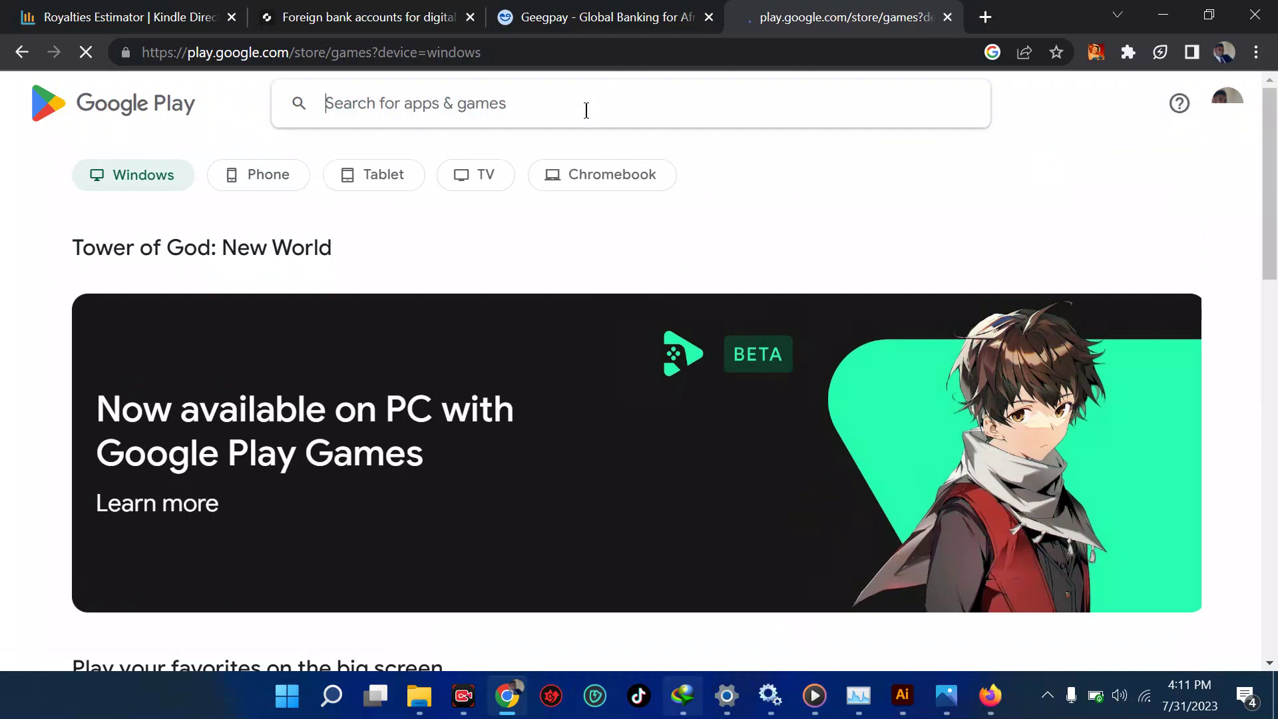
text(g)
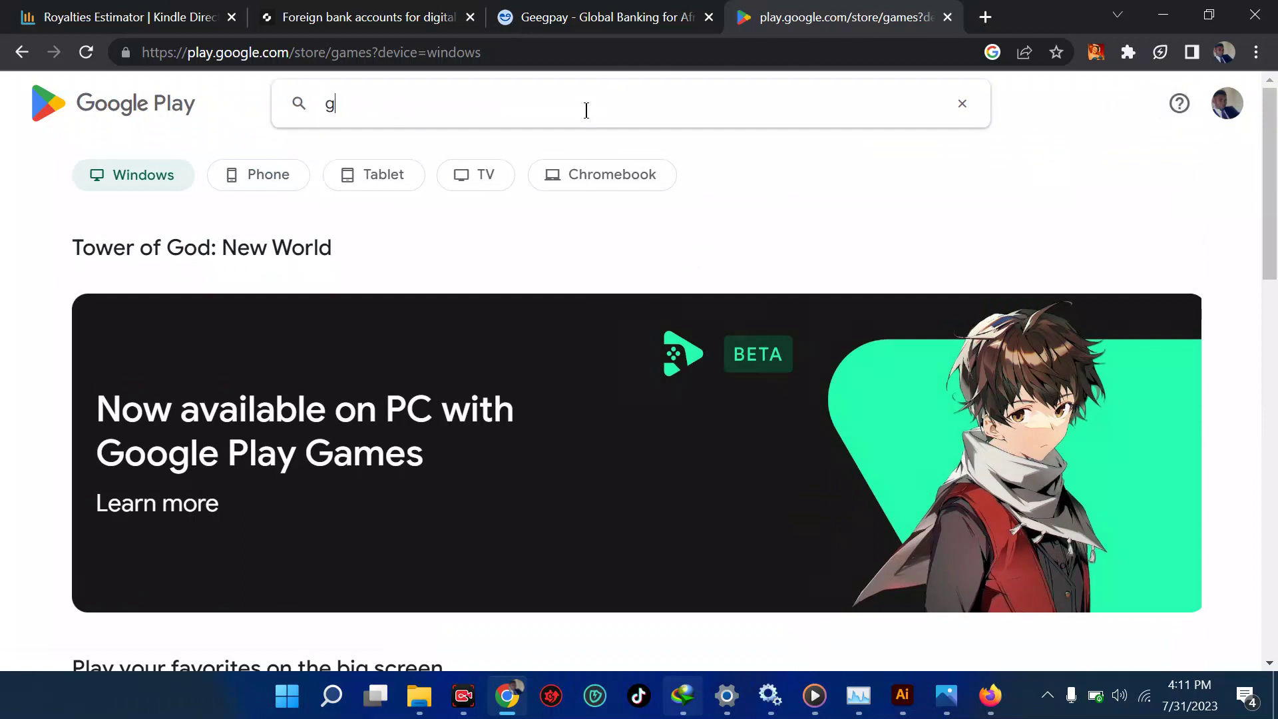
text(ogrey.co)
key(BackSpace)
key(BackSpace)
key(BackSpace)
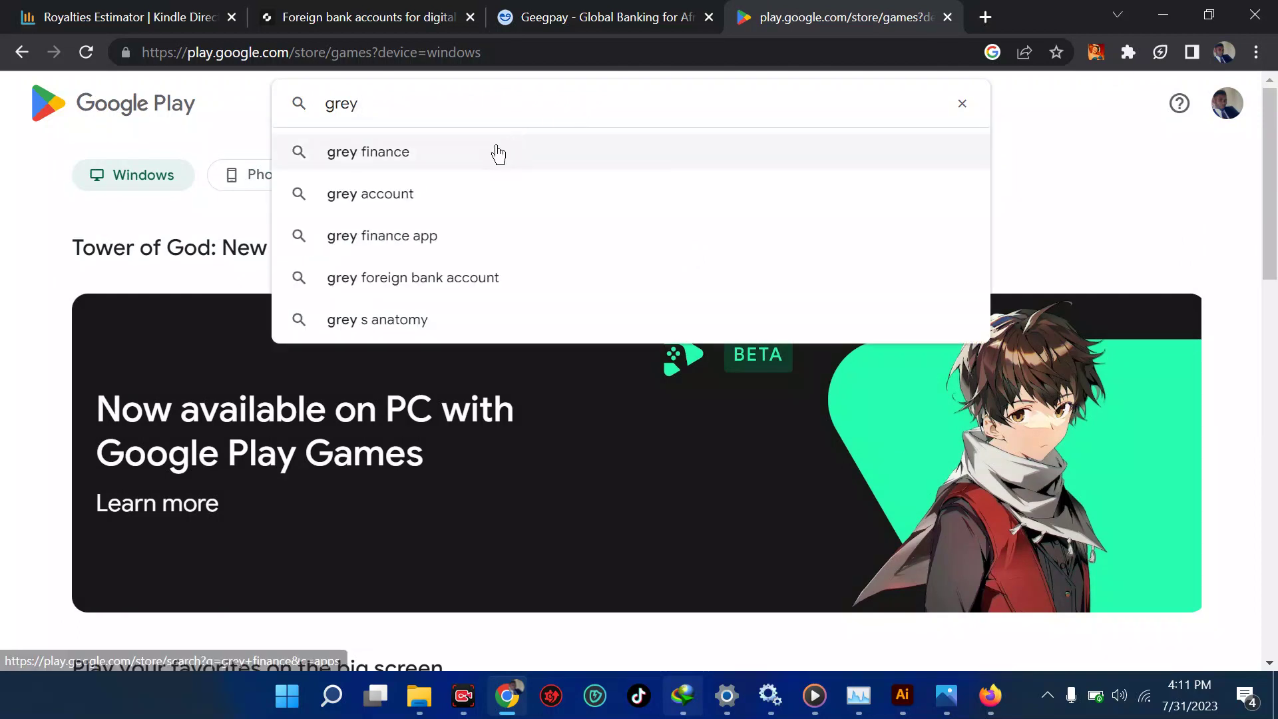
text(.co app)
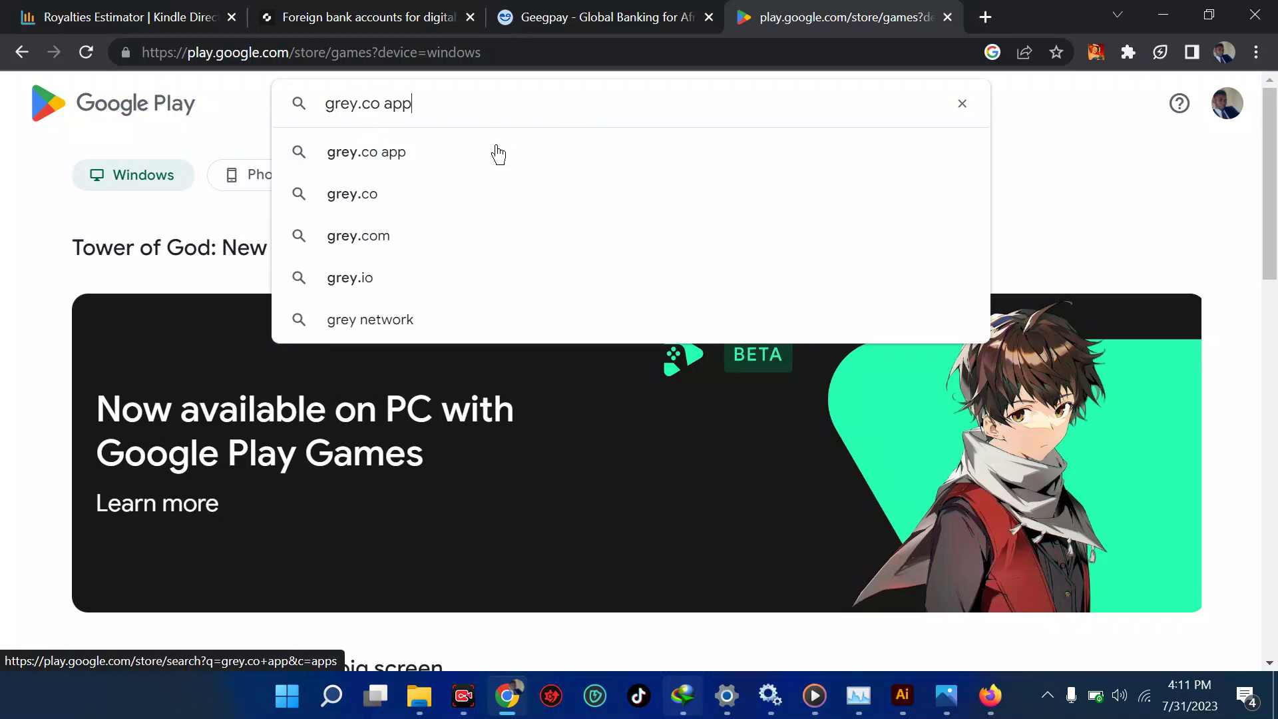
key(Return)
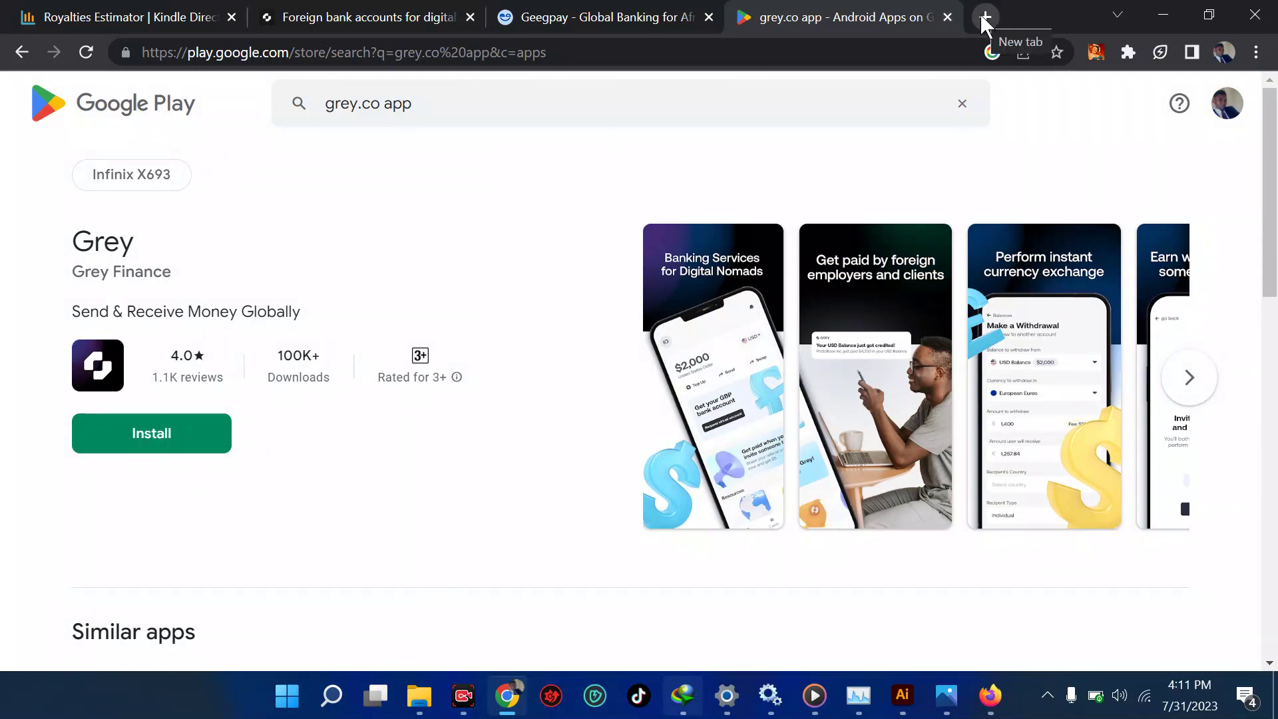
click(377, 21)
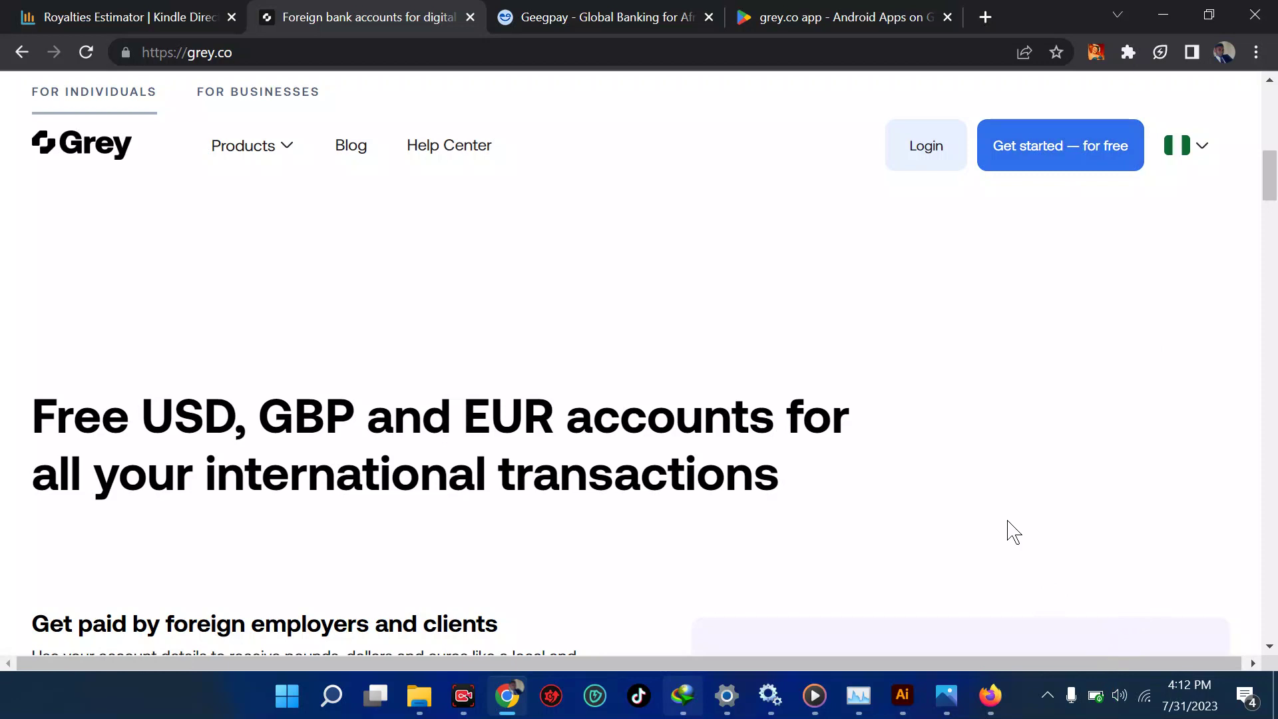
Step: Open Grey's navigation menu, go to Login at app.grey.co, and maximize the browser window
click(1208, 15)
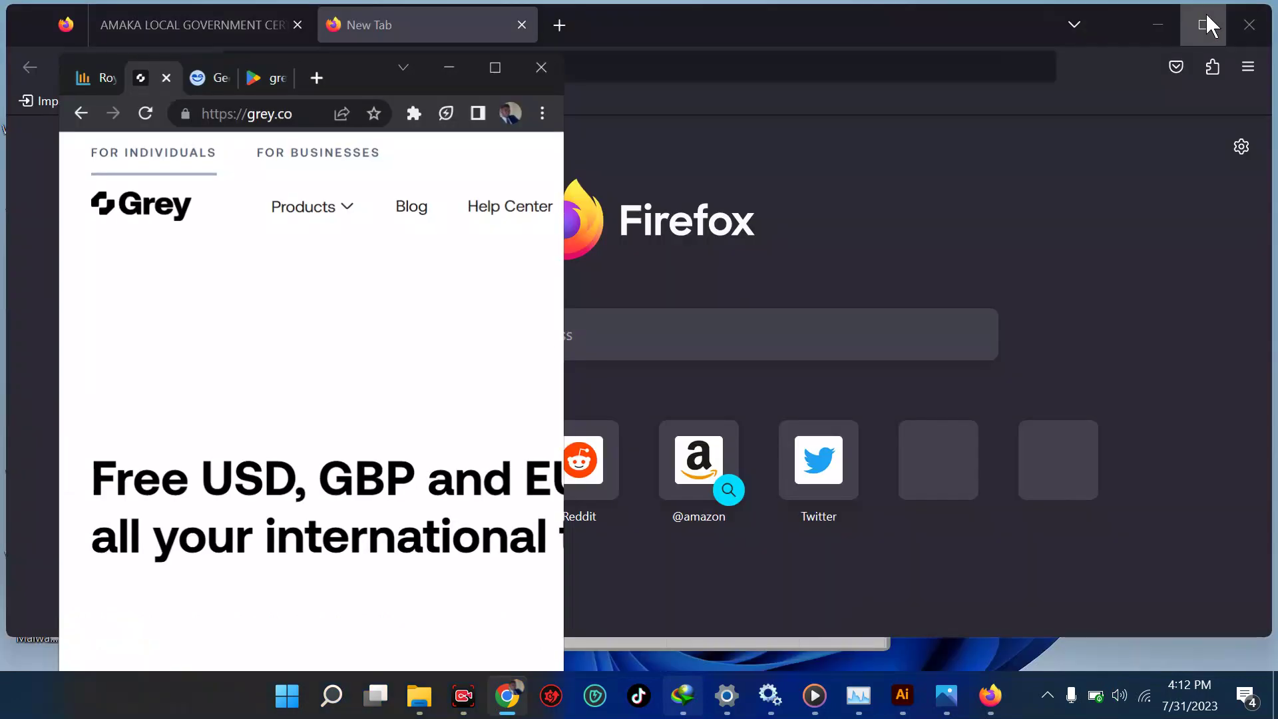
drag(547, 325, 543, 325)
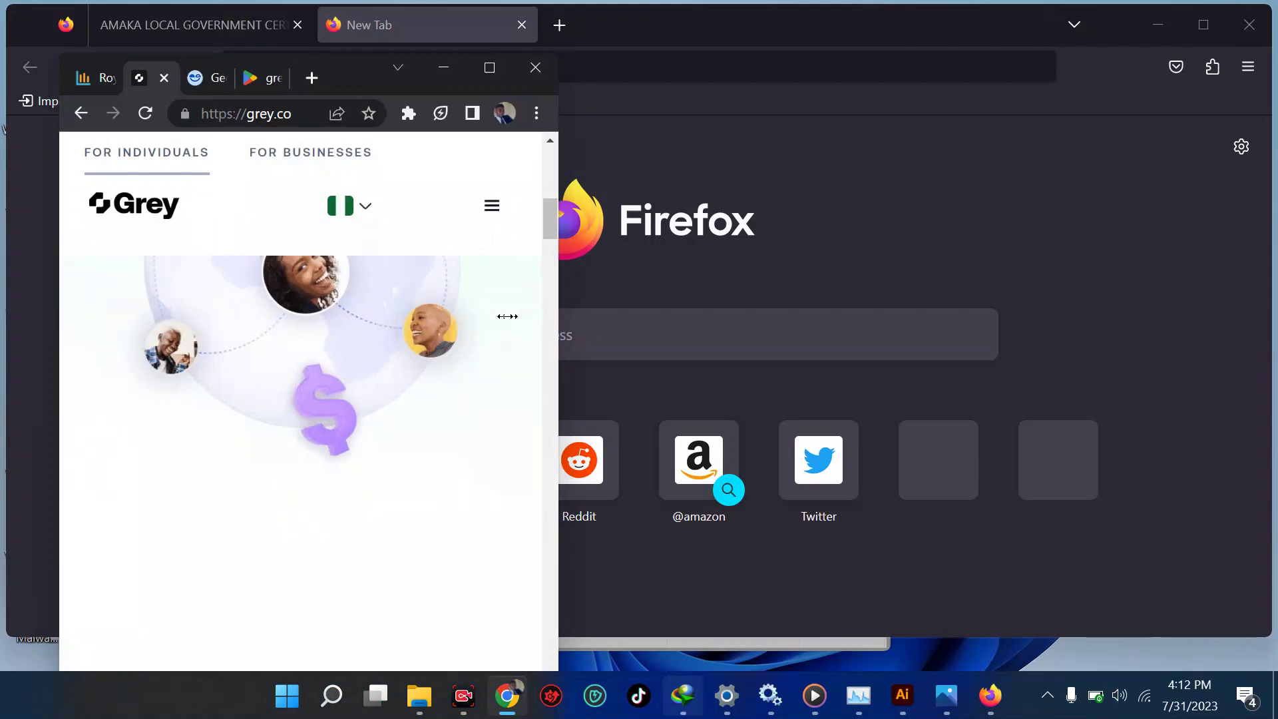
click(492, 207)
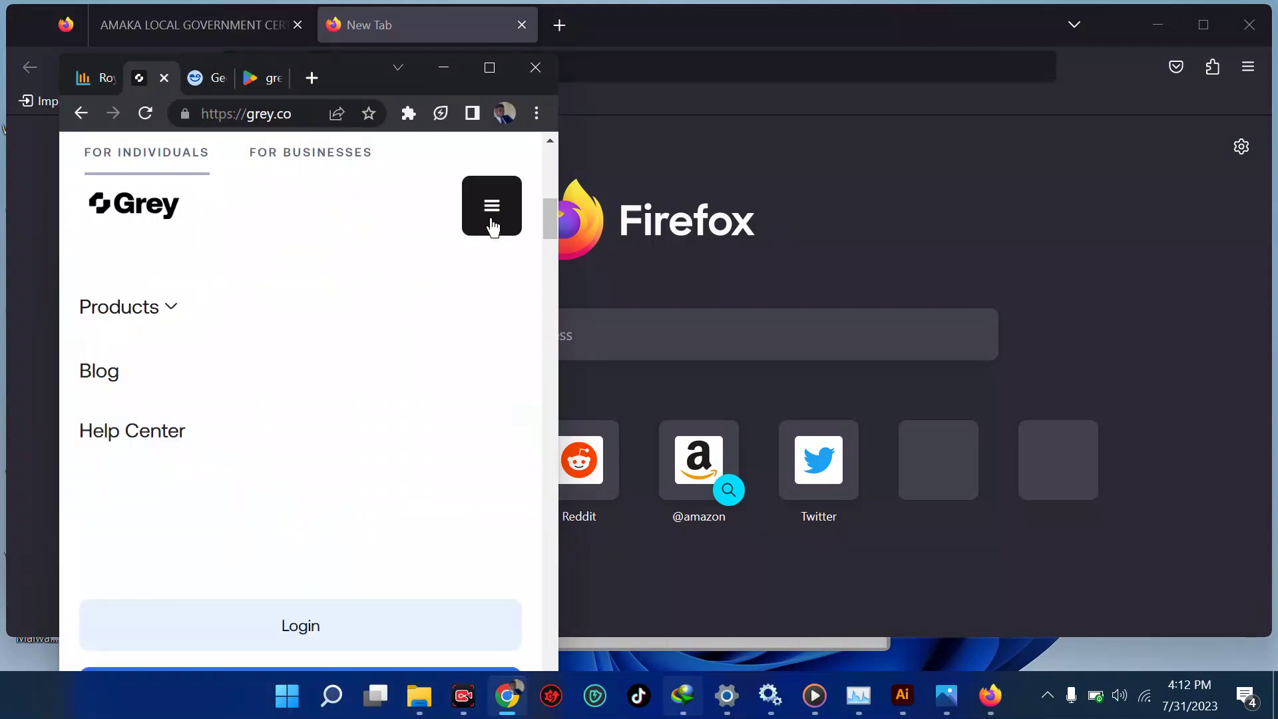
scroll(373, 477, down, 3)
drag(549, 229, 544, 632)
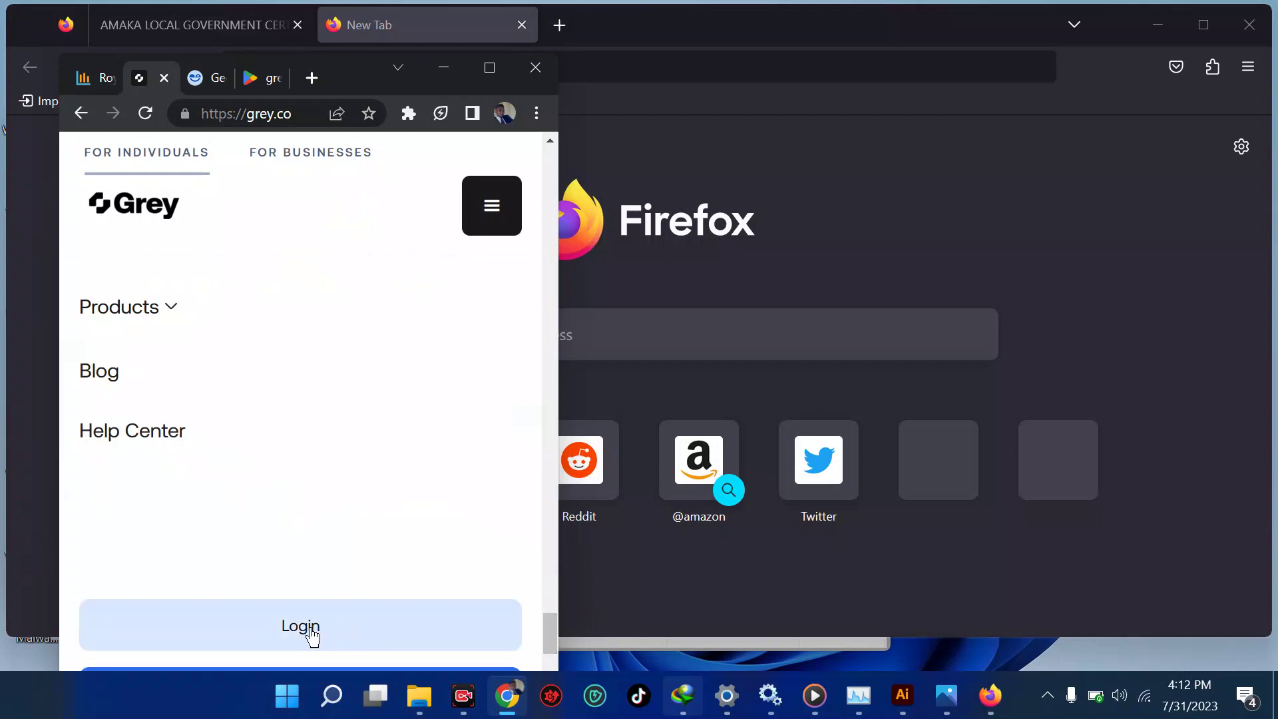
click(312, 636)
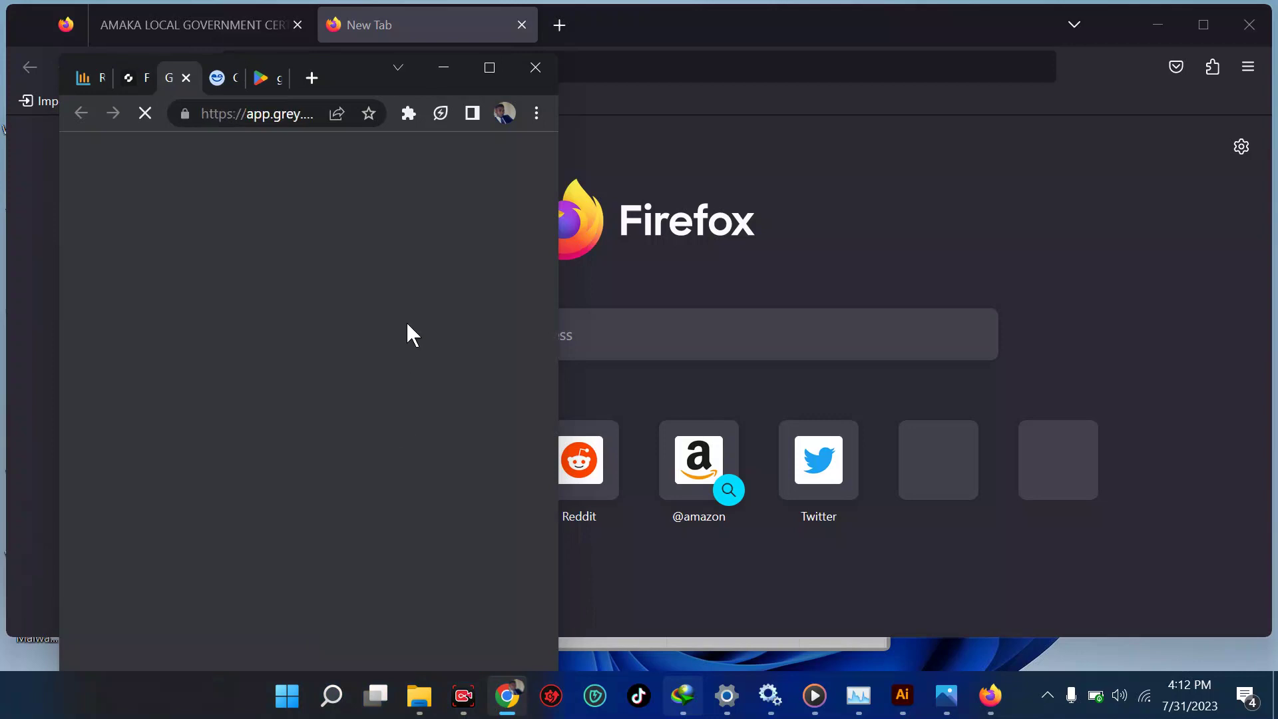
click(493, 70)
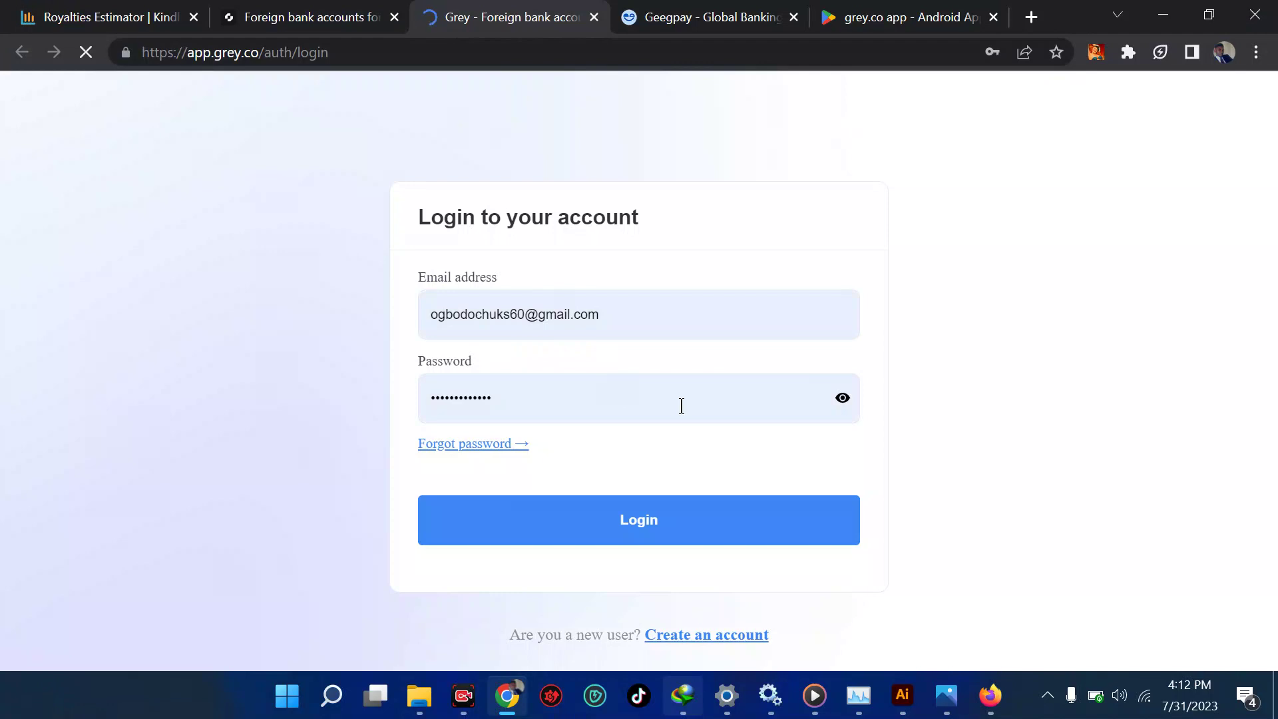
Step: Scroll down the app.grey.co login page toward the Create an account link
scroll(679, 402, down, 2)
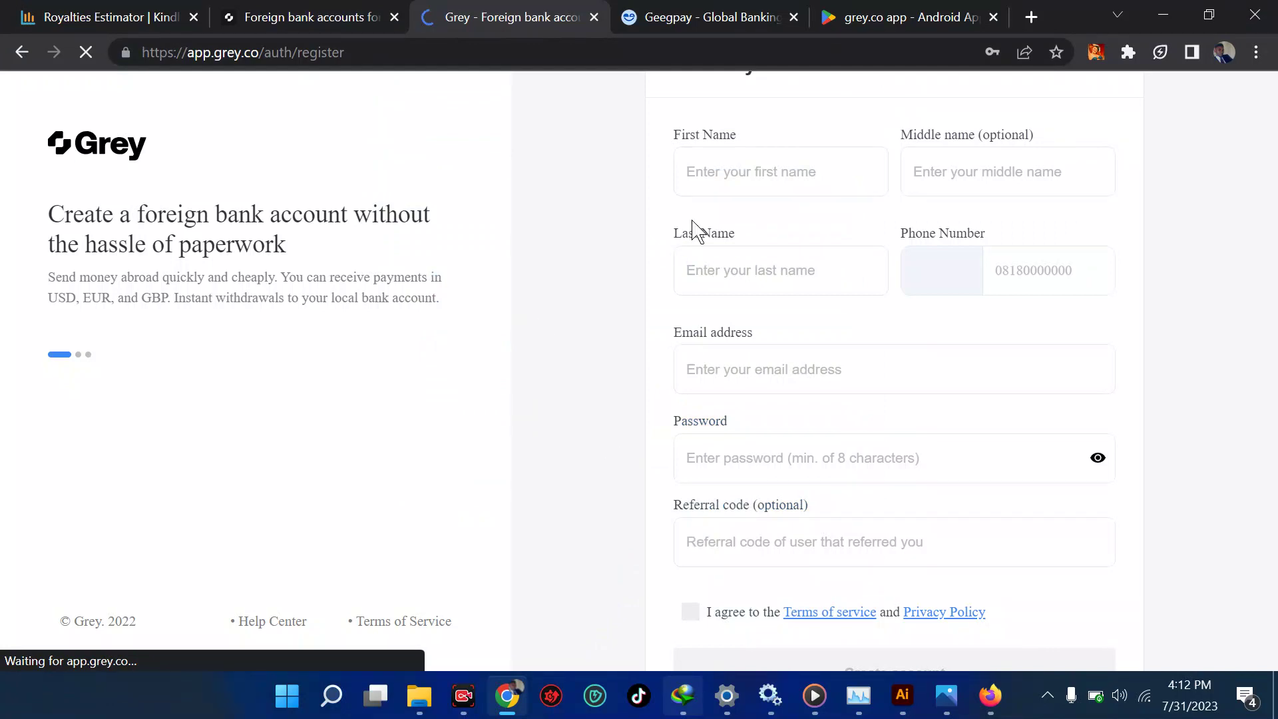
Step: Enter the user's first, middle and last names in the sign-up form
click(742, 177)
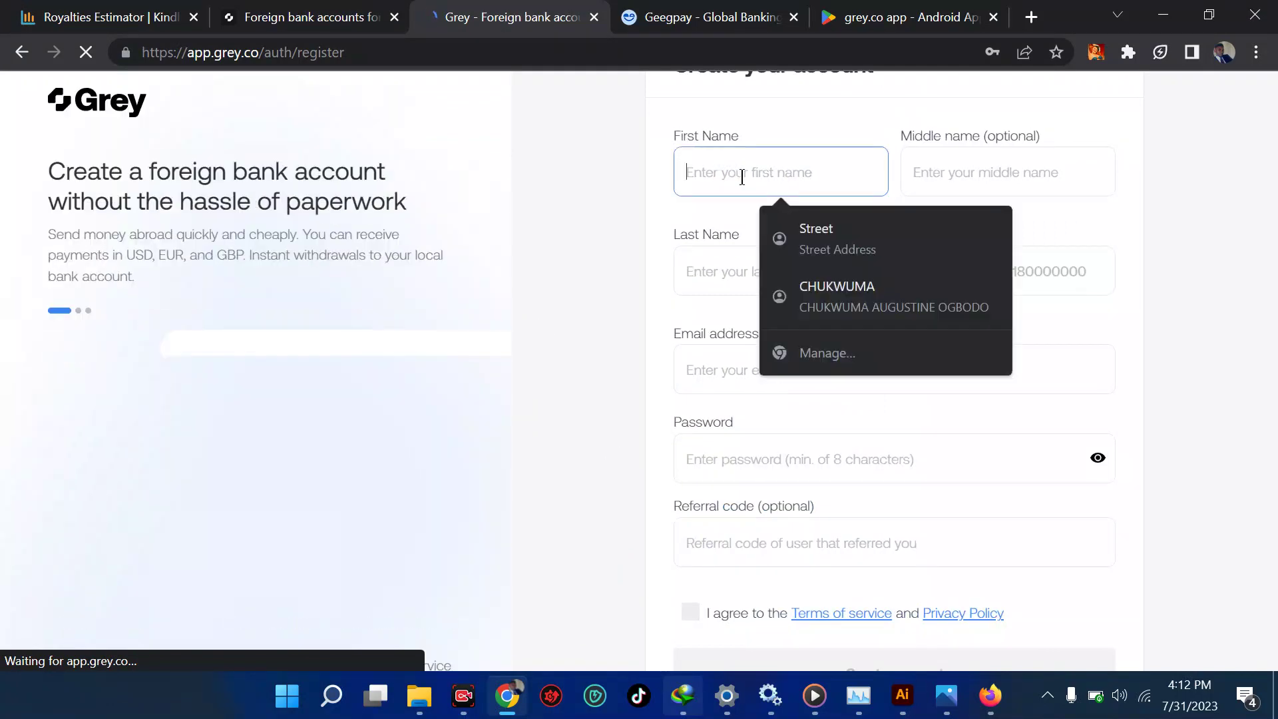
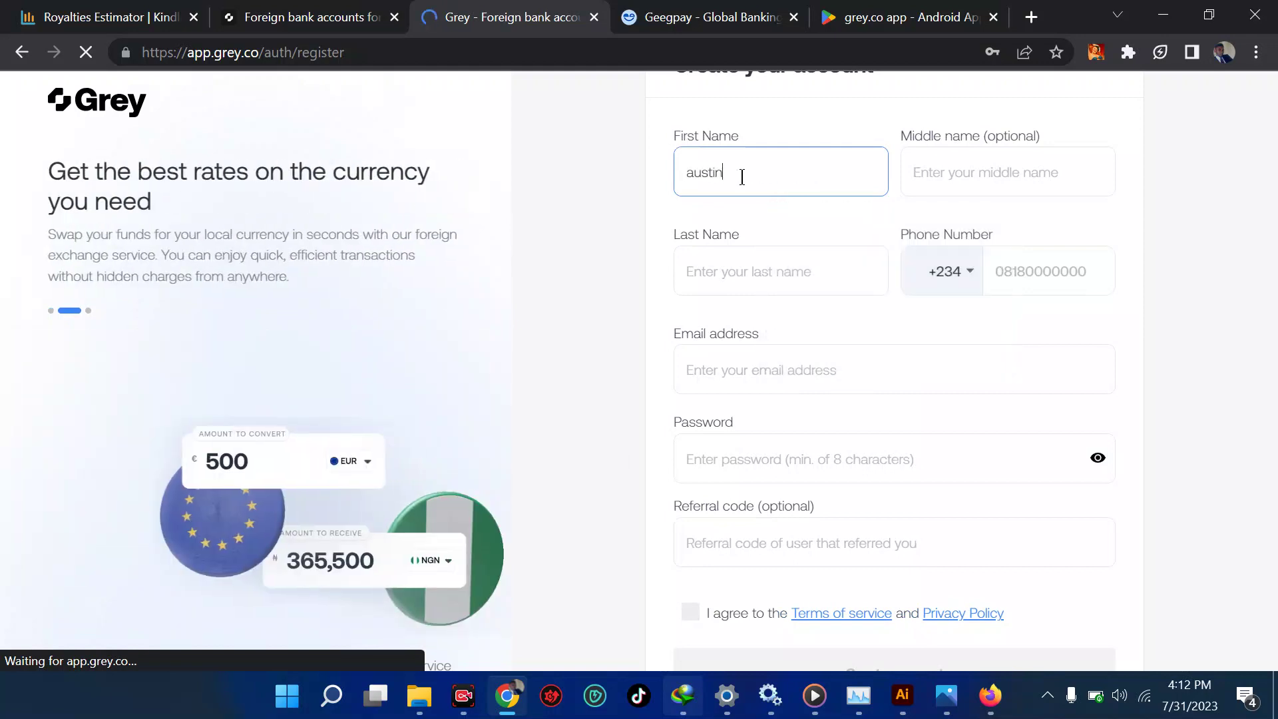
key(Tab)
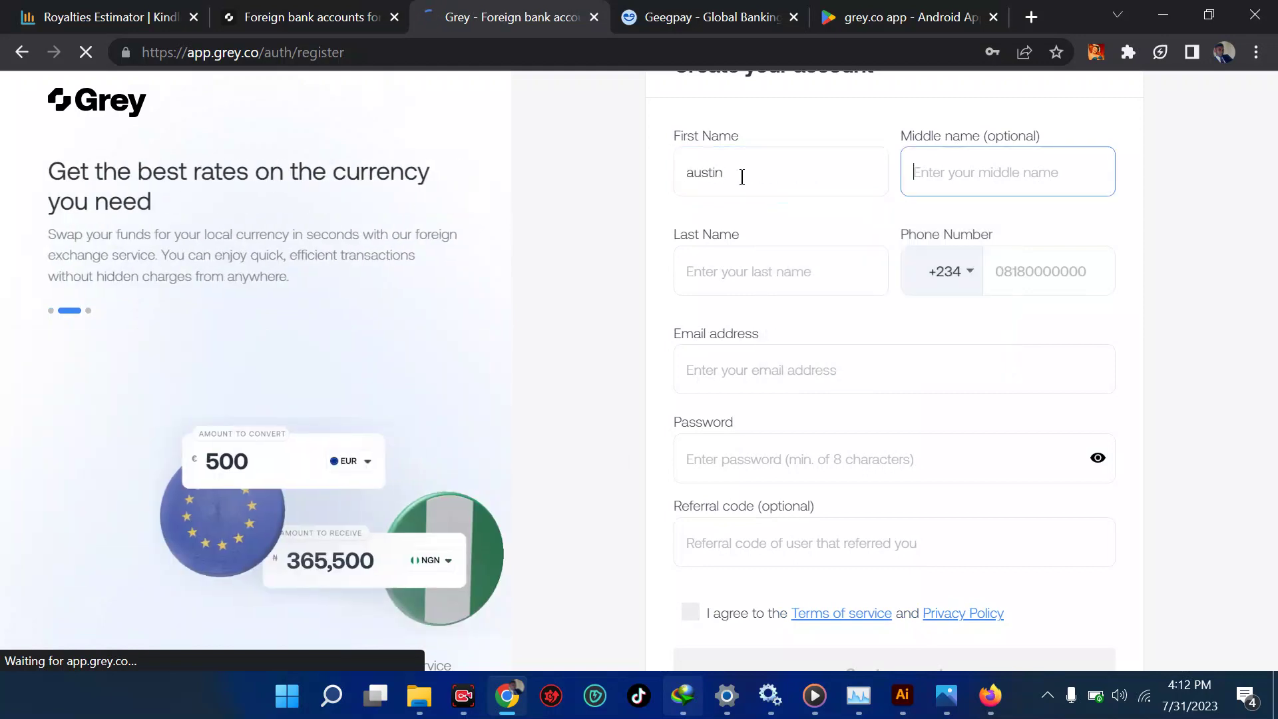
drag(1036, 141, 1005, 140)
click(927, 172)
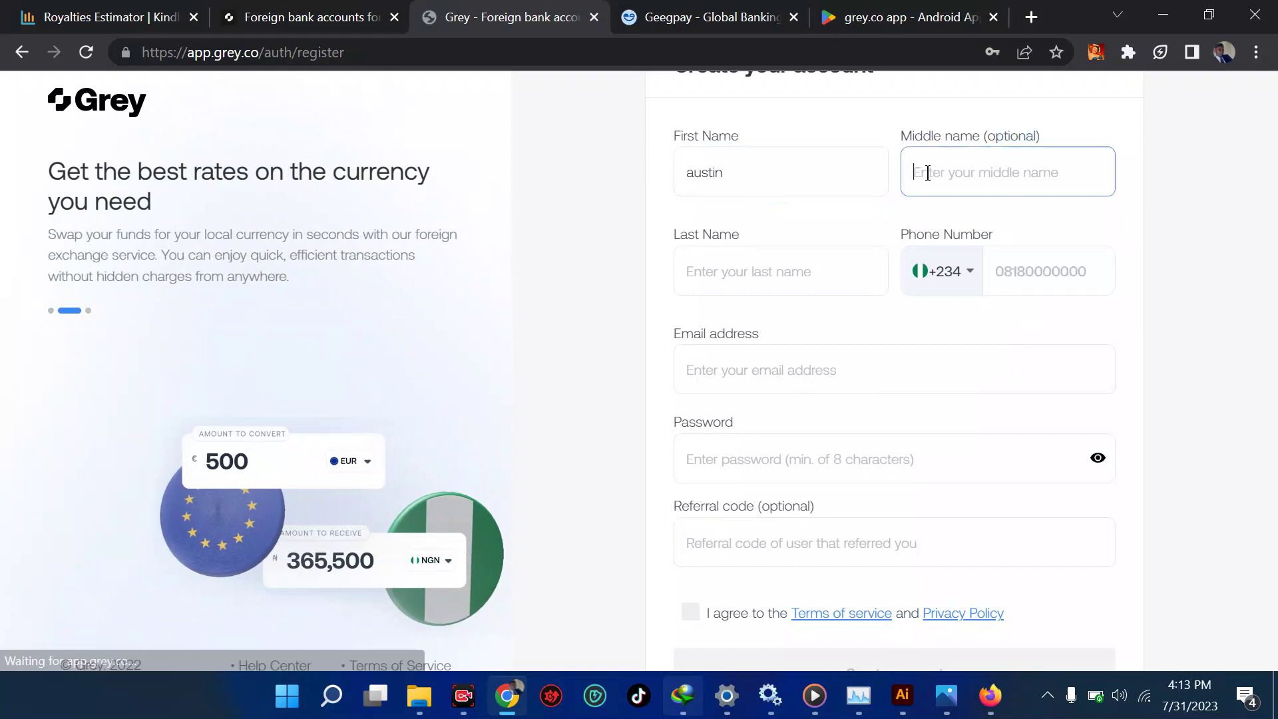
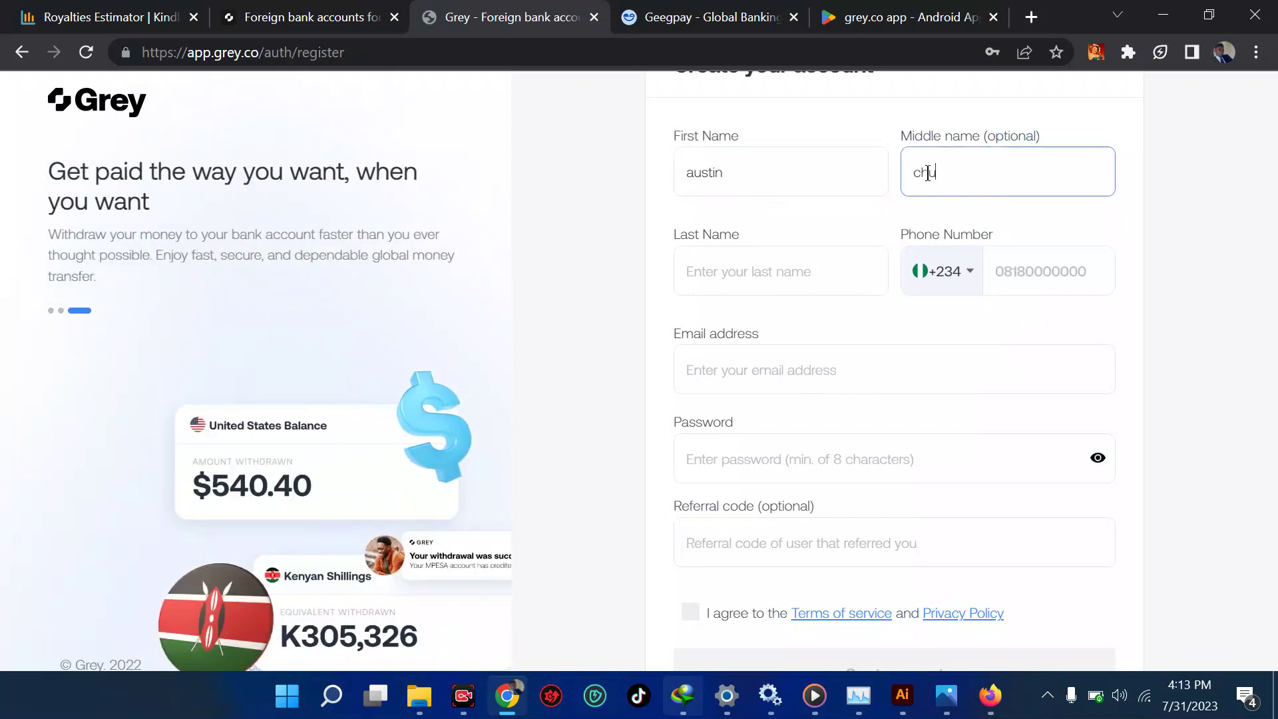
click(703, 266)
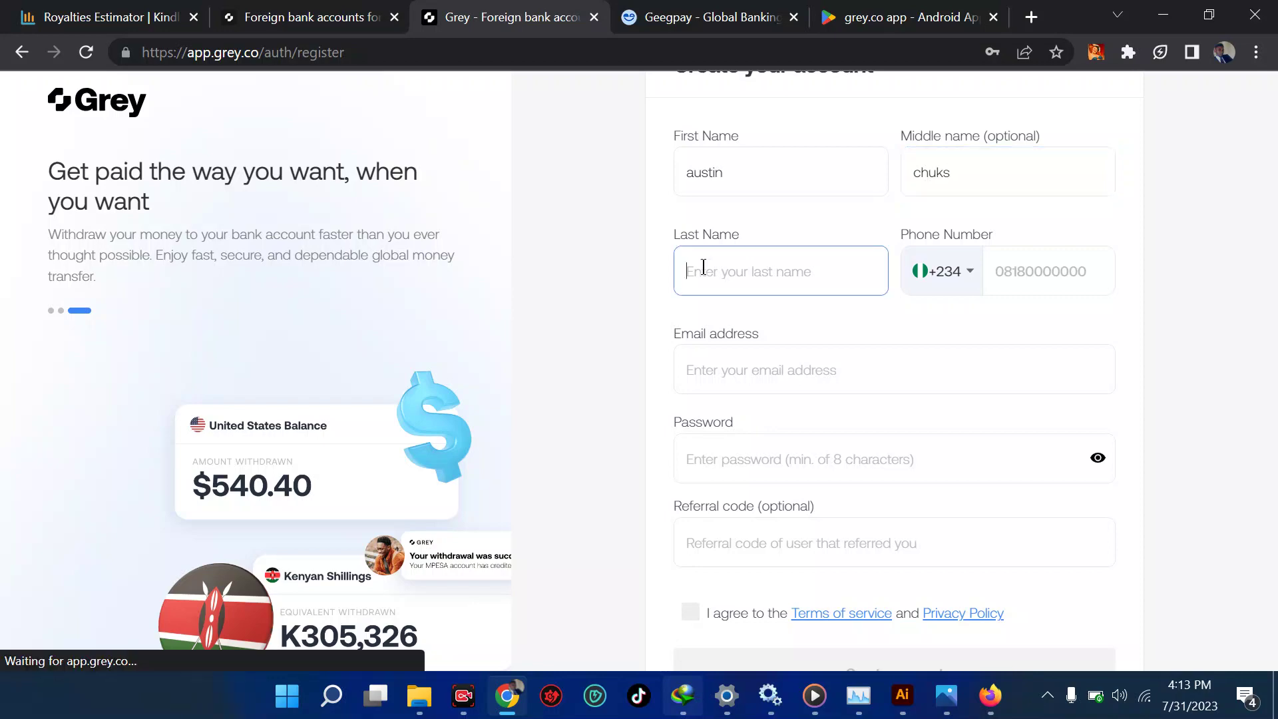
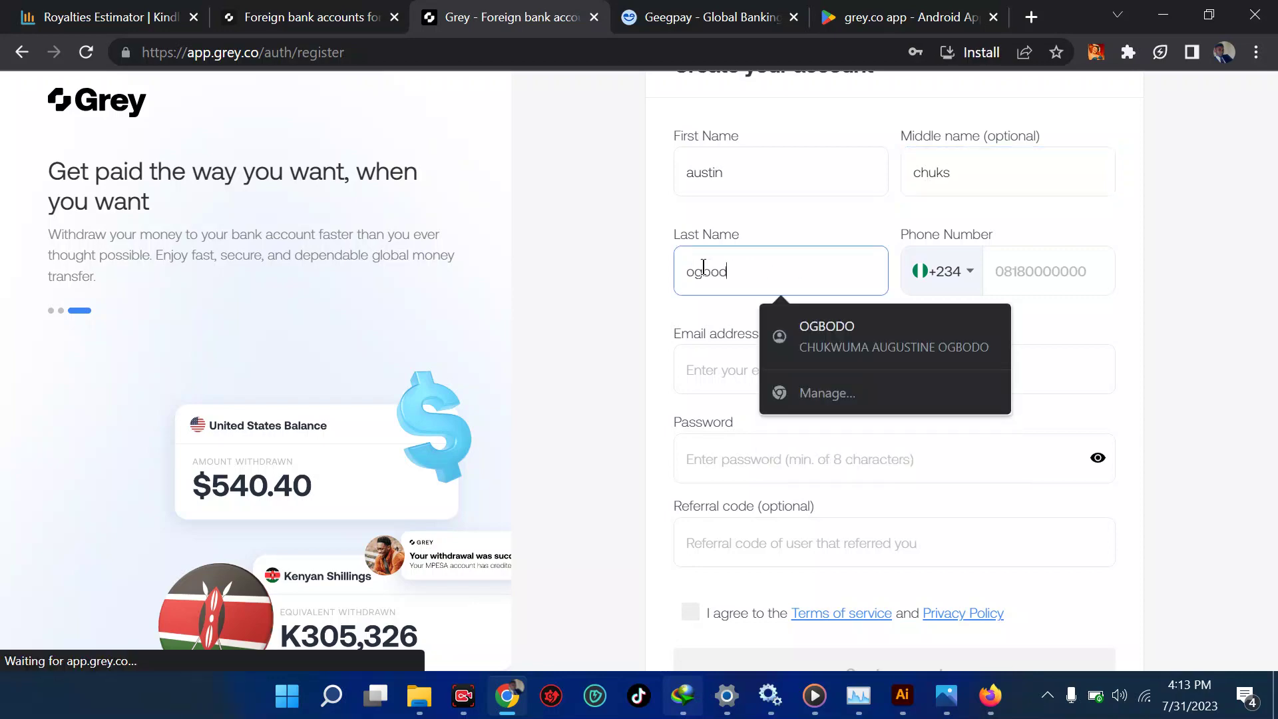
Step: Enter the phone number, fill in the saved email address, and start typing the password
click(1036, 271)
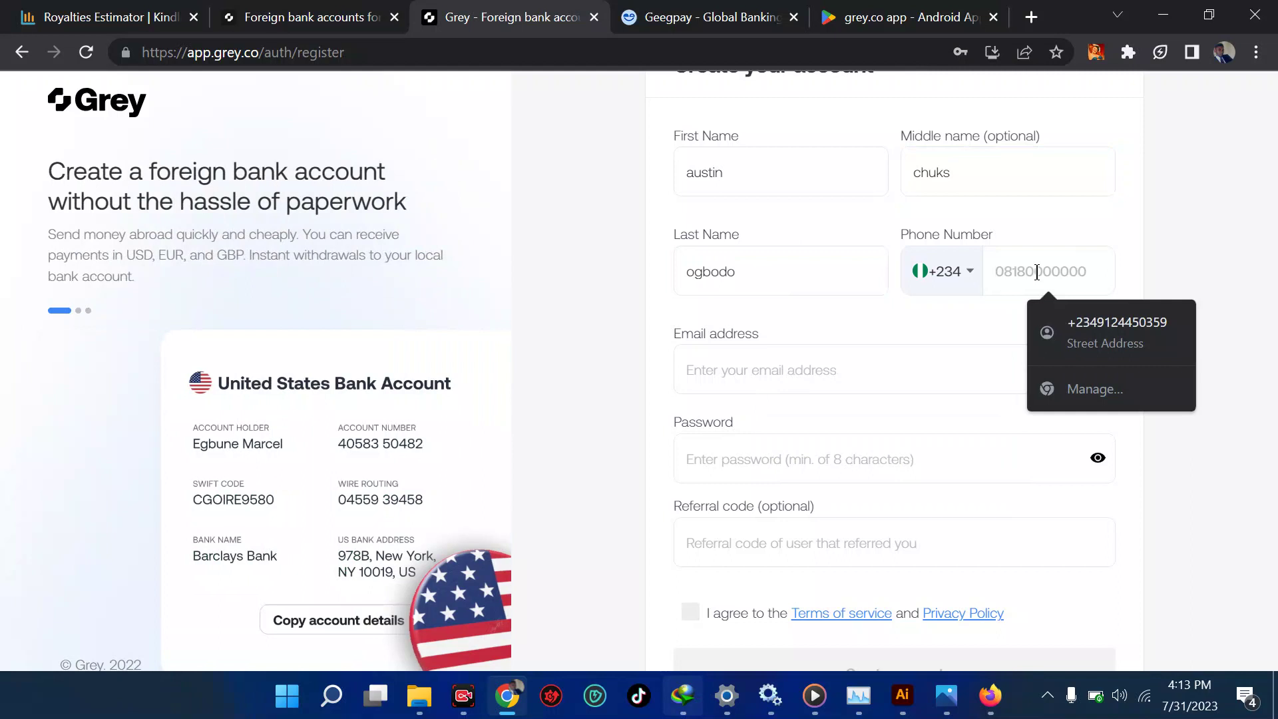
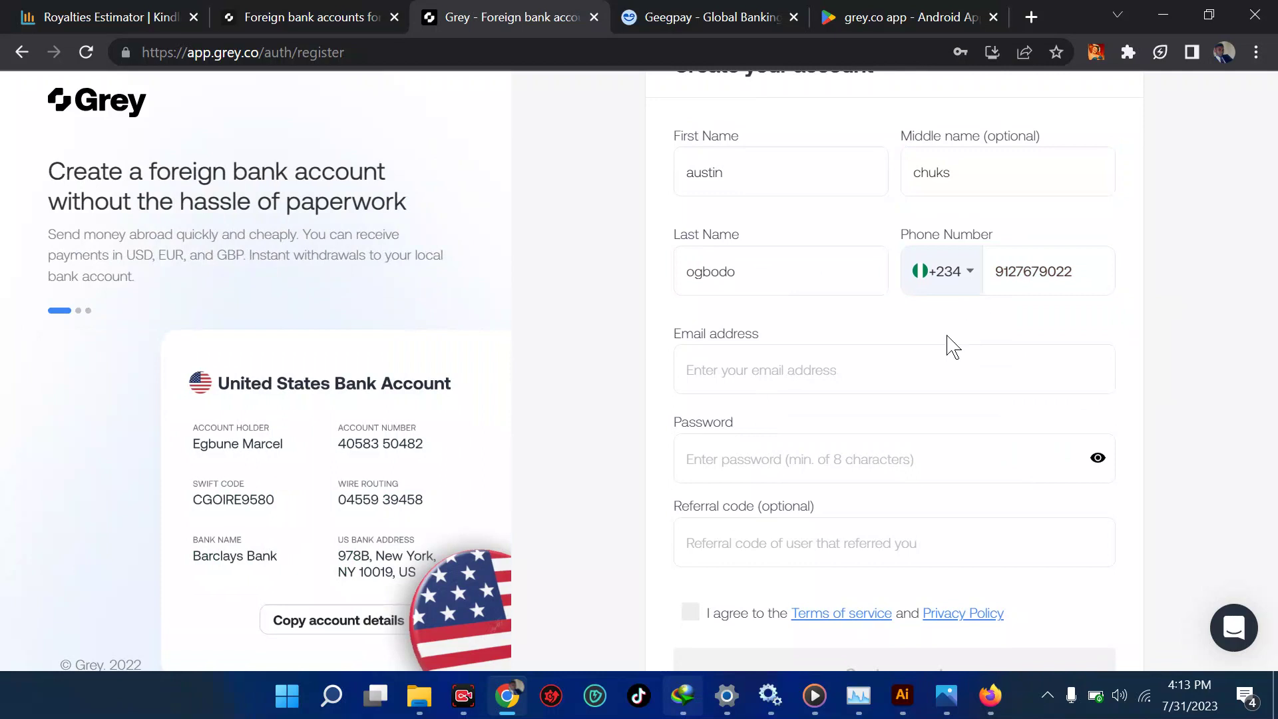
click(741, 374)
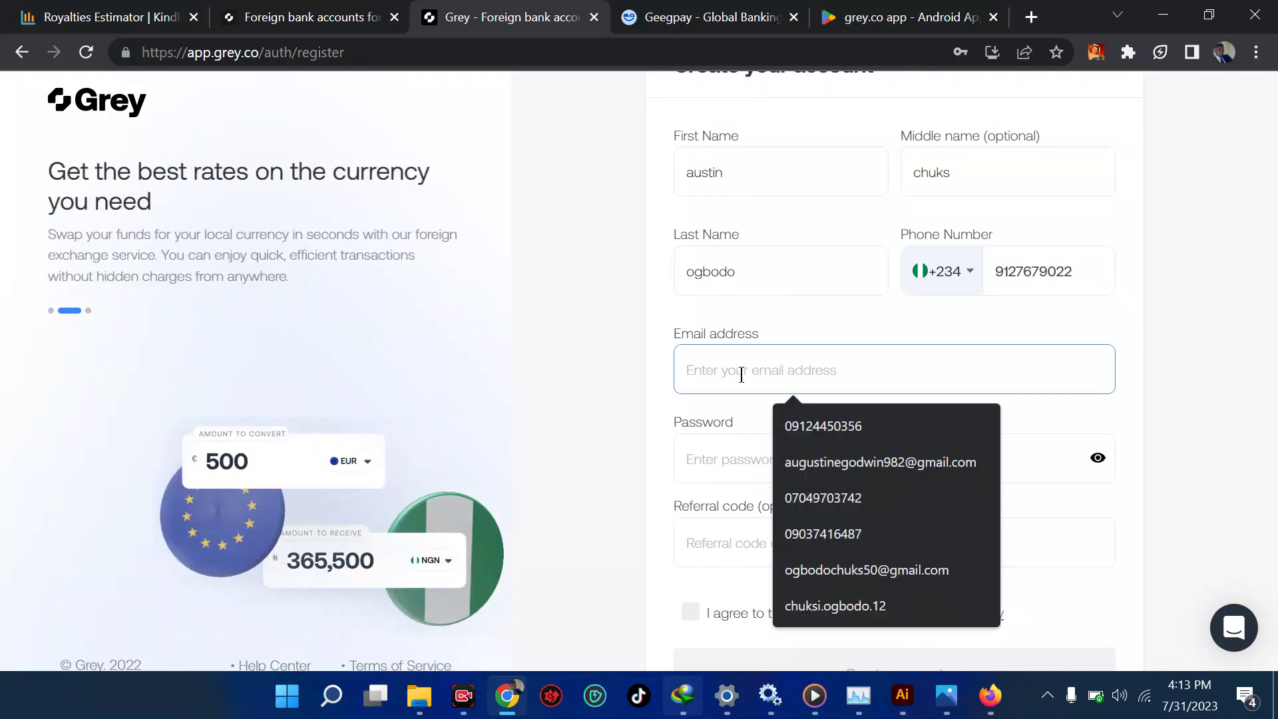
text(mas)
key(BackSpace)
key(BackSpace)
key(BackSpace)
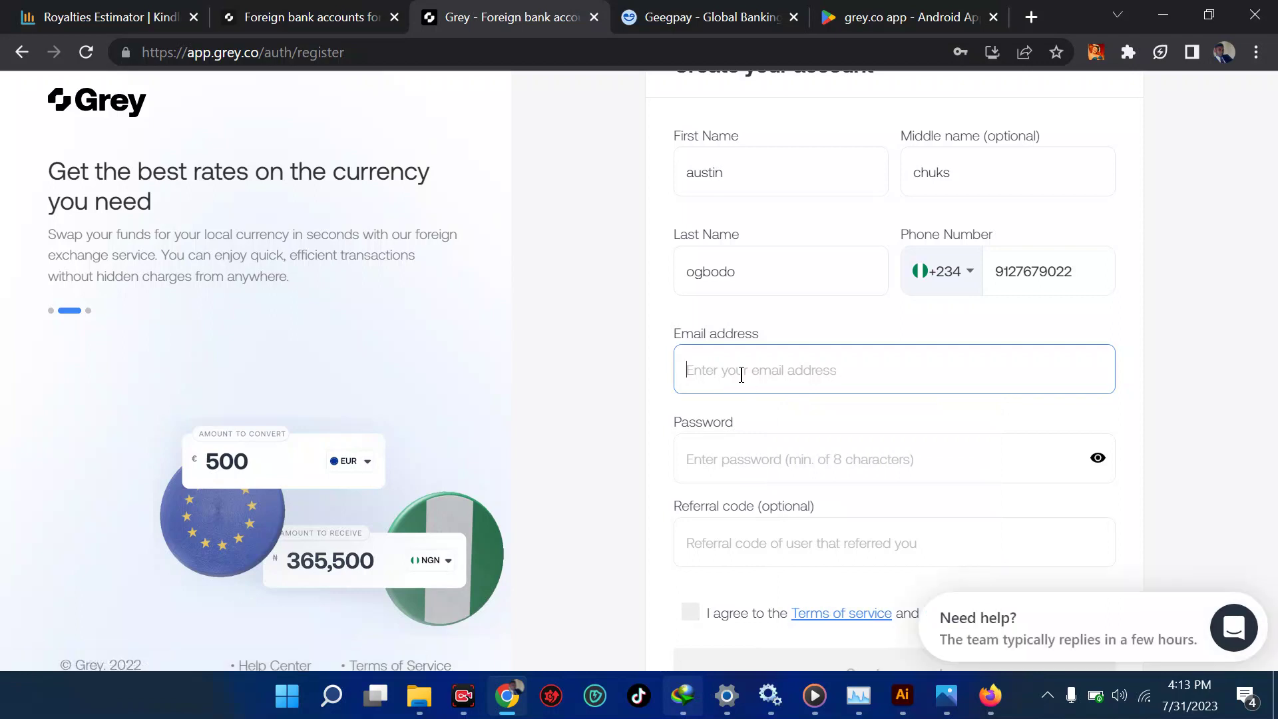
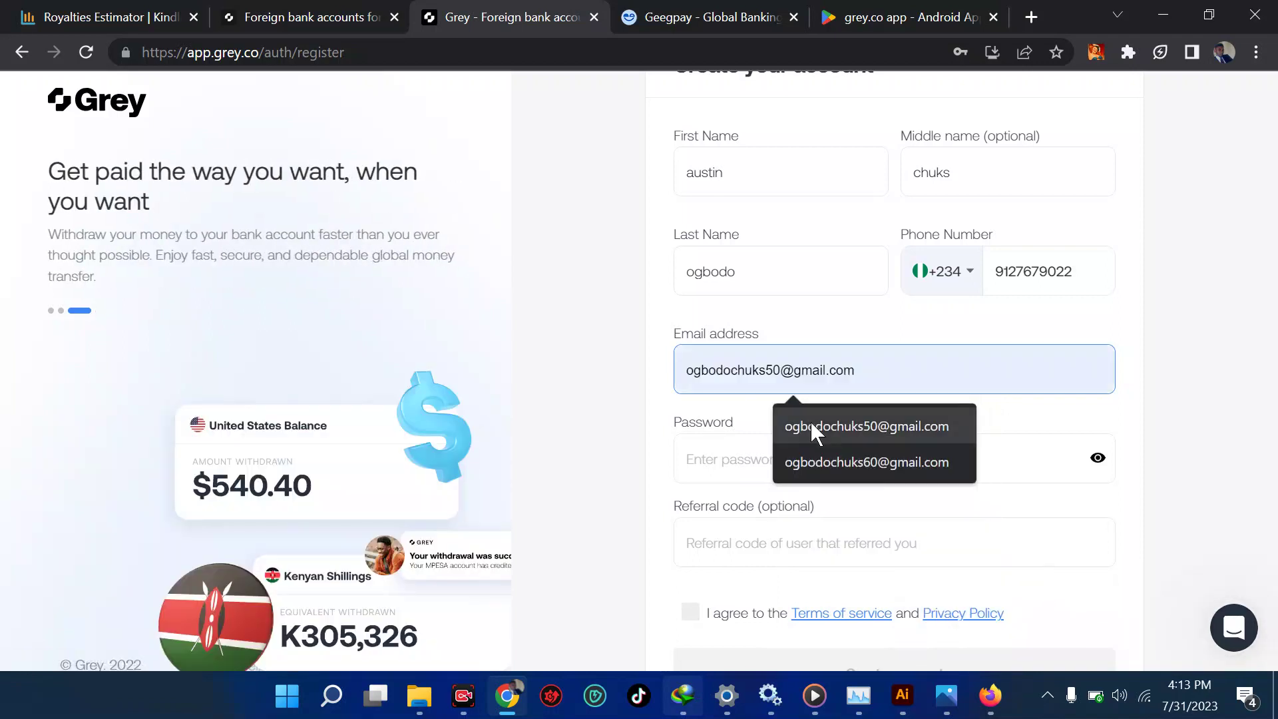
click(817, 422)
scroll(823, 434, down, 1)
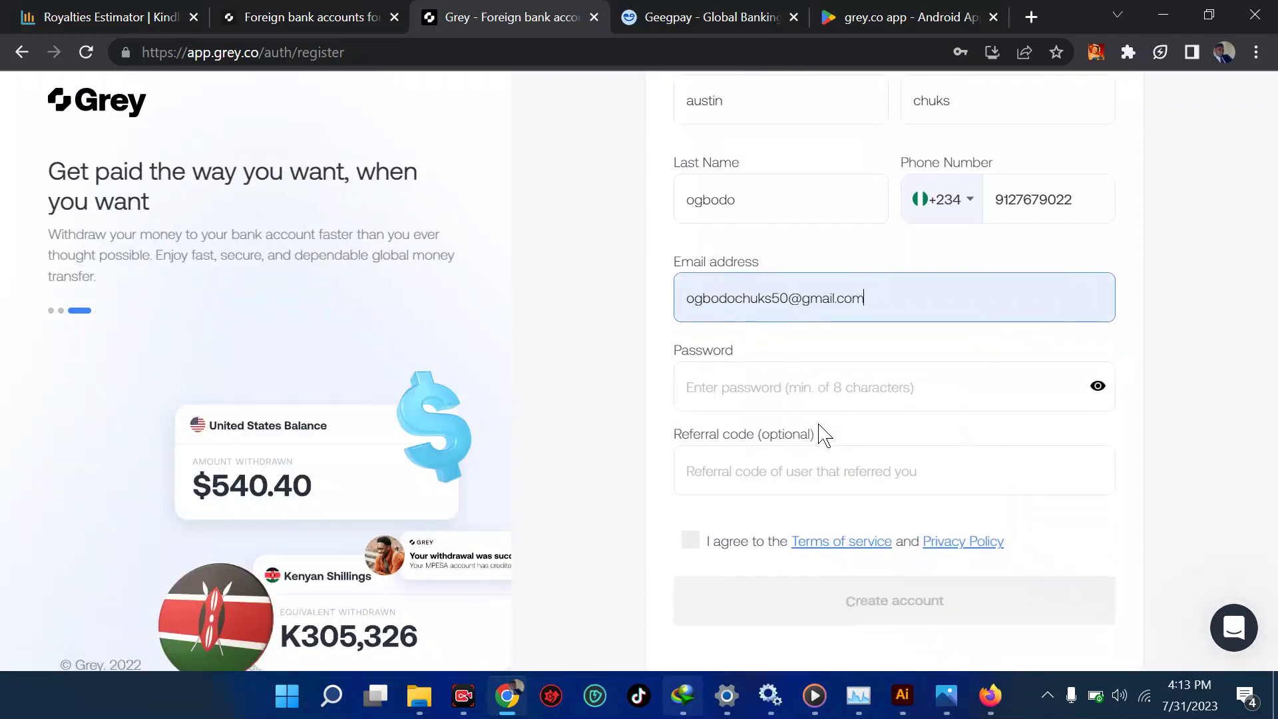
click(738, 388)
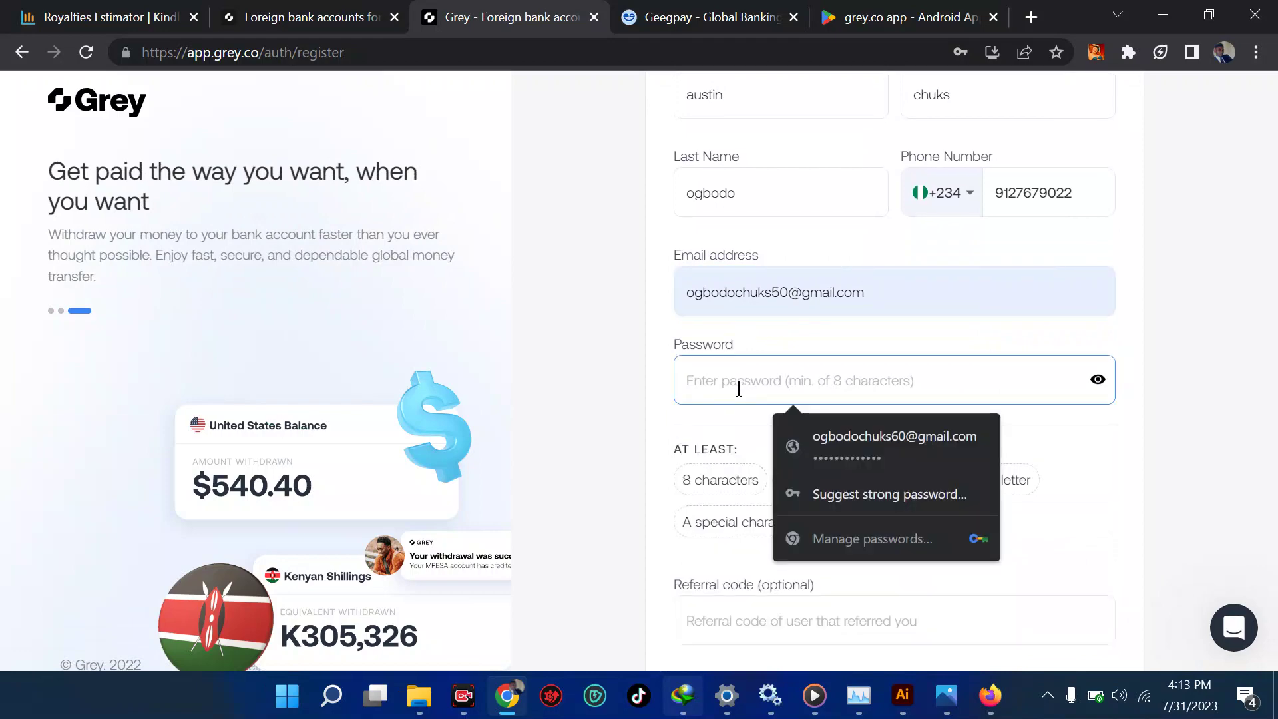
text(•••••••)
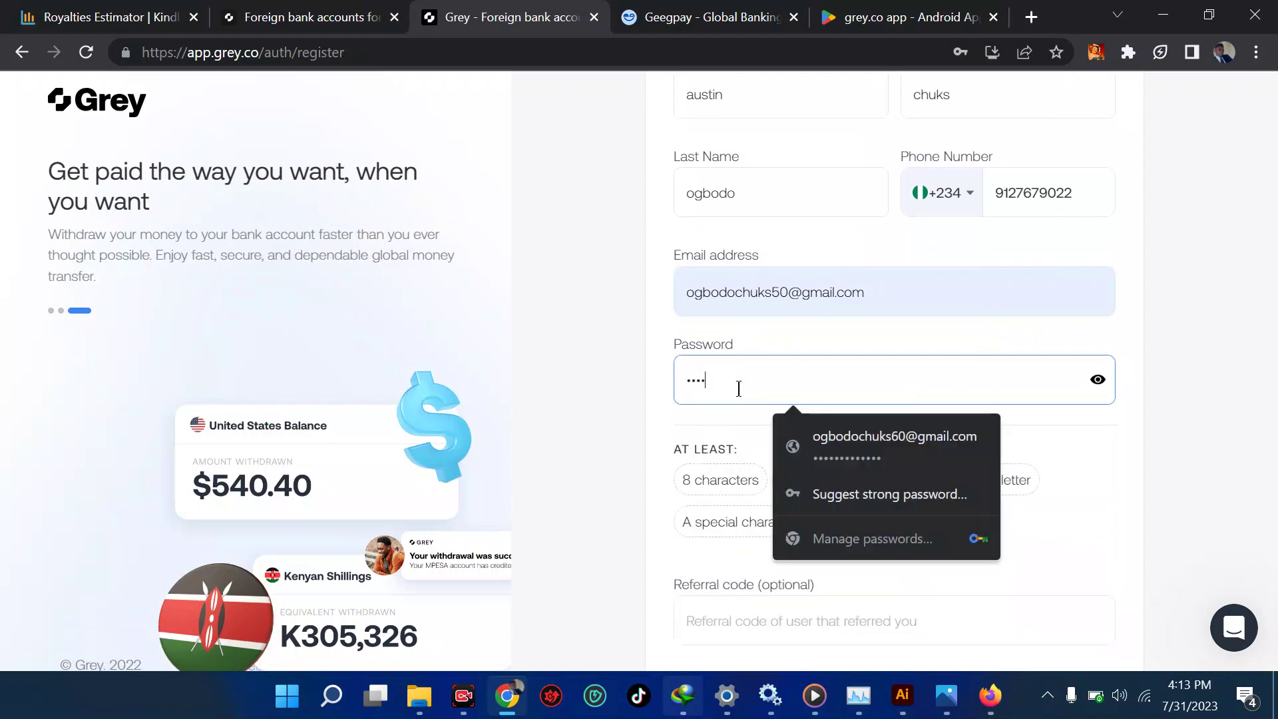
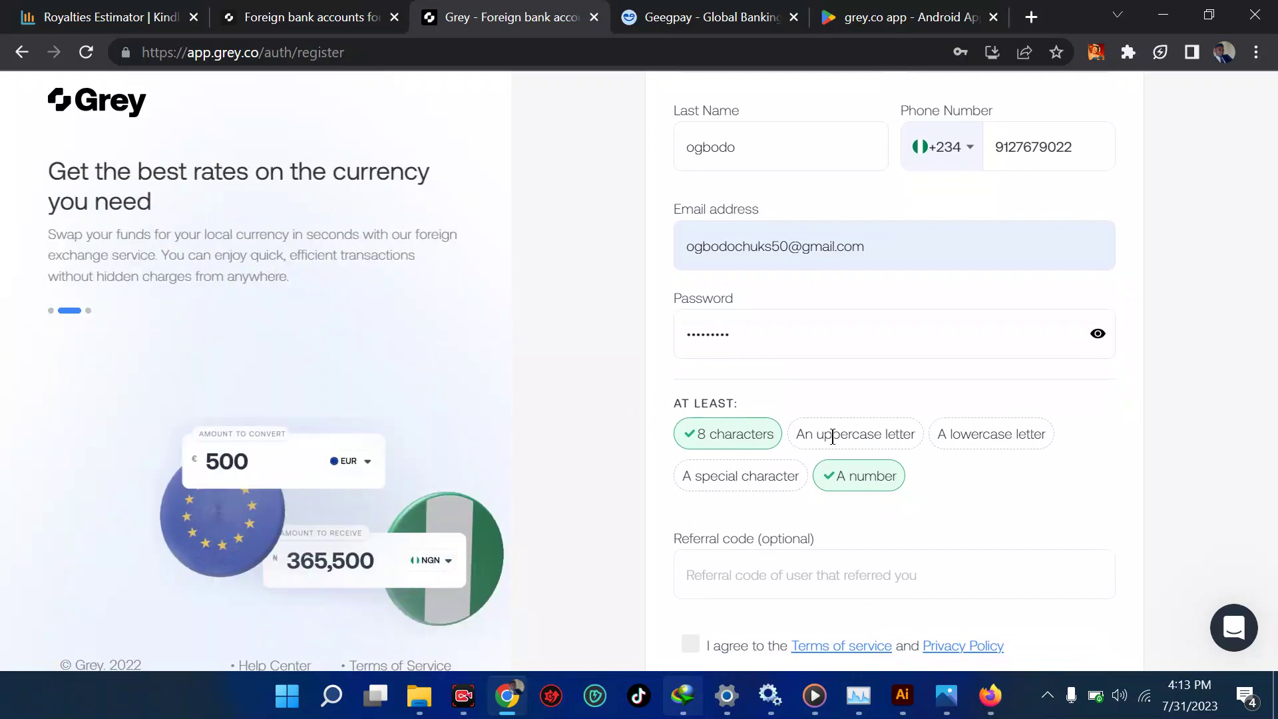
Step: Trim the last character off the sign-up password, then bring up the Grey Google Play listing
click(760, 342)
key(BackSpace)
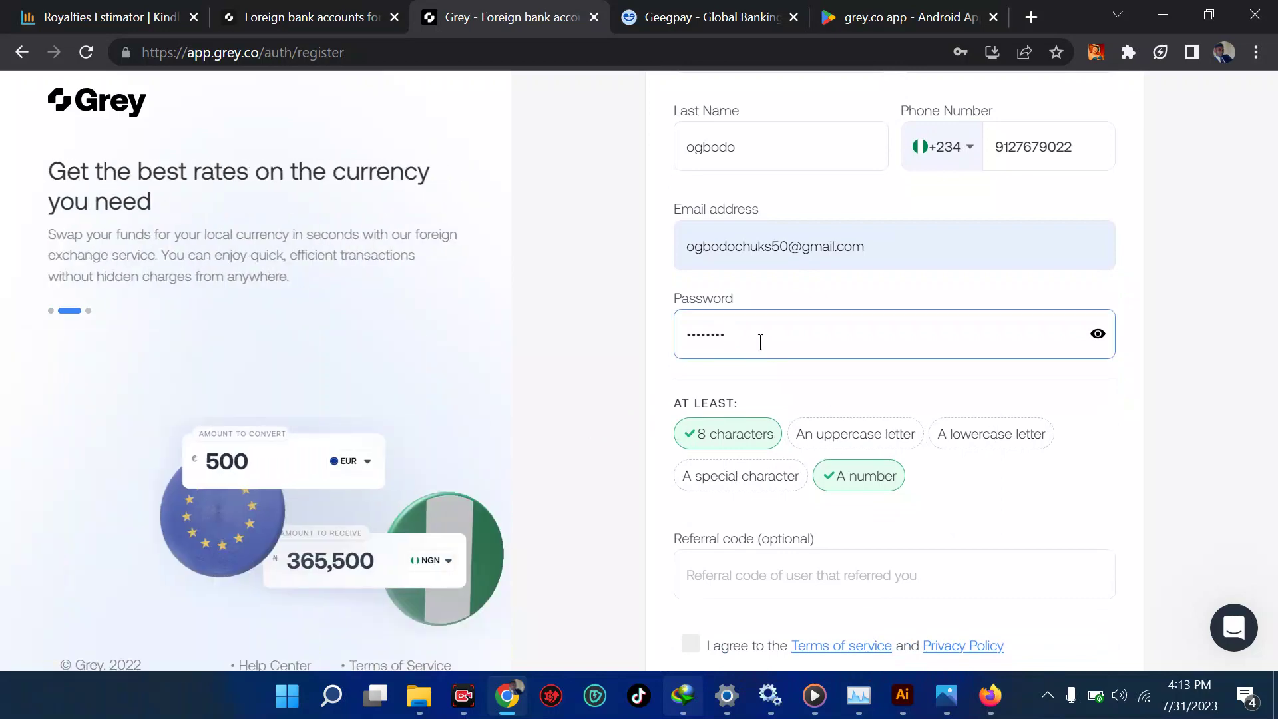
click(905, 18)
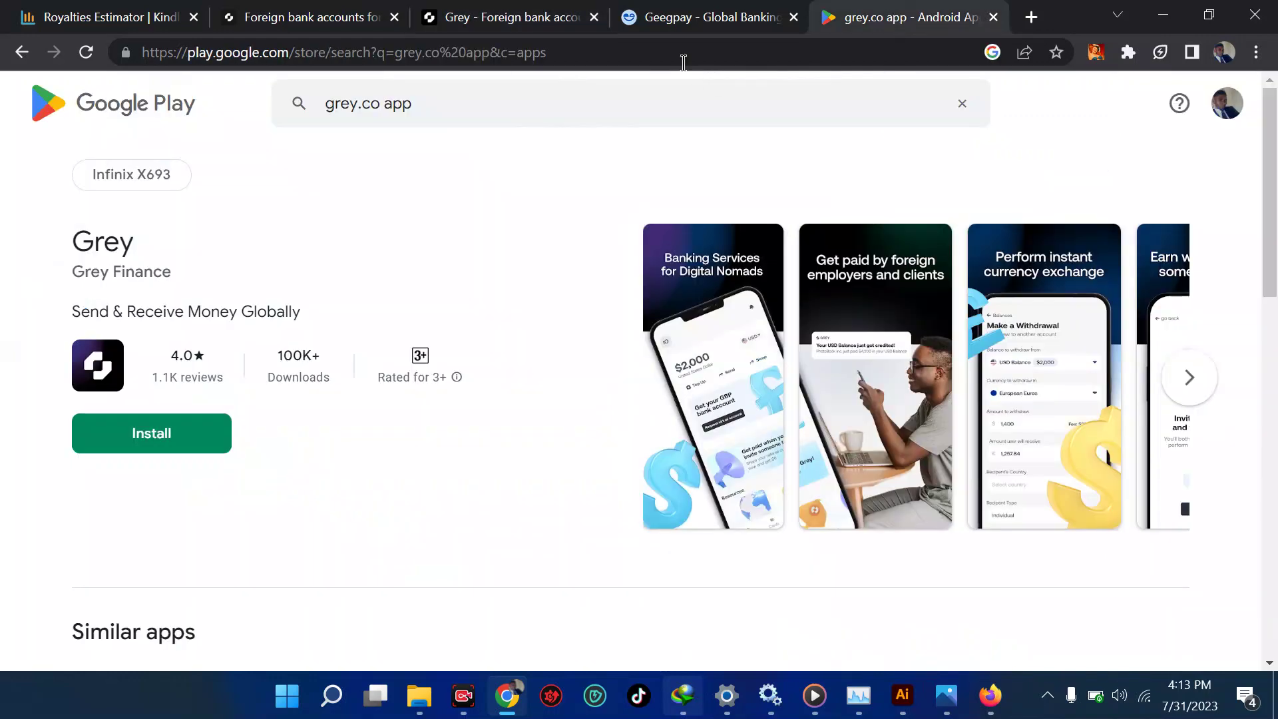
Step: Clear Chrome's address bar, try out a draft password there, then erase it completely
click(678, 53)
key(BackSpace)
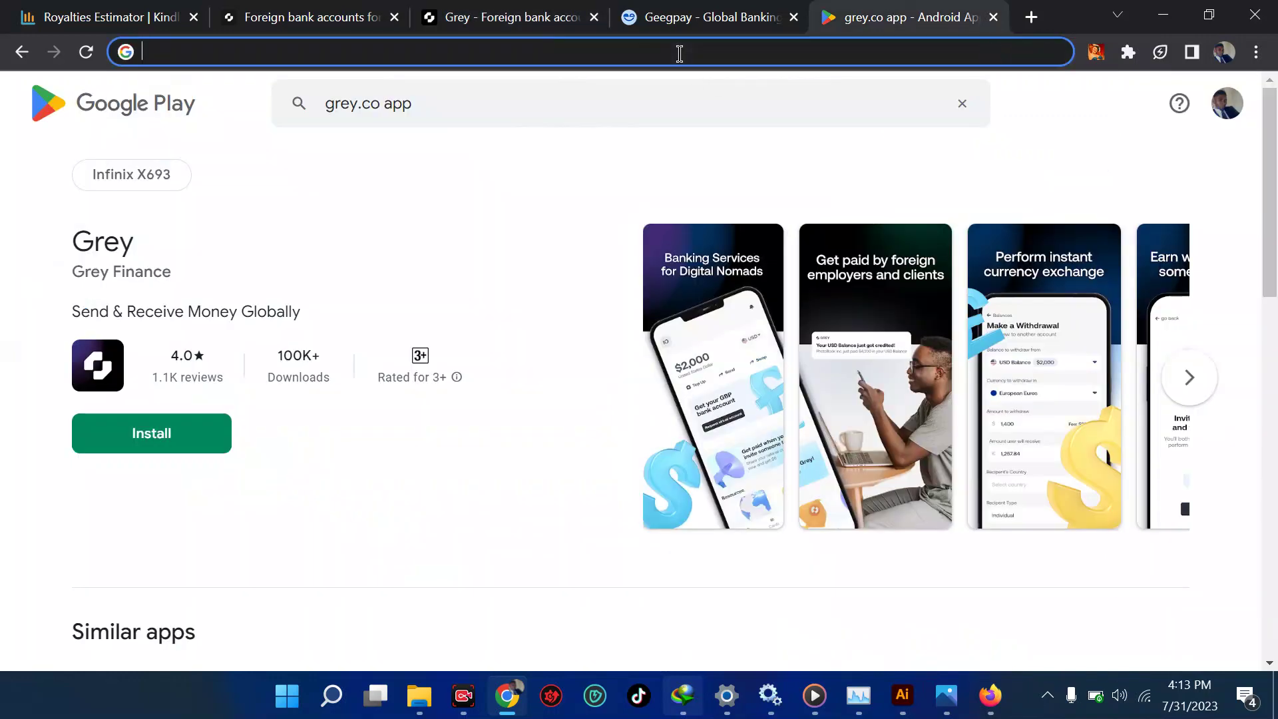
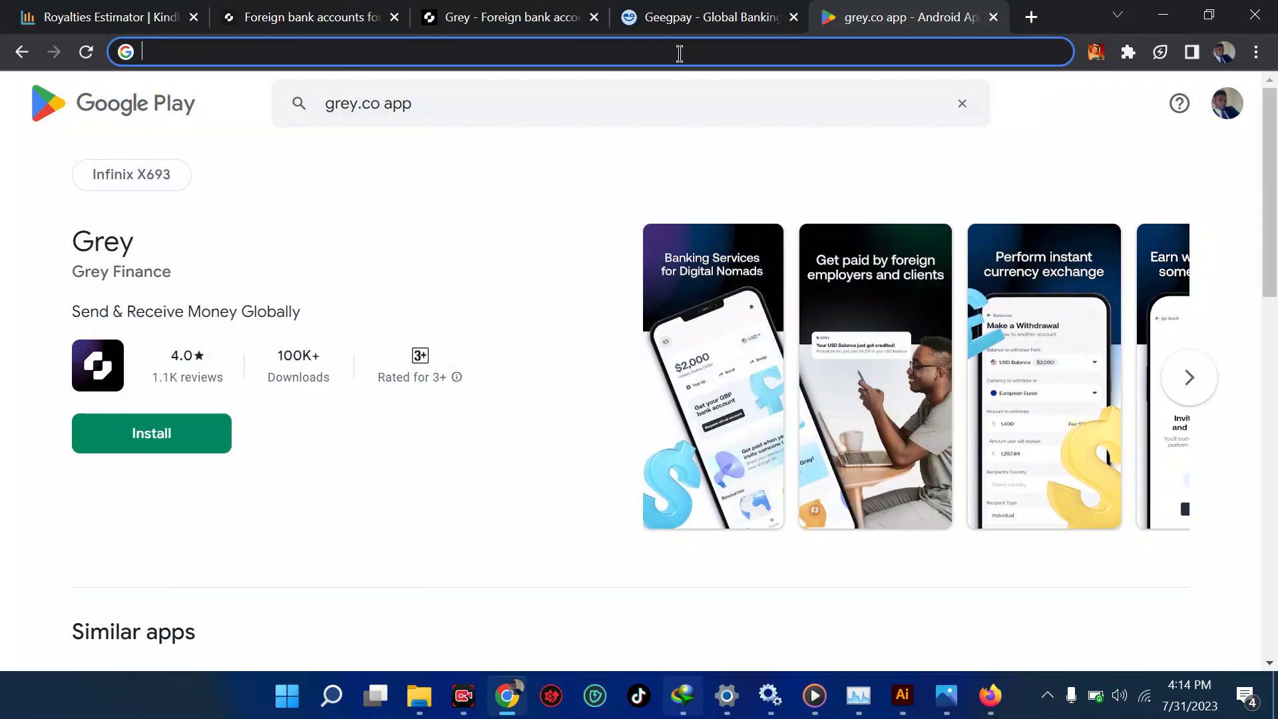
Step: Replace the old password with a stronger one meeting all five requirements
click(533, 16)
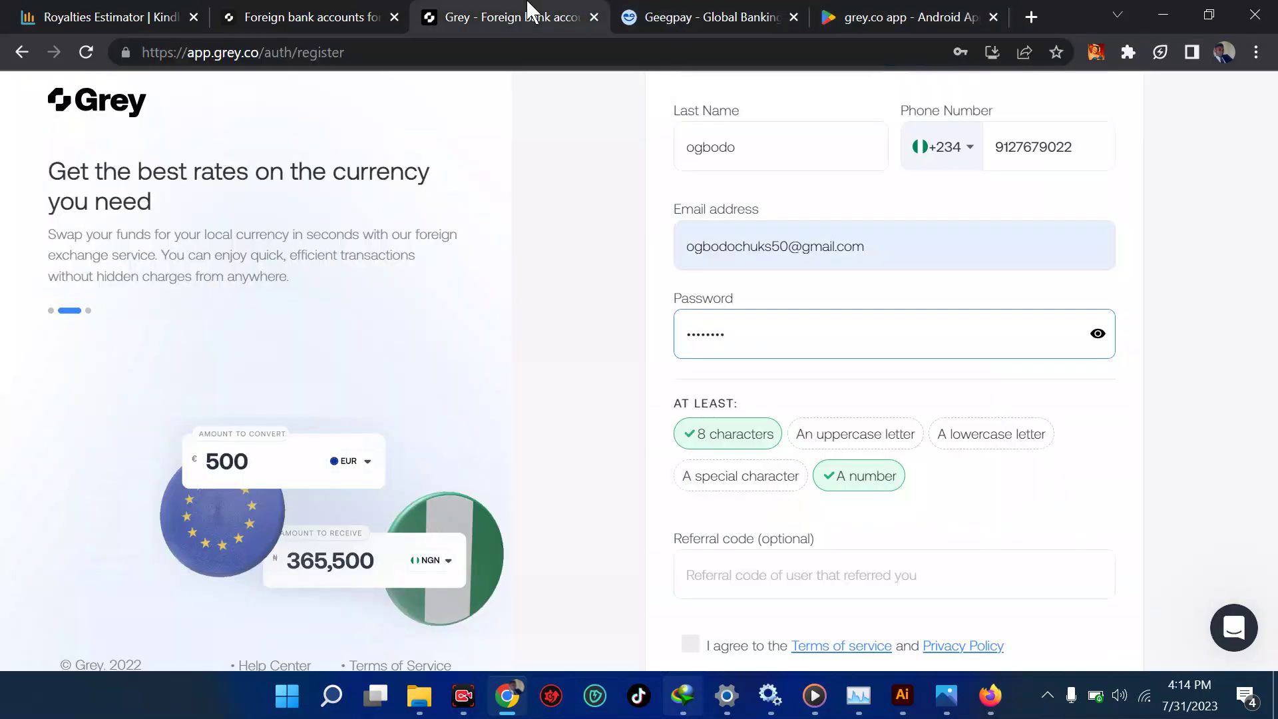
key(BackSpace)
key(BackSpace)
key(BackSpace)
key(BackSpace)
key(BackSpace)
key(BackSpace)
key(BackSpace)
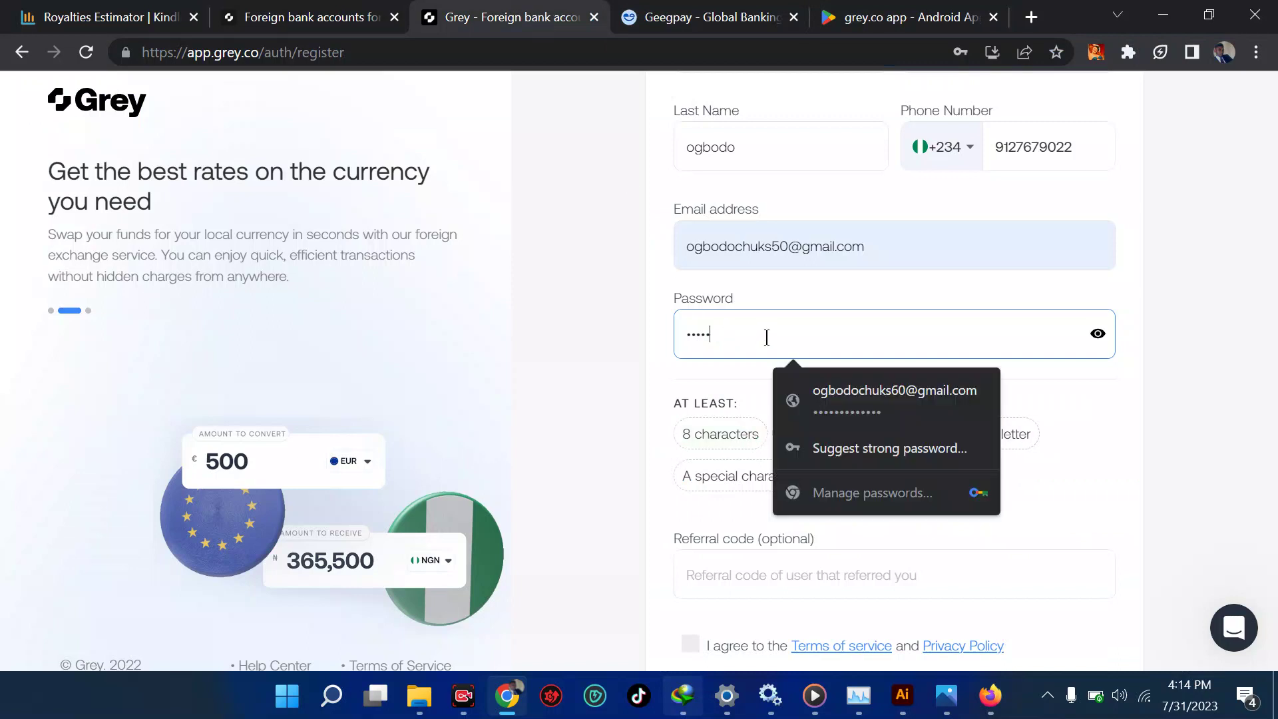
key(BackSpace)
key(BackSpace)
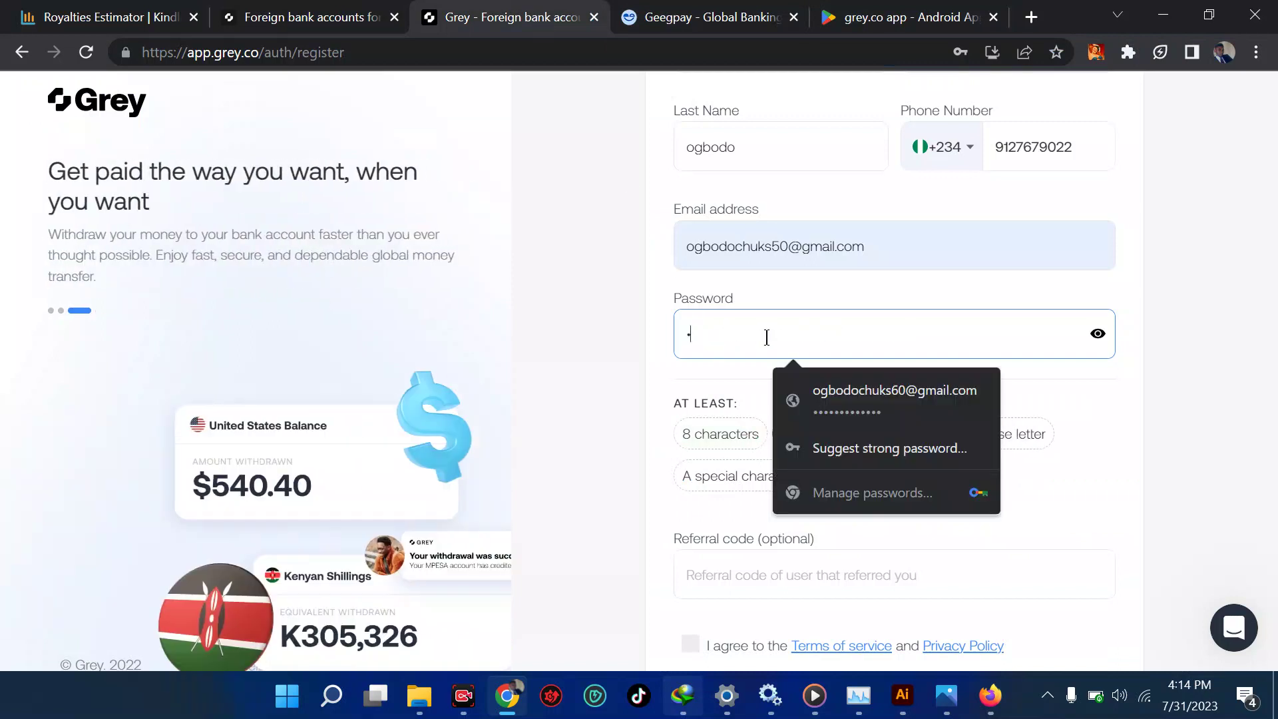
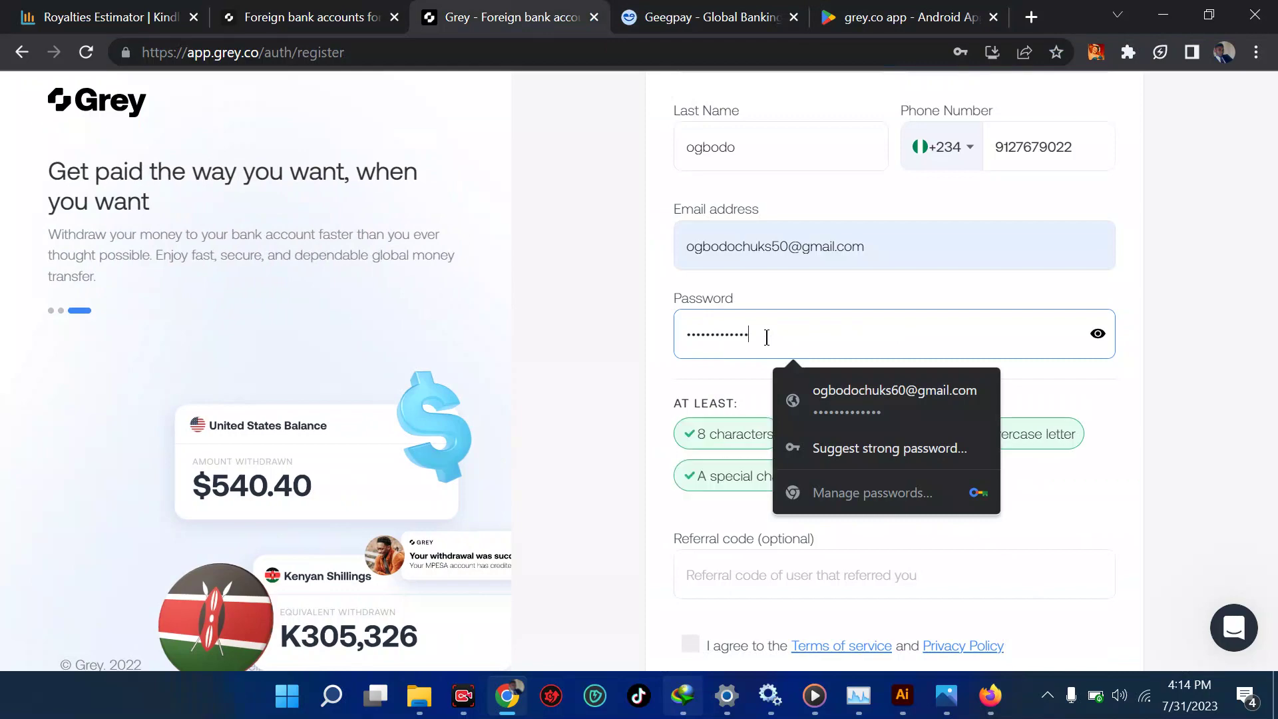
click(517, 411)
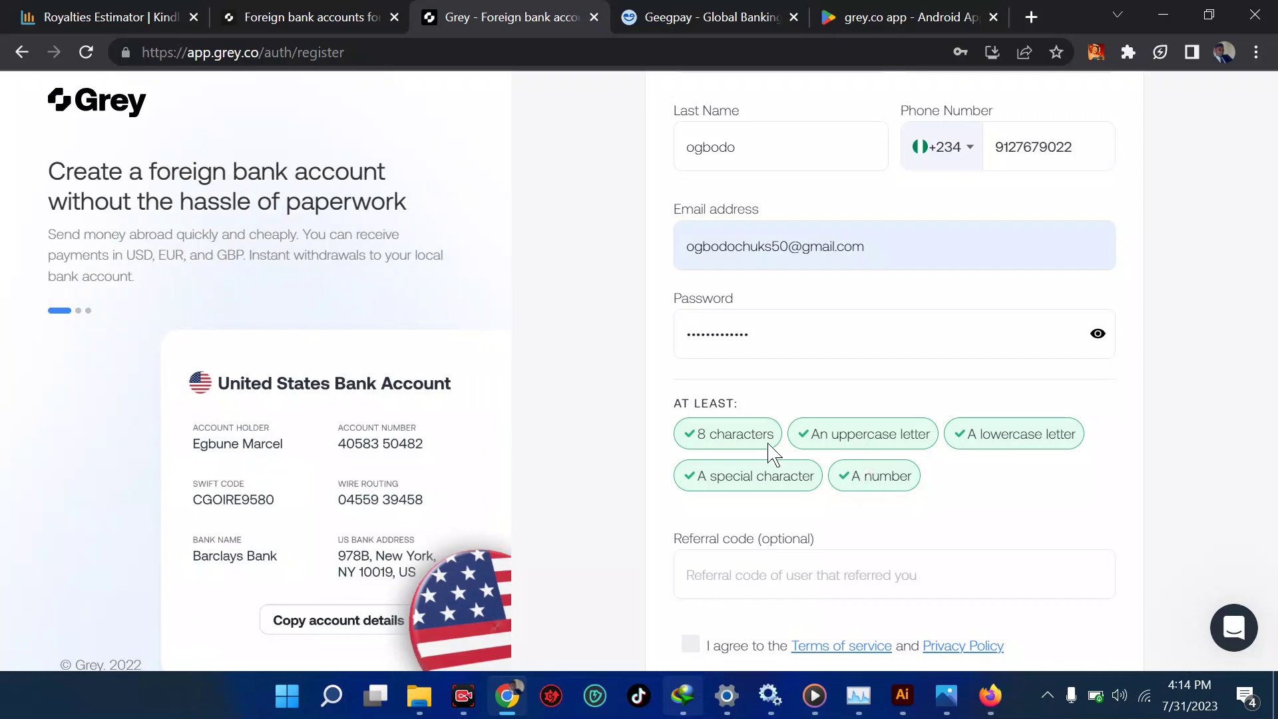
Step: Glance at the Google Play listing again, then scroll down the registration form
click(889, 15)
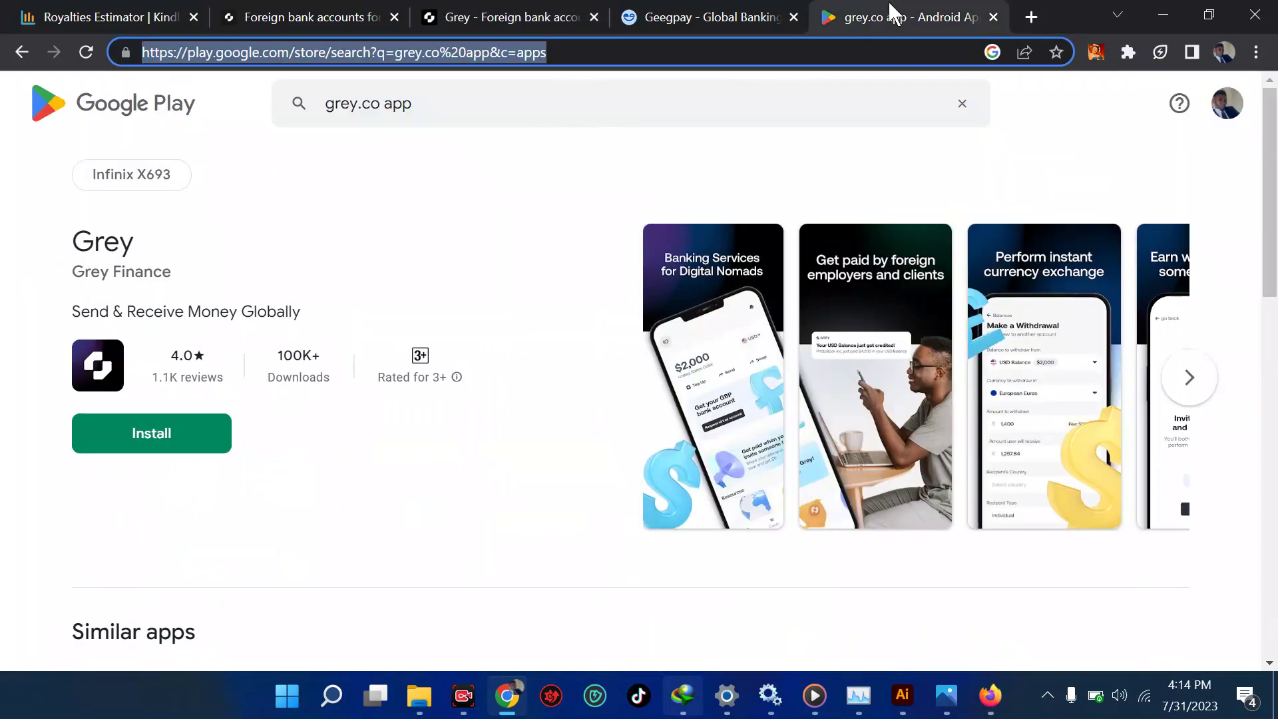
click(513, 15)
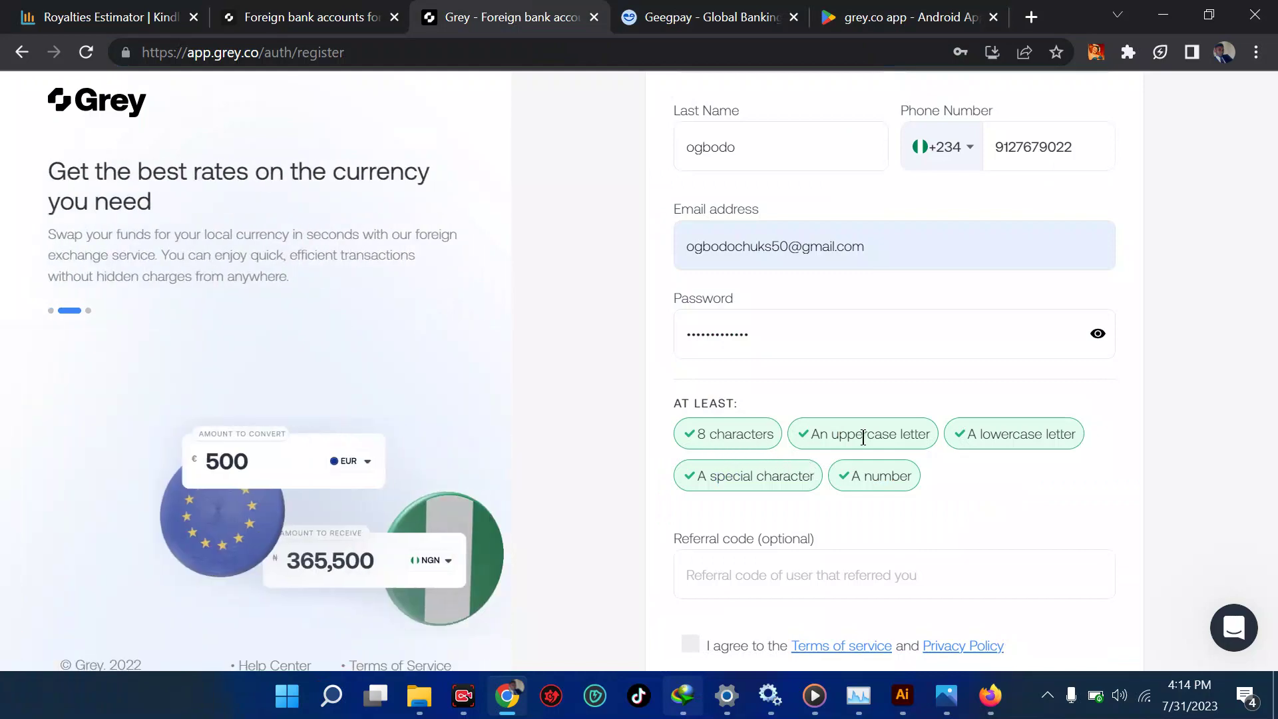
scroll(863, 436, down, 1)
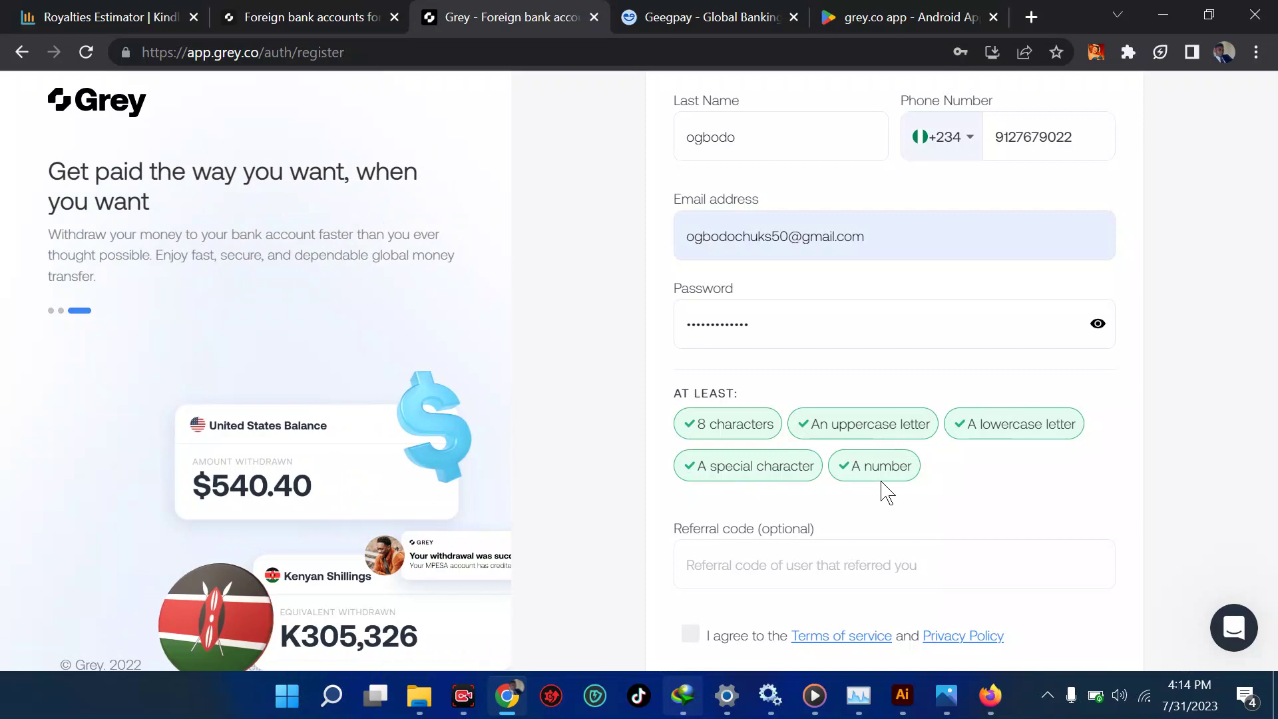
scroll(883, 491, down, 2)
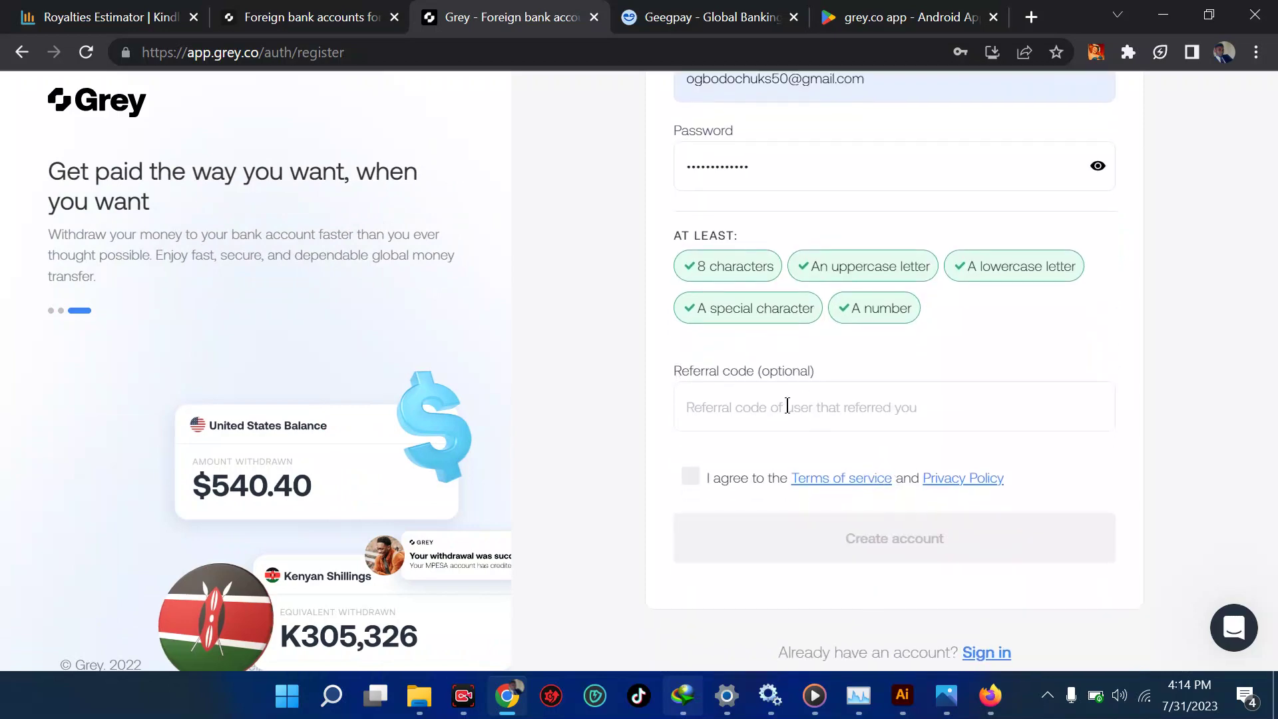
Step: Agree to the Terms of service and submit Create account, which fails on the existing phone number
click(787, 405)
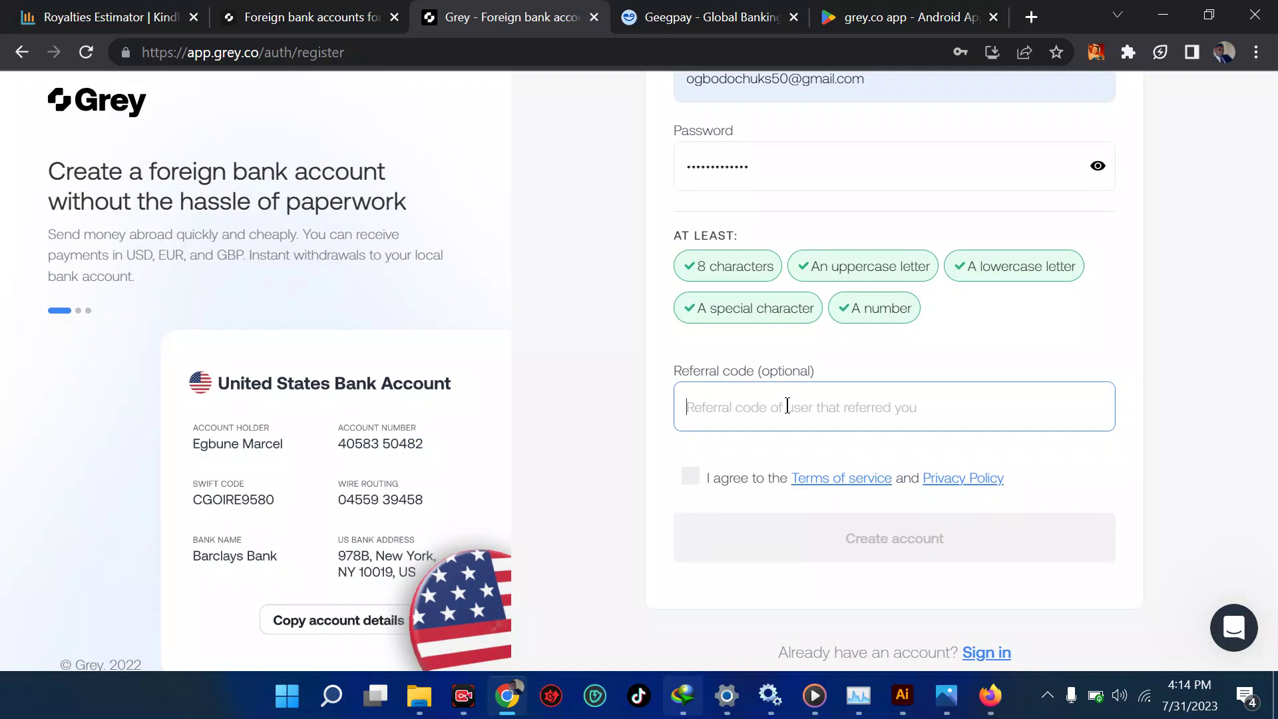
scroll(787, 405, down, 1)
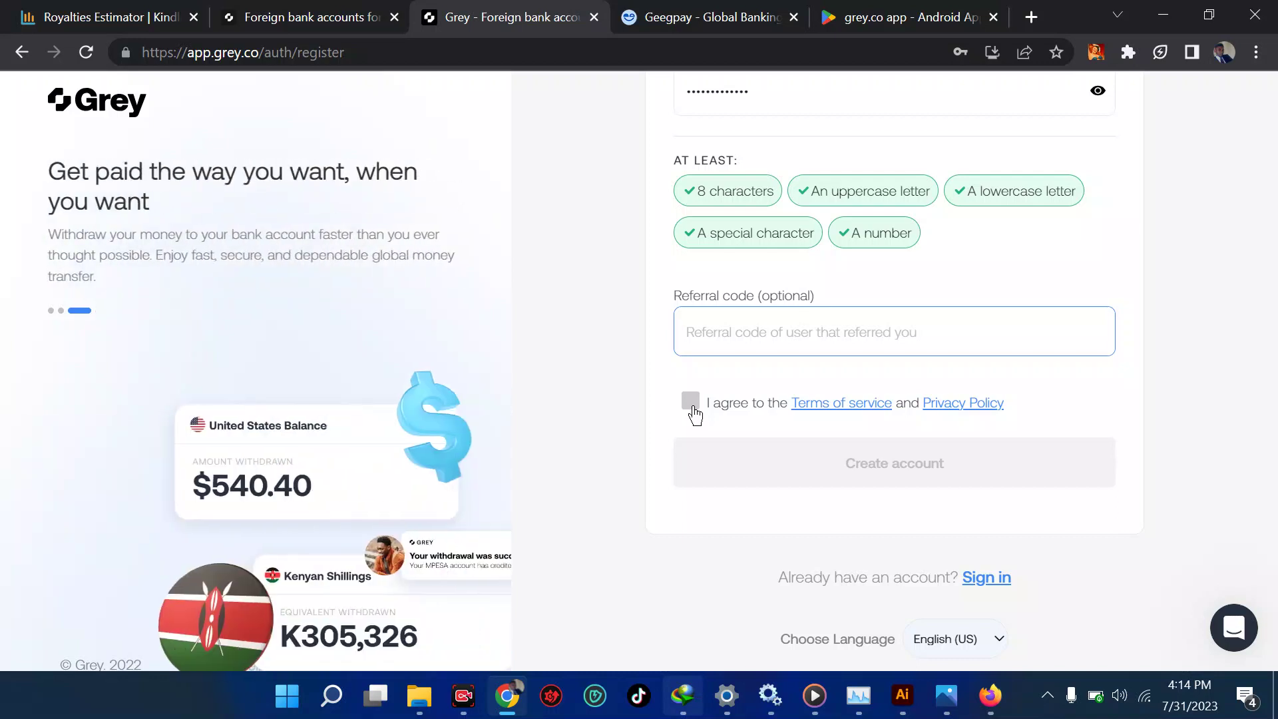
click(691, 401)
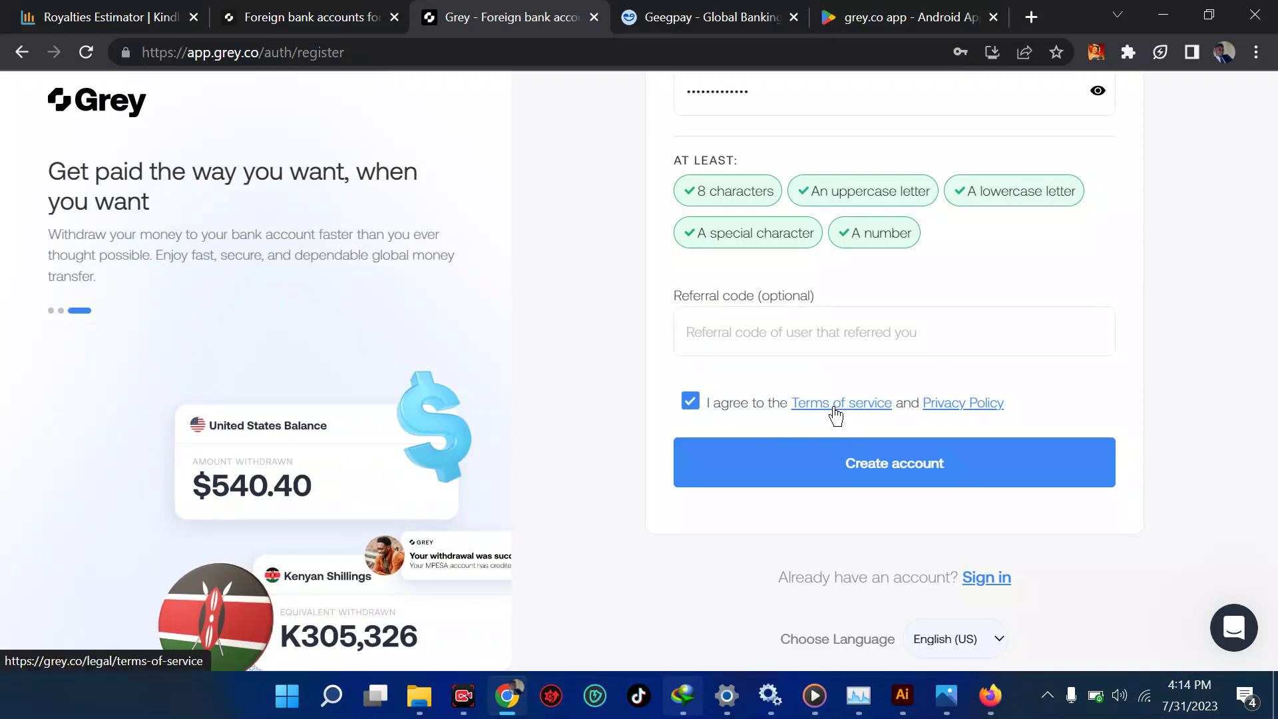
scroll(834, 416, down, 1)
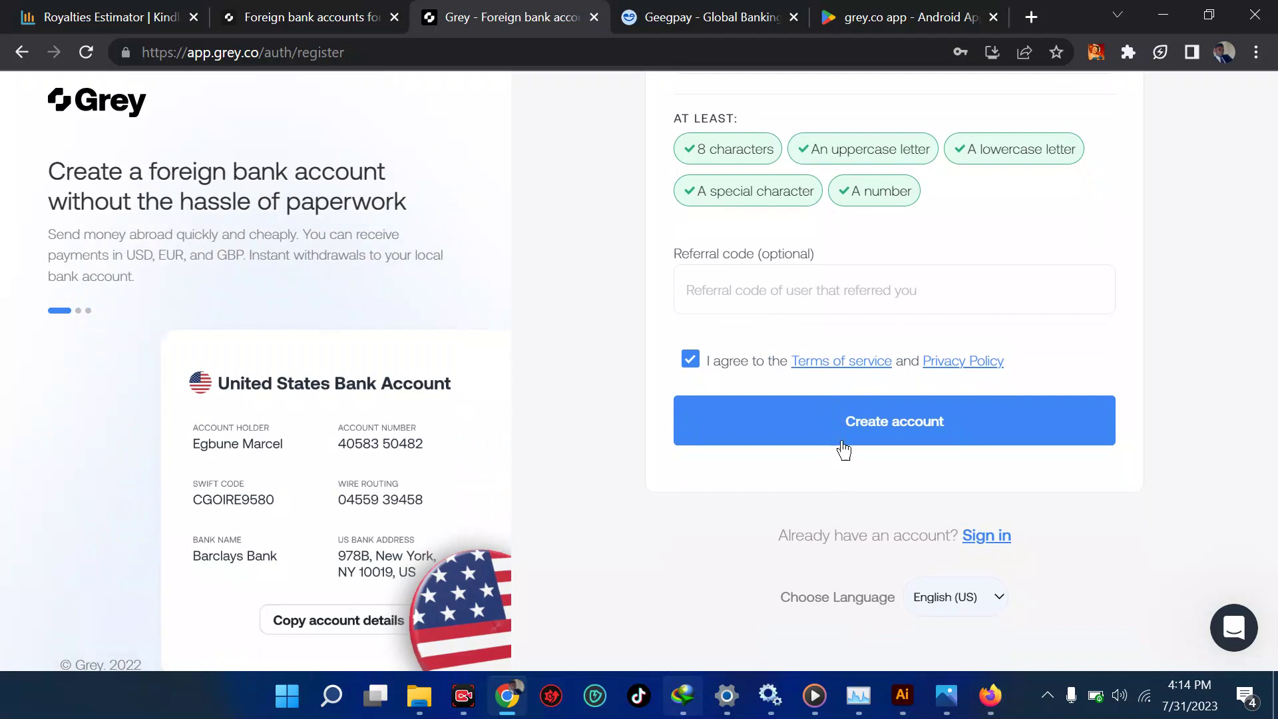
click(832, 433)
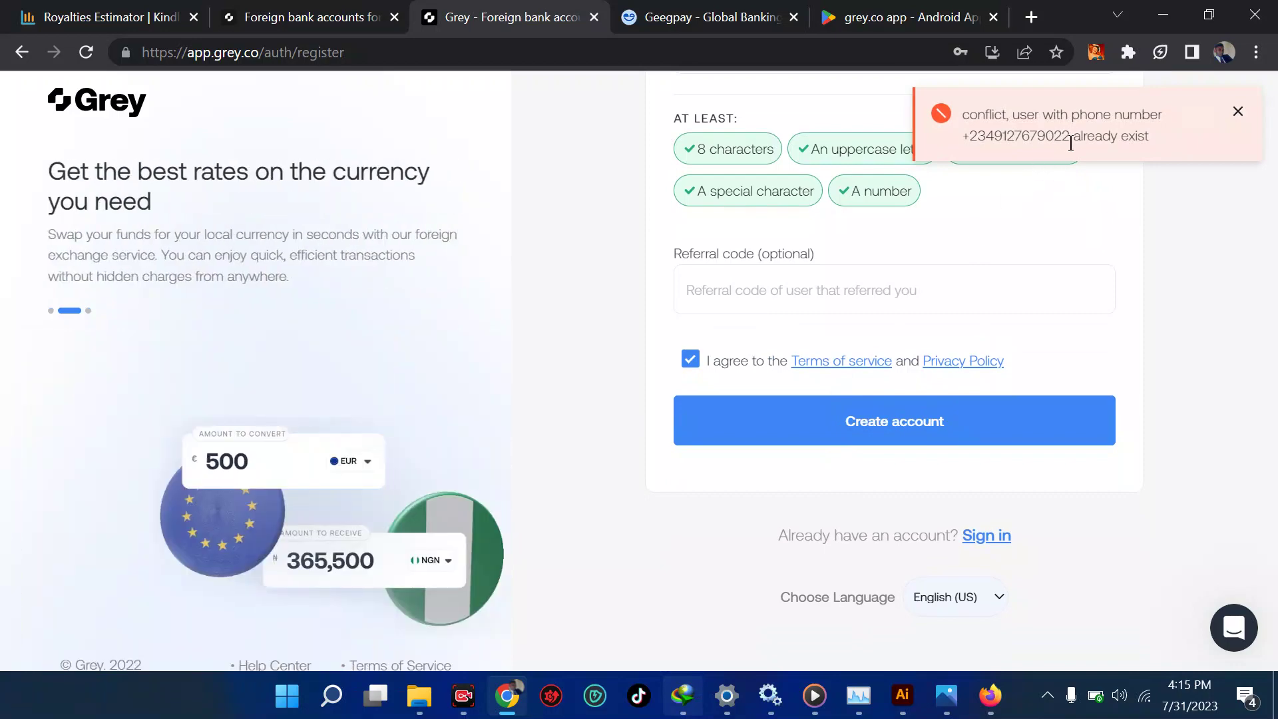
Step: Dismiss the error, replace the phone number with a new one, and resubmit the registration
click(1238, 113)
scroll(998, 220, up, 5)
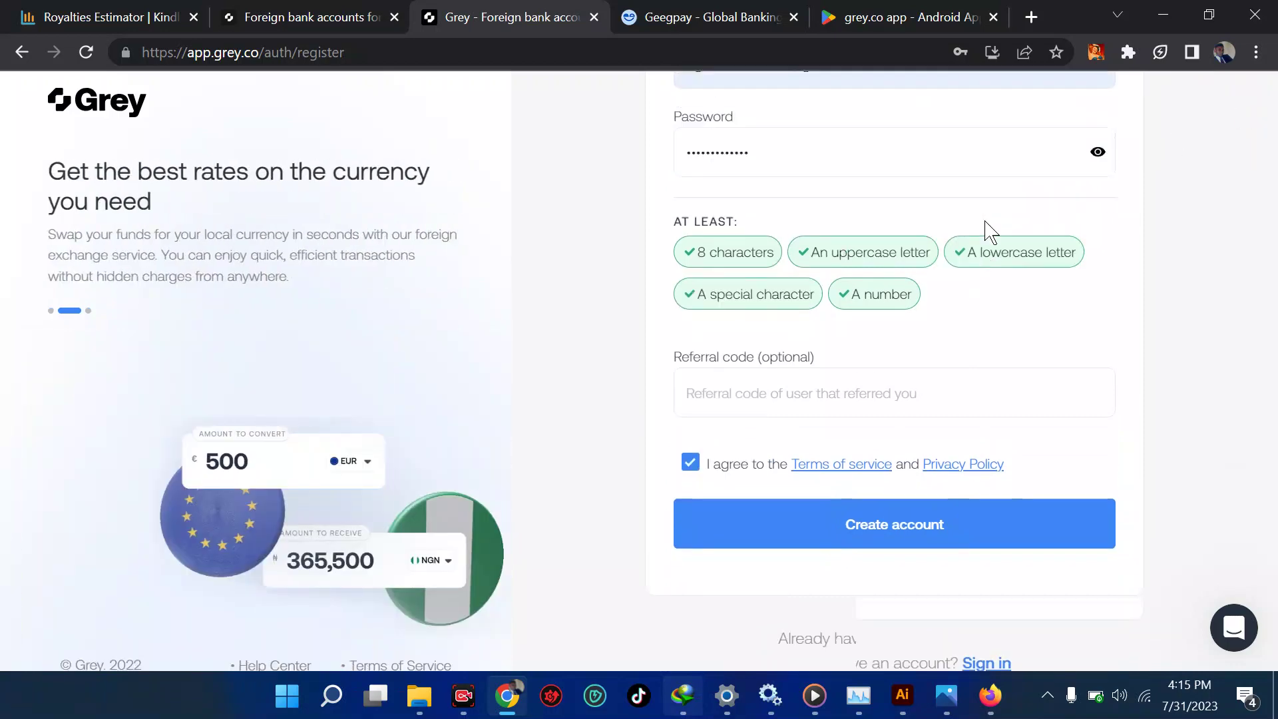
drag(1075, 193, 994, 196)
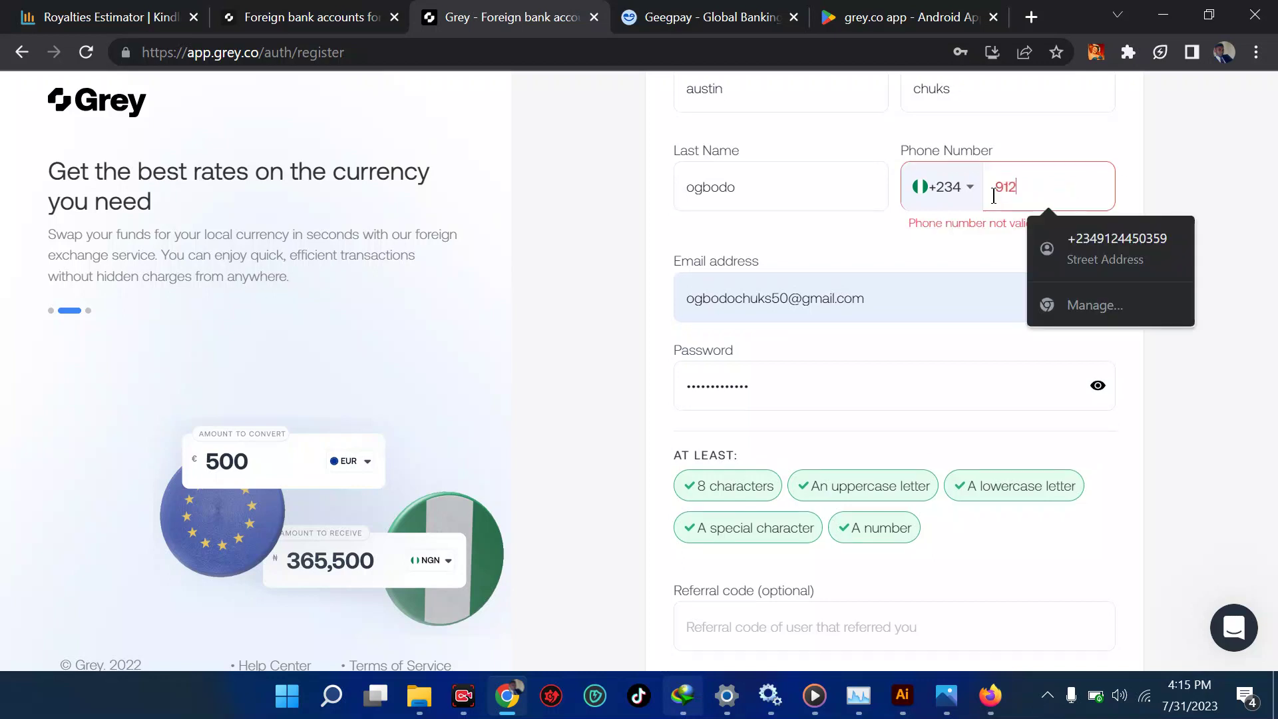
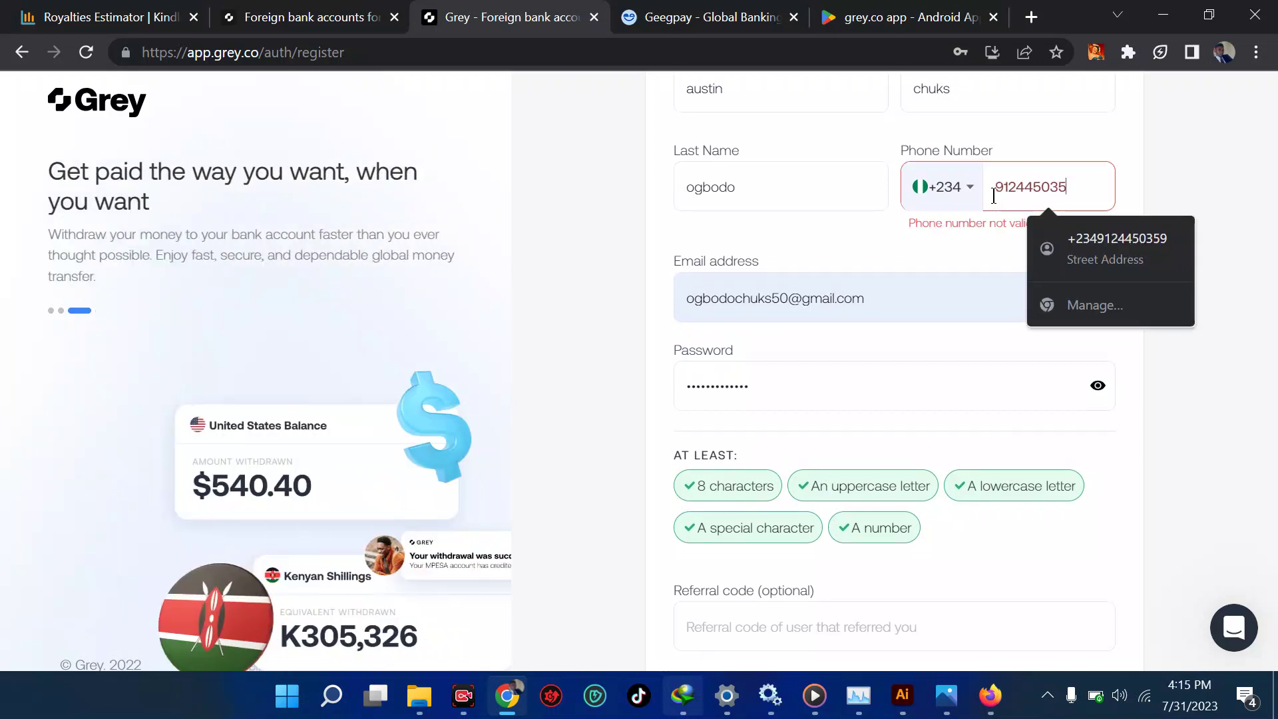
scroll(993, 196, down, 2)
scroll(994, 196, down, 1)
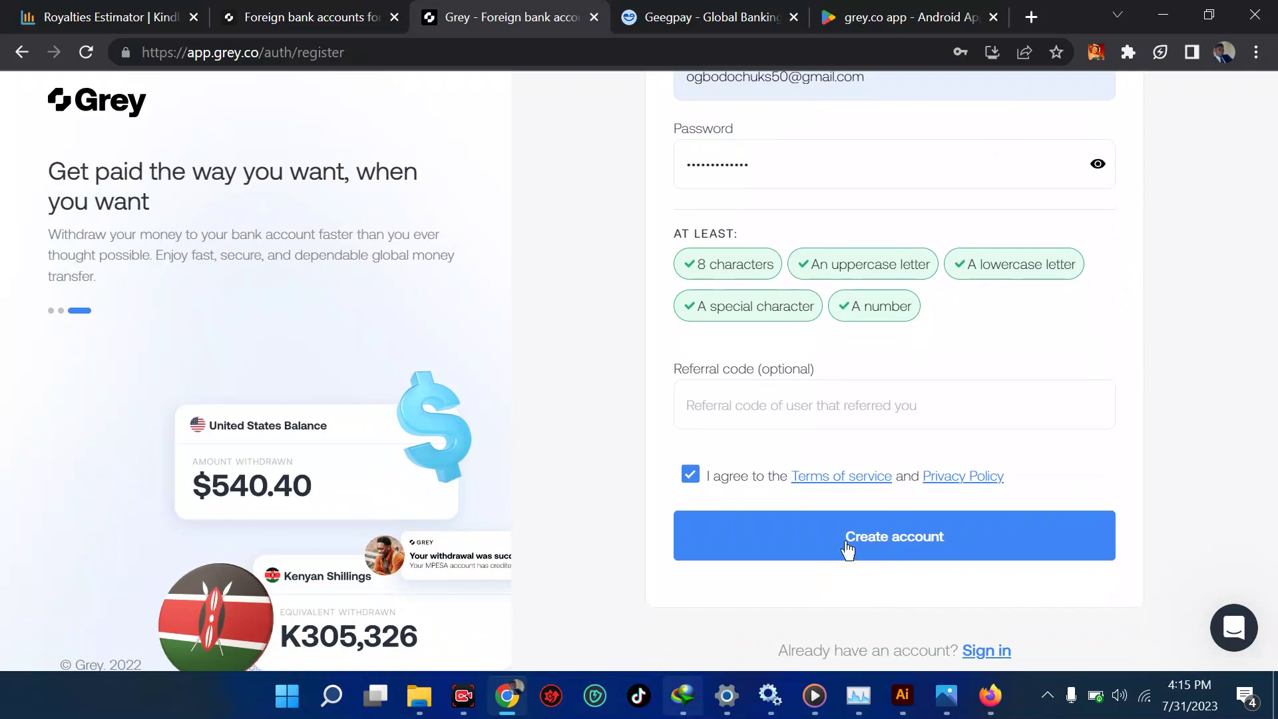
scroll(1068, 326, up, 3)
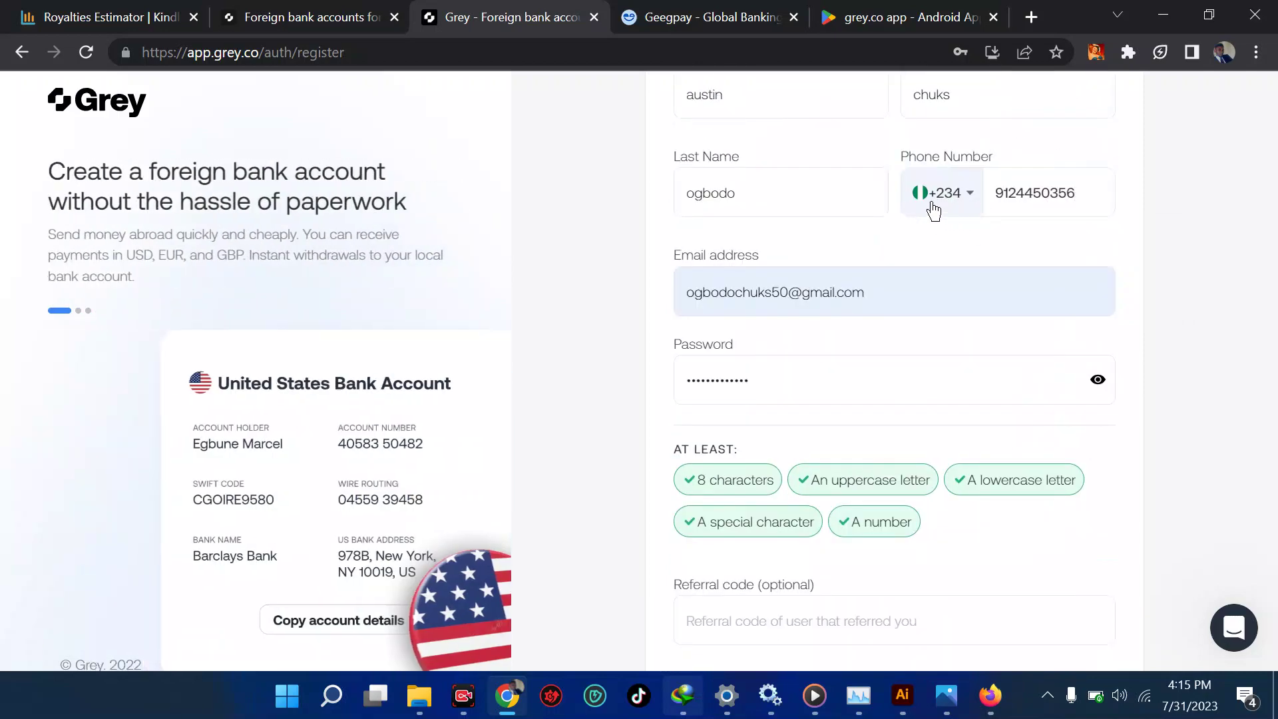
scroll(930, 285, down, 4)
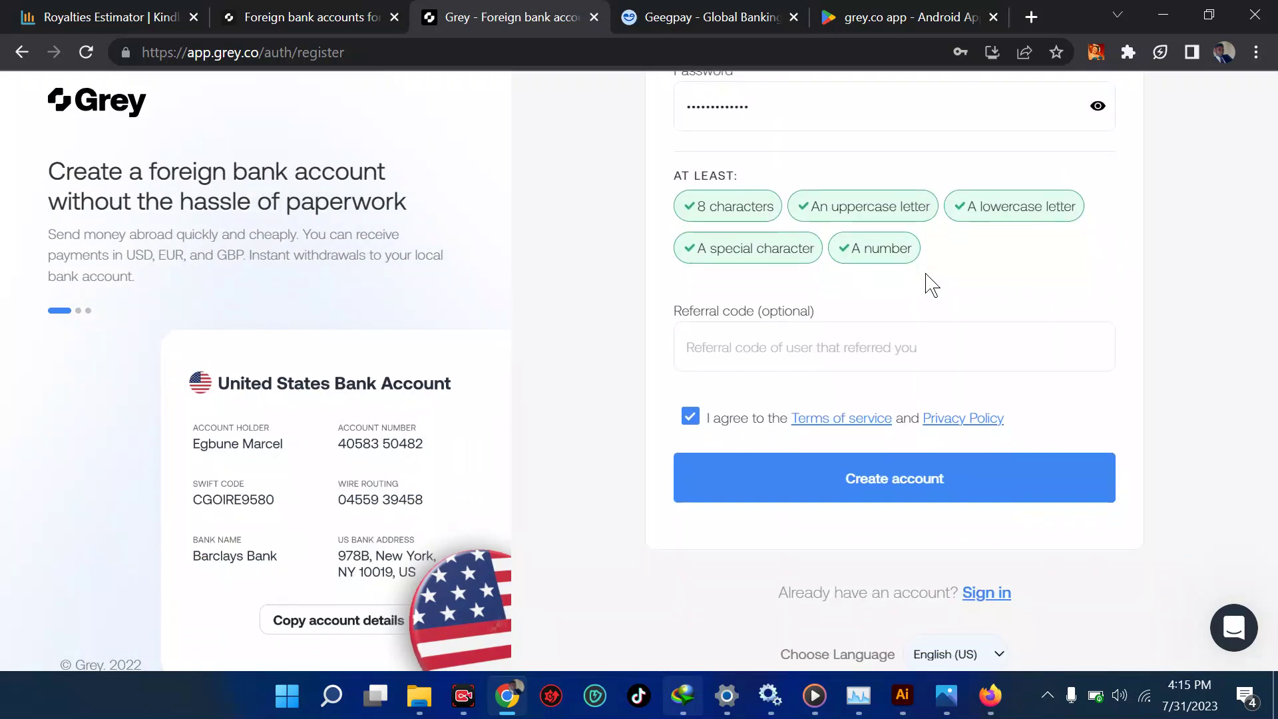
click(750, 466)
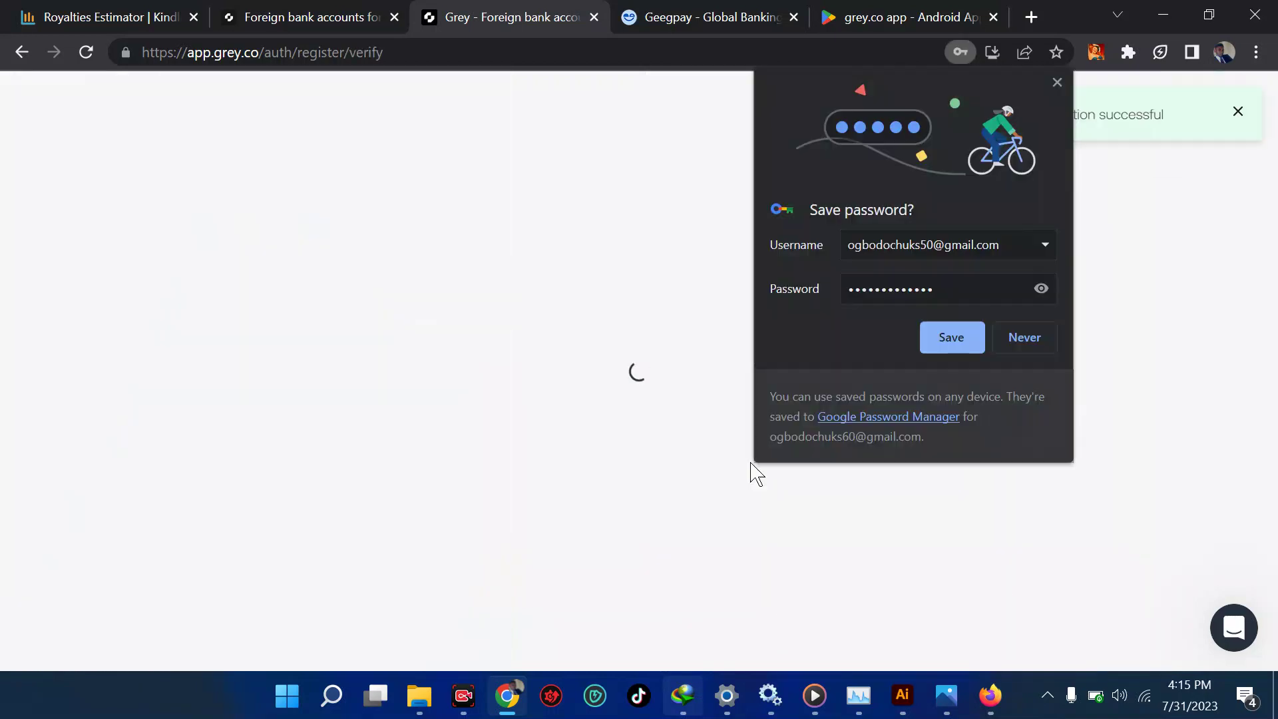
Step: Decline Chrome's offer to save the password, leaving the e-mail verification page
click(1013, 348)
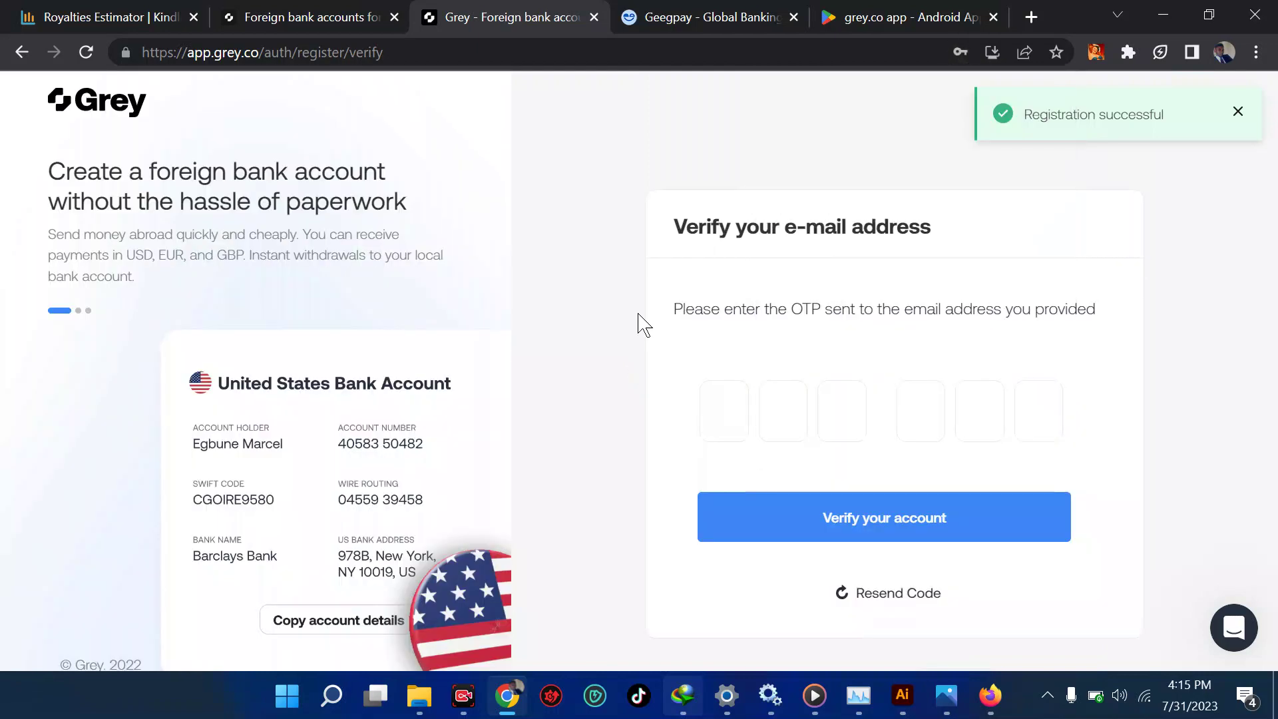
scroll(638, 324, down, 1)
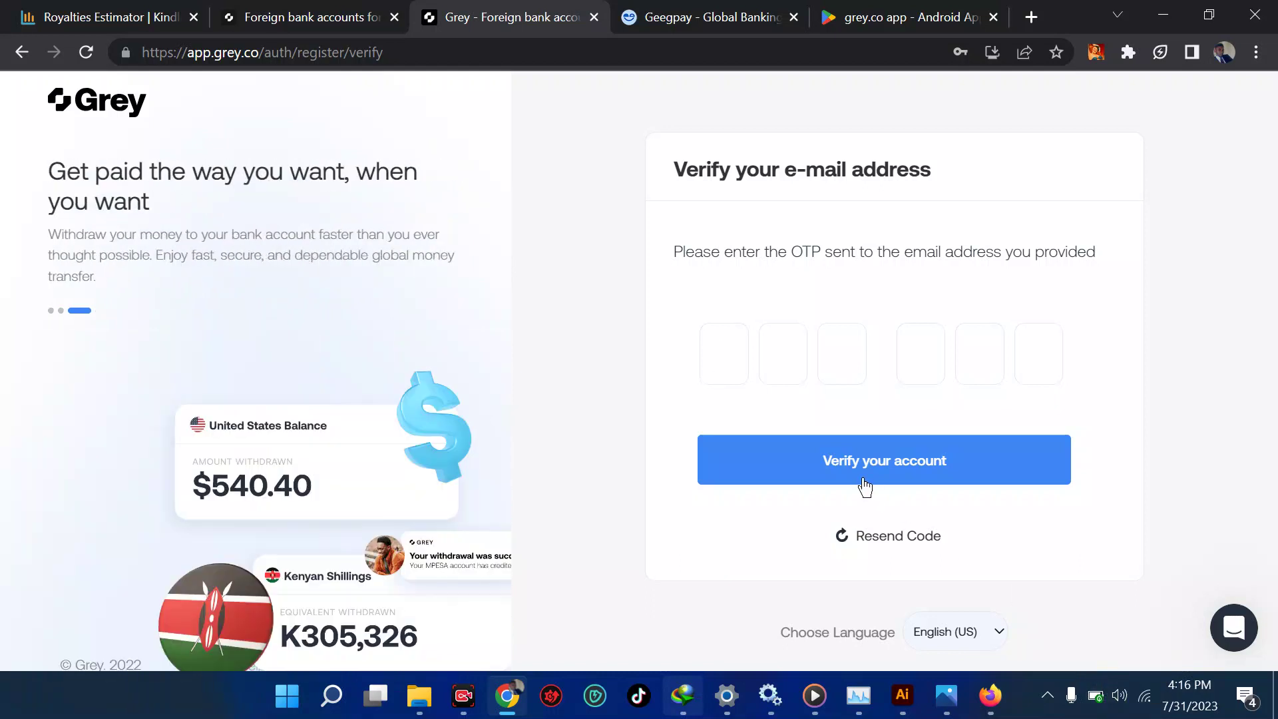
Step: Enter the six-digit code from the e-mail and verify the account
click(722, 360)
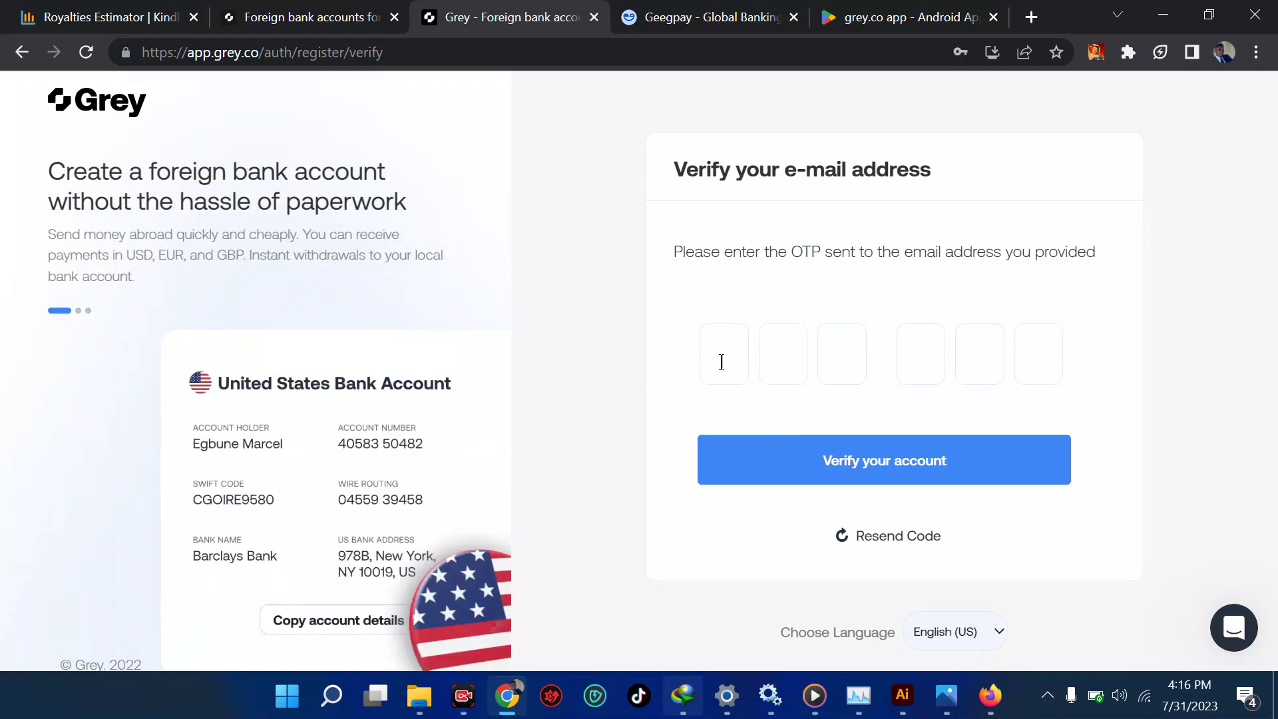
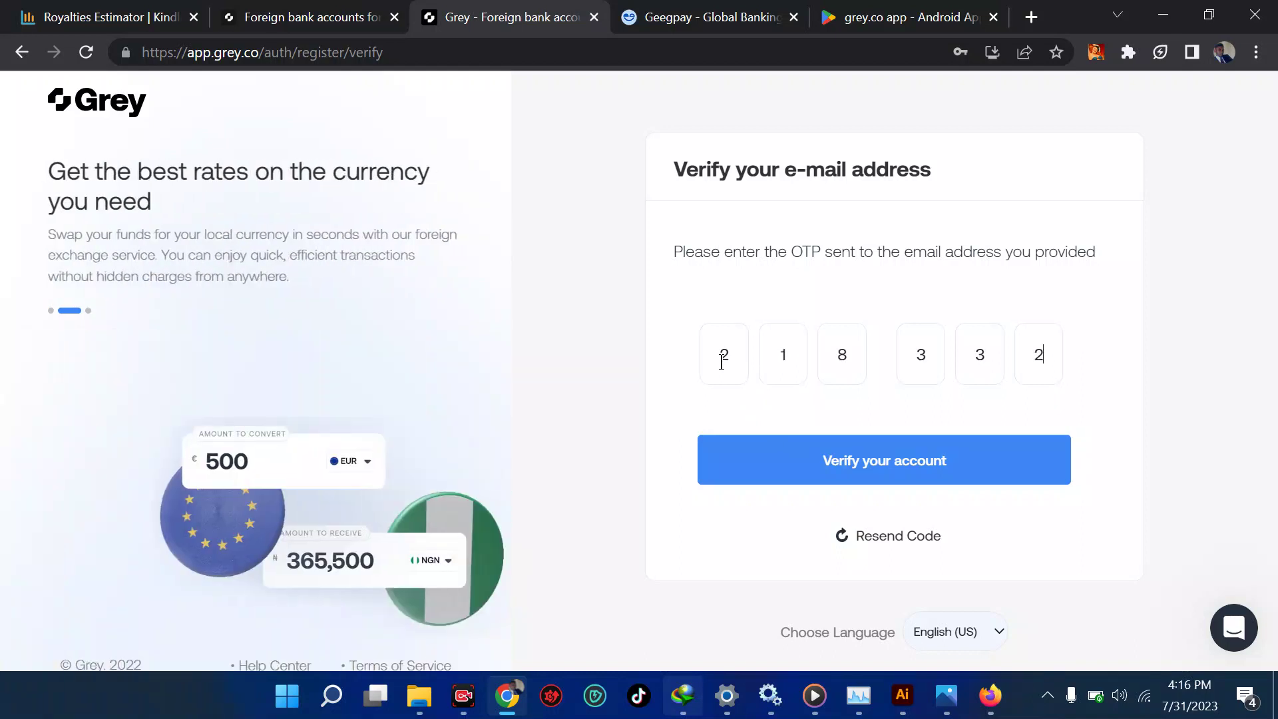
click(794, 457)
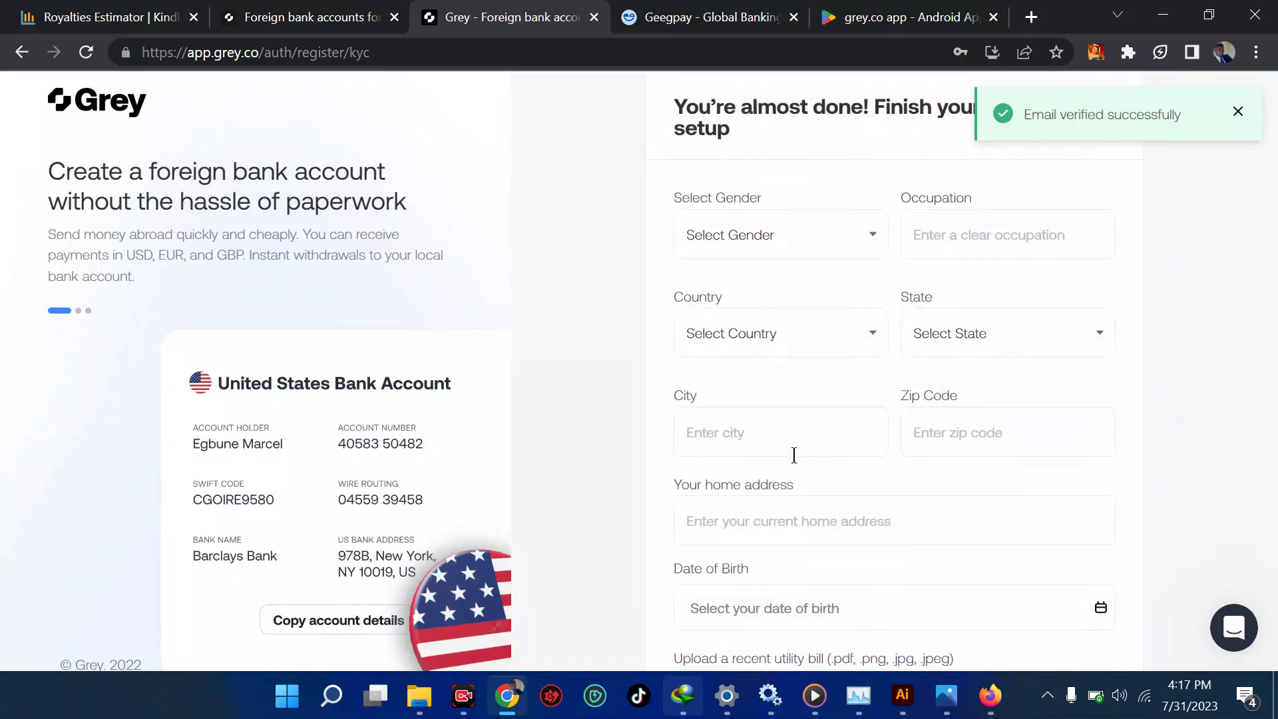
Step: Set gender to Male and occupation to freelancer on the setup form
click(1237, 111)
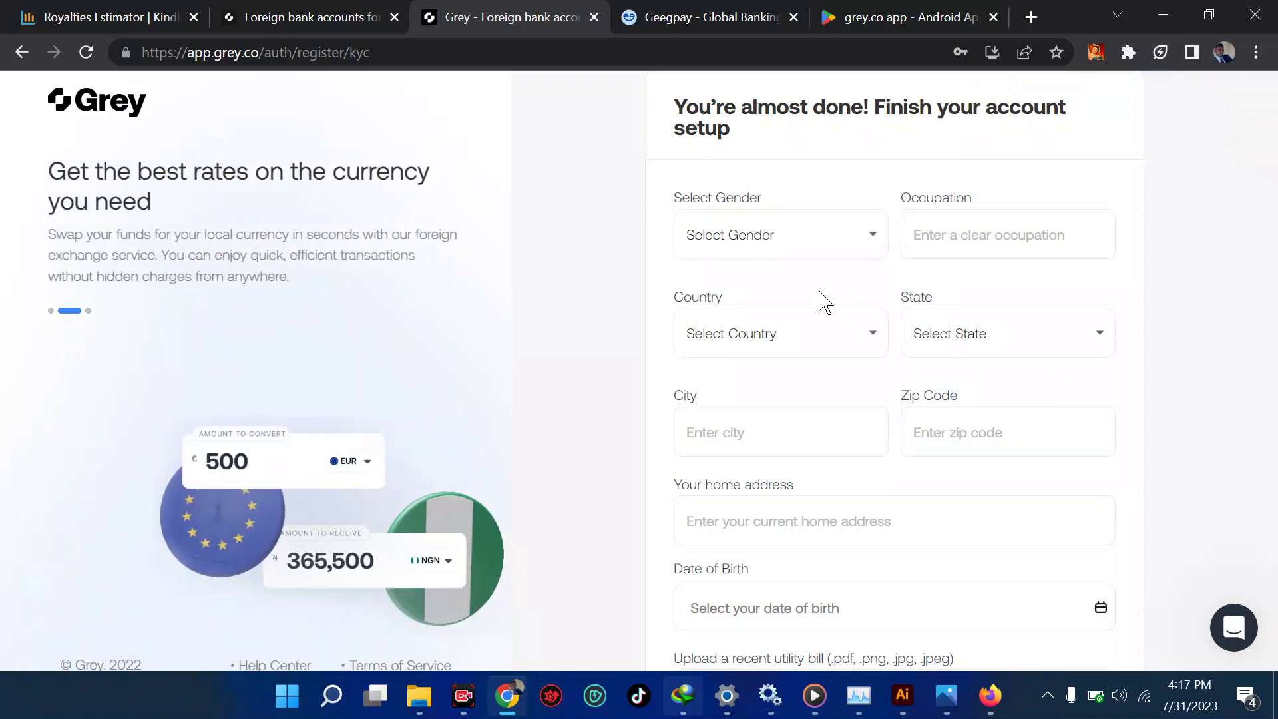
click(771, 242)
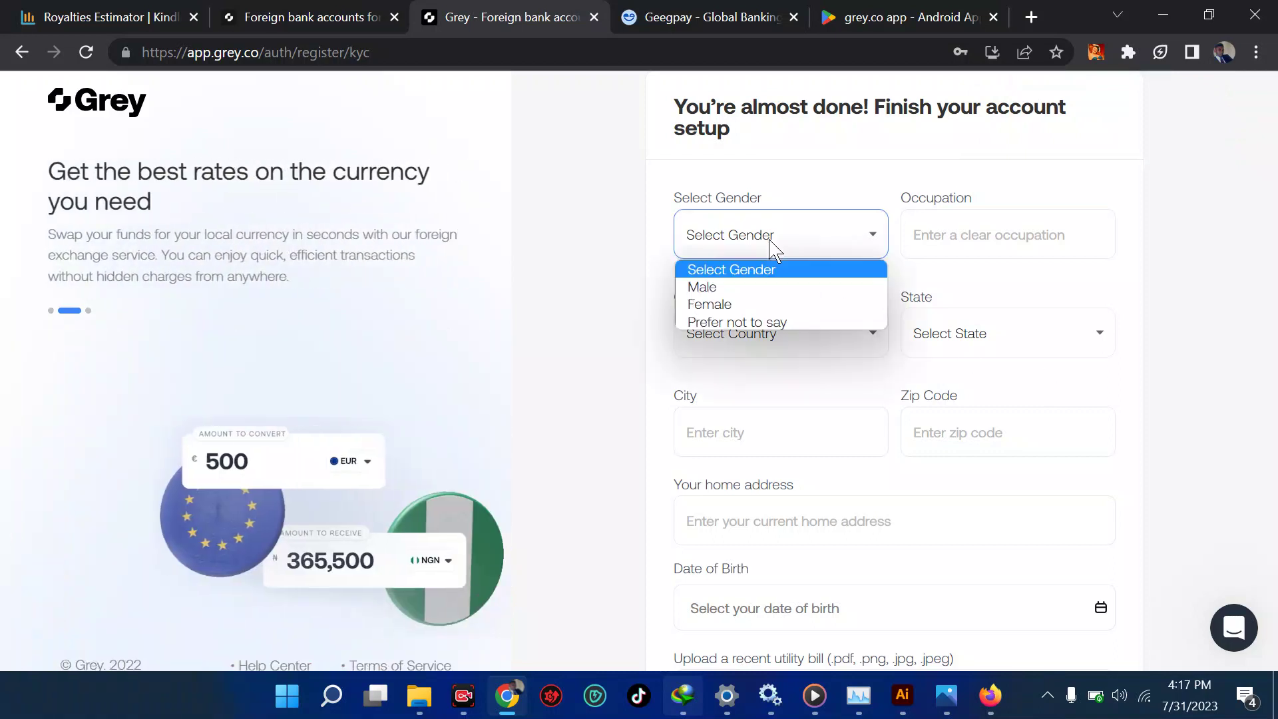
click(729, 287)
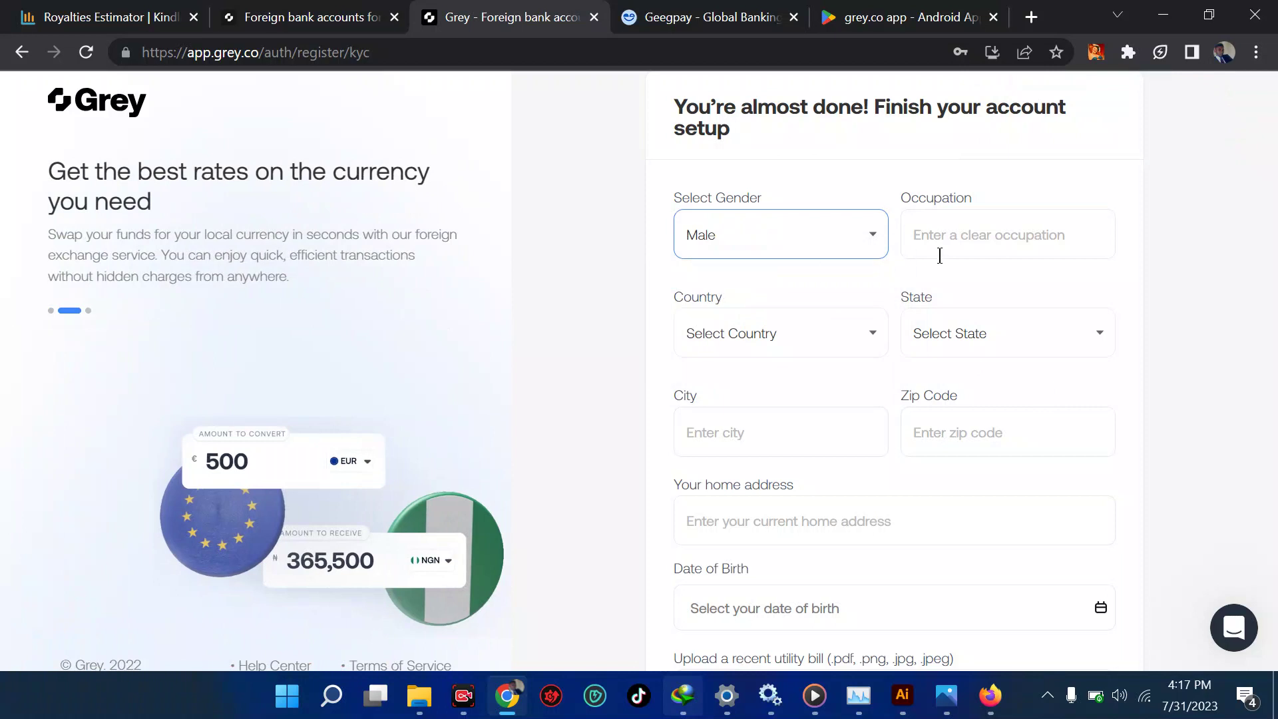
click(996, 243)
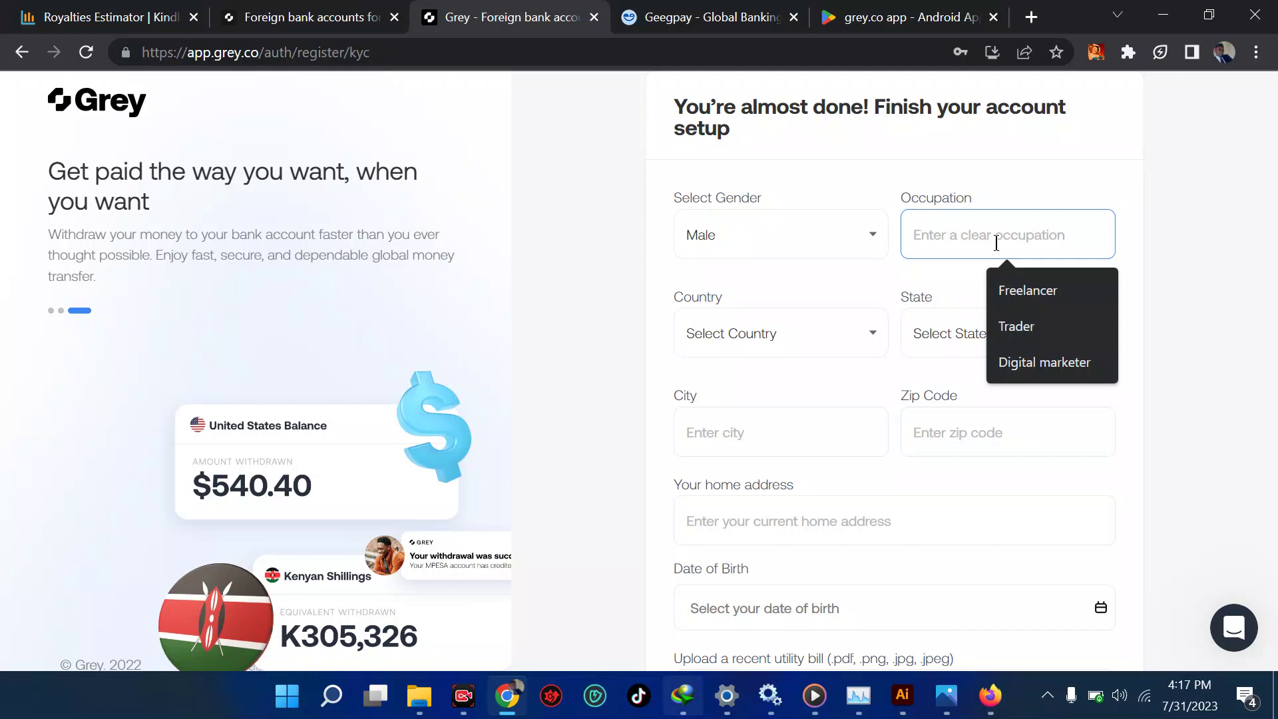
text(freelance)
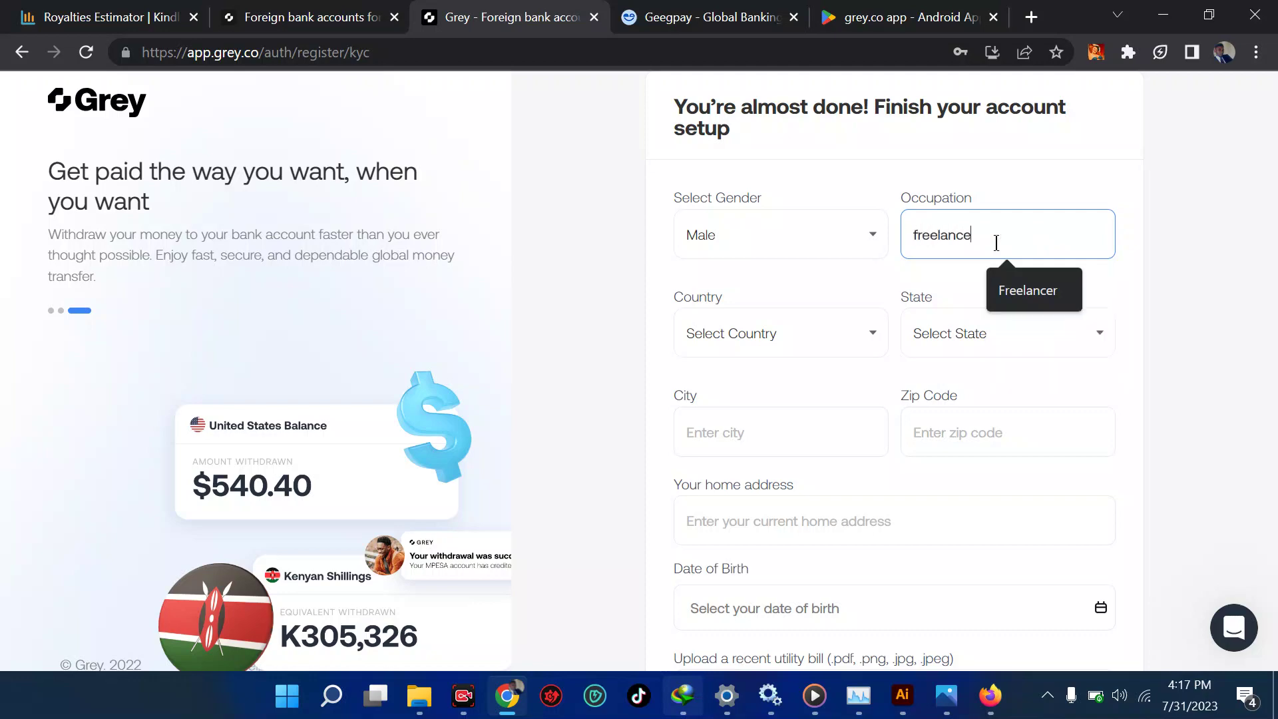
text(r)
Step: Choose country Nigeria and state Enugu, and enter city enugu
click(747, 342)
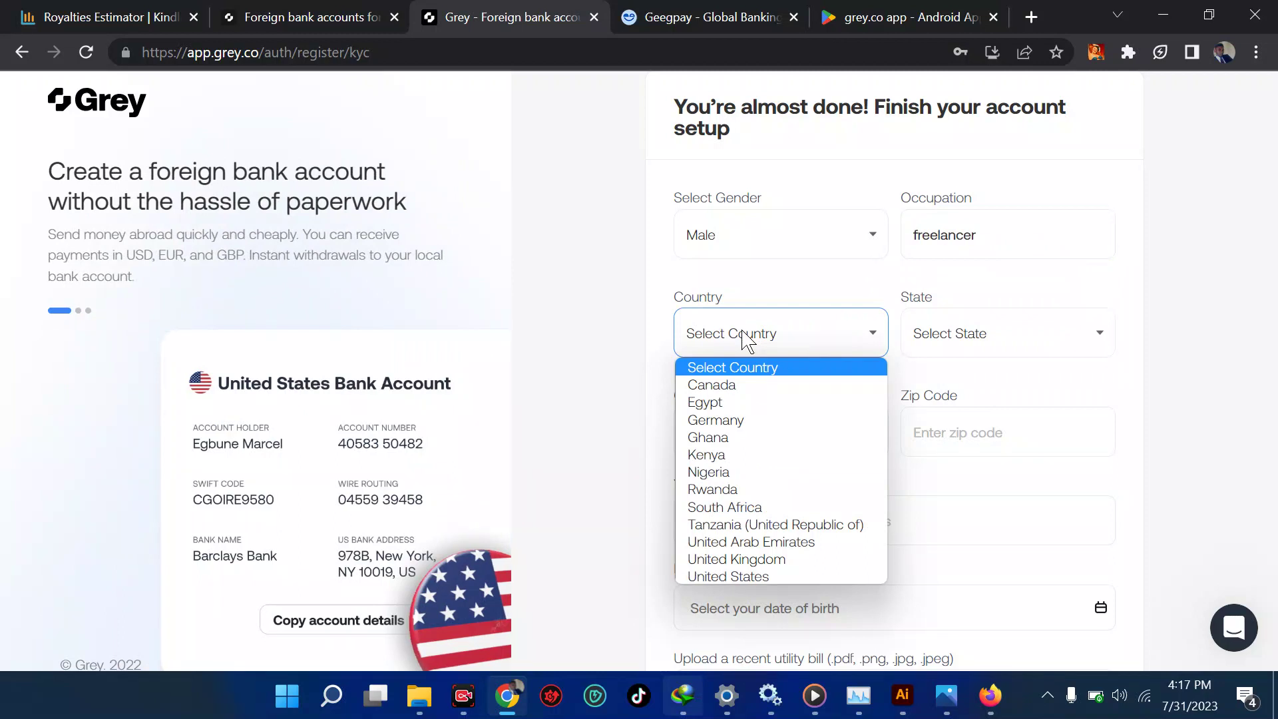
key(n)
key(Return)
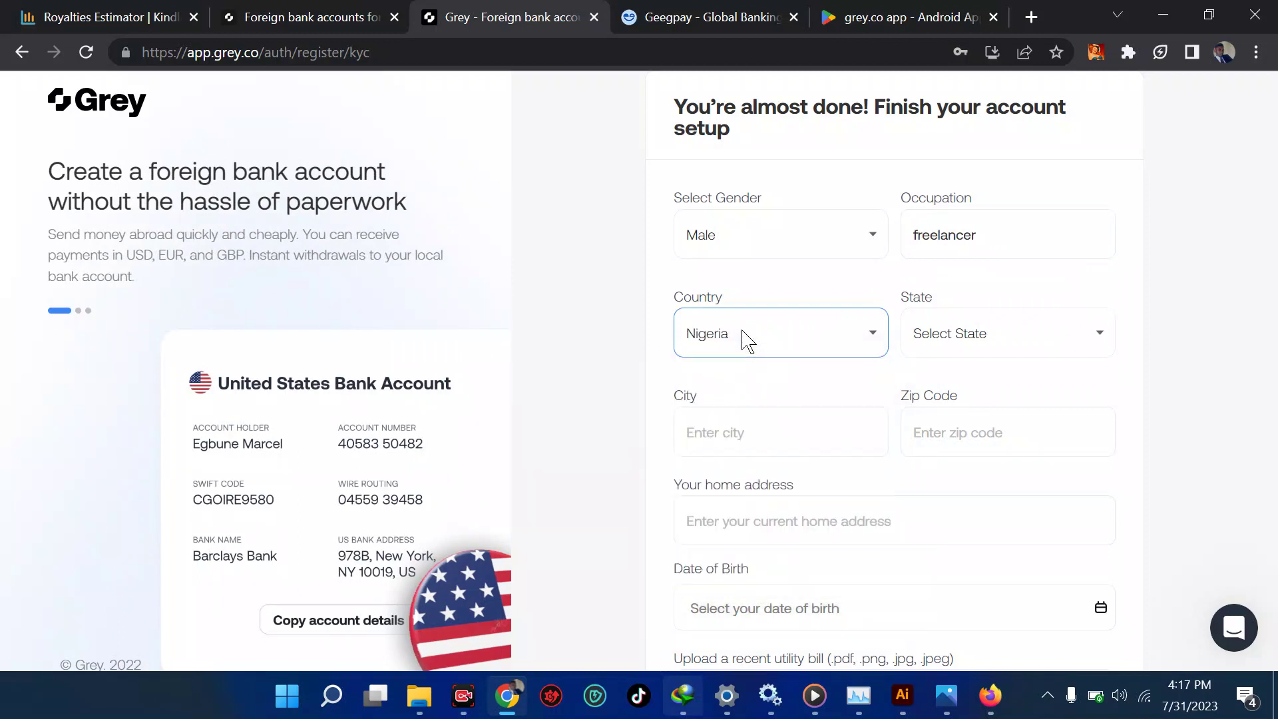
click(955, 336)
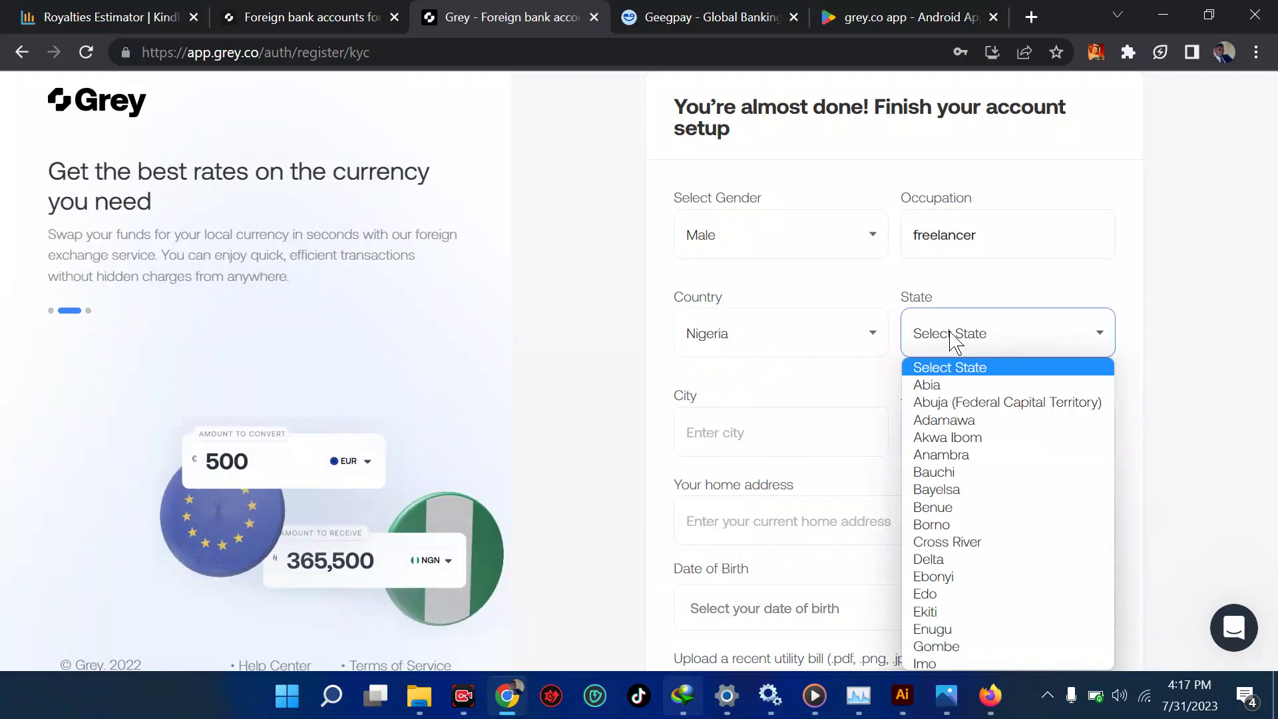
text(en)
key(Return)
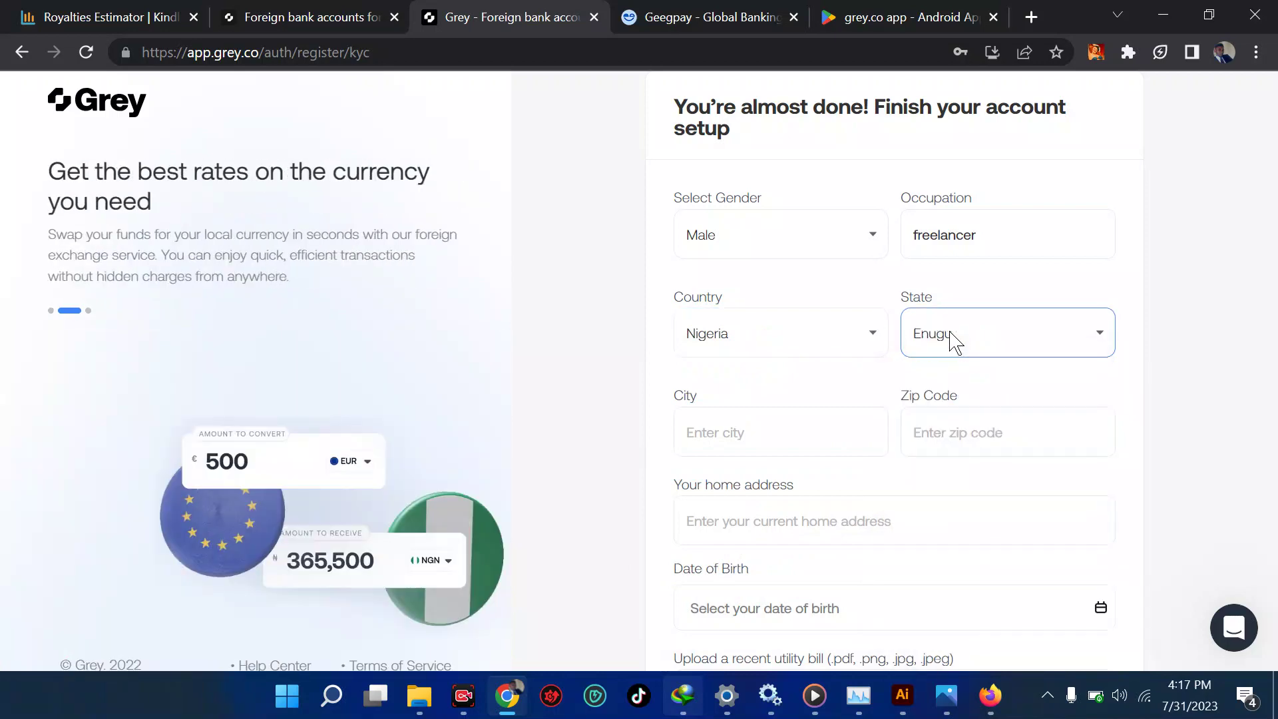
click(696, 434)
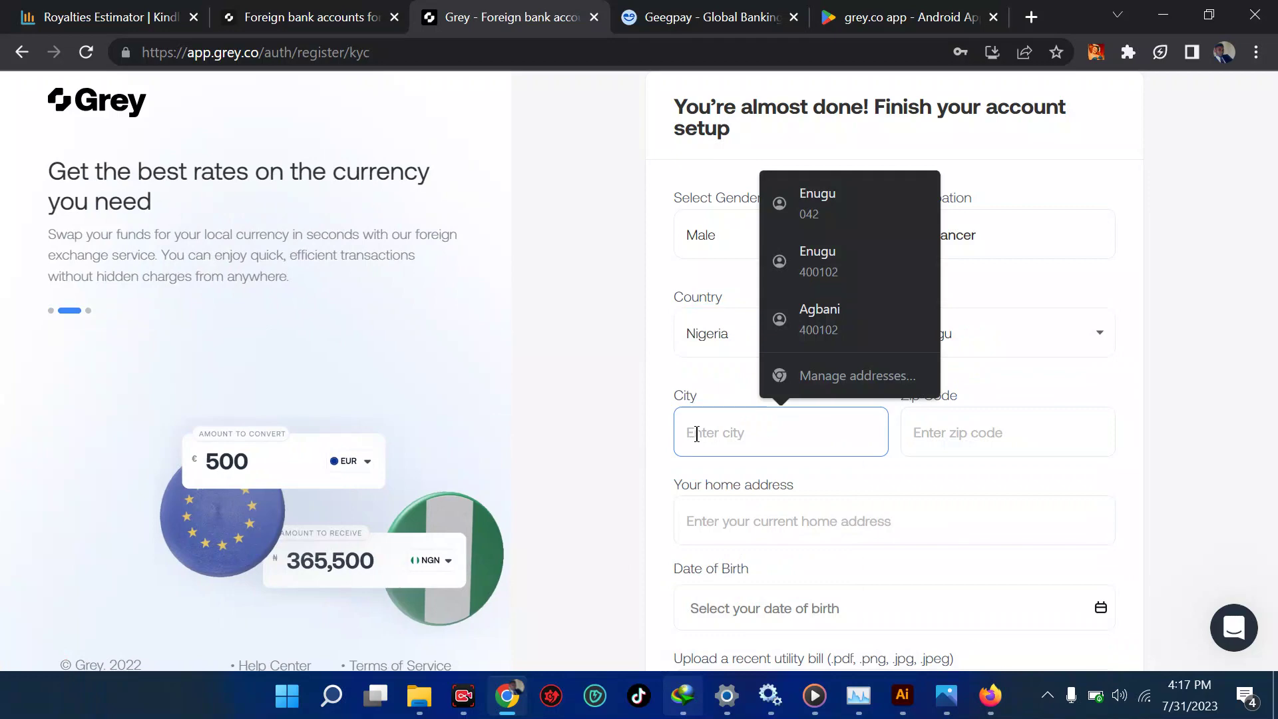
text(enugu)
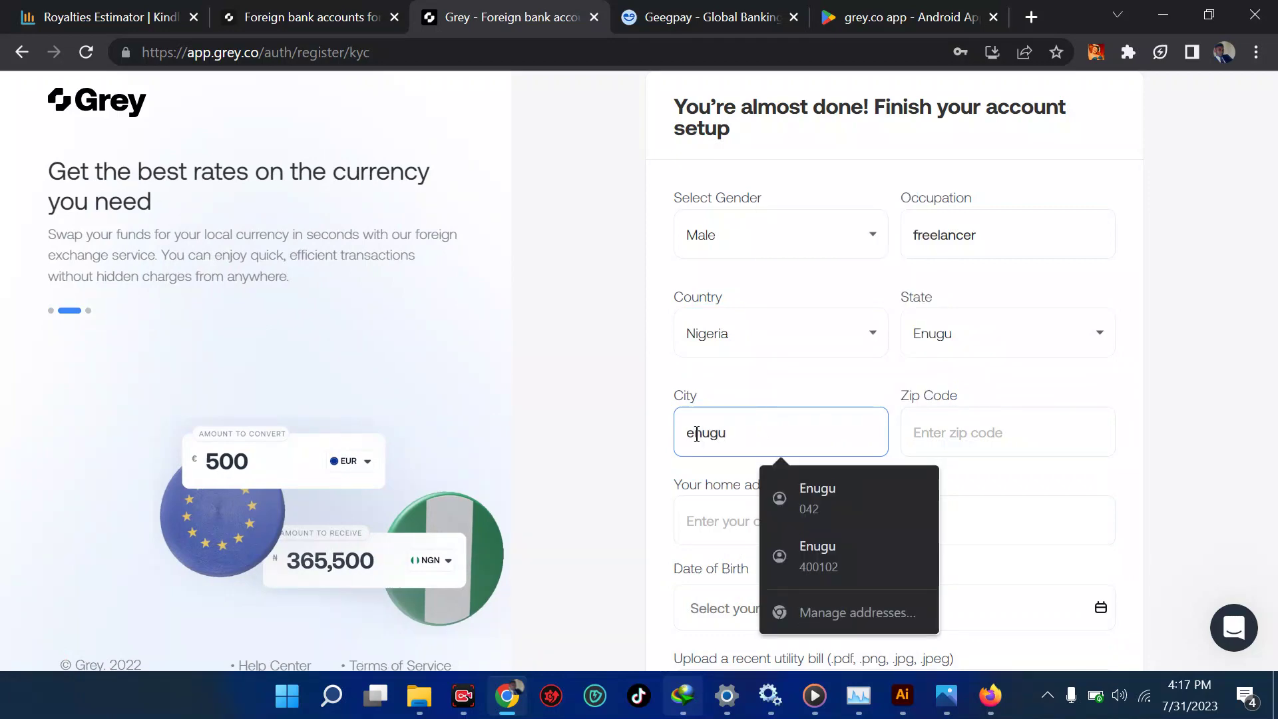
click(979, 441)
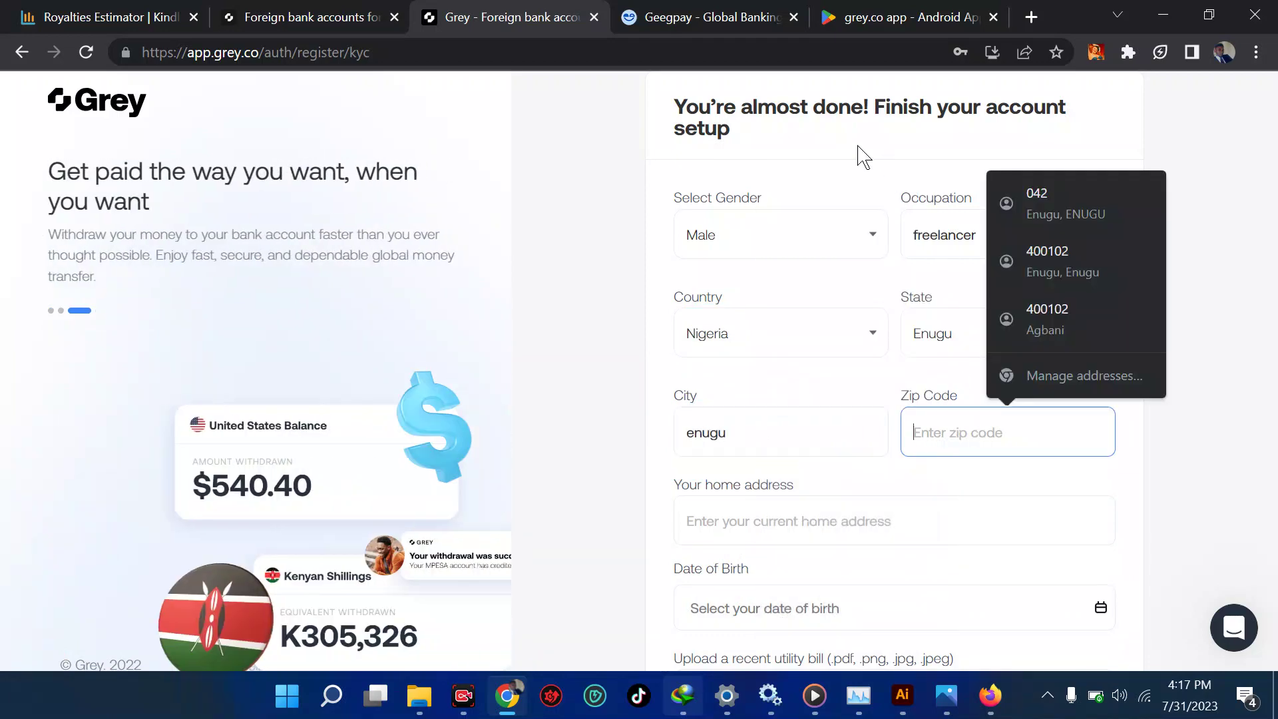
Step: Search Google for 'enugu zip code', then return to the Grey setup form
click(852, 20)
text(en)
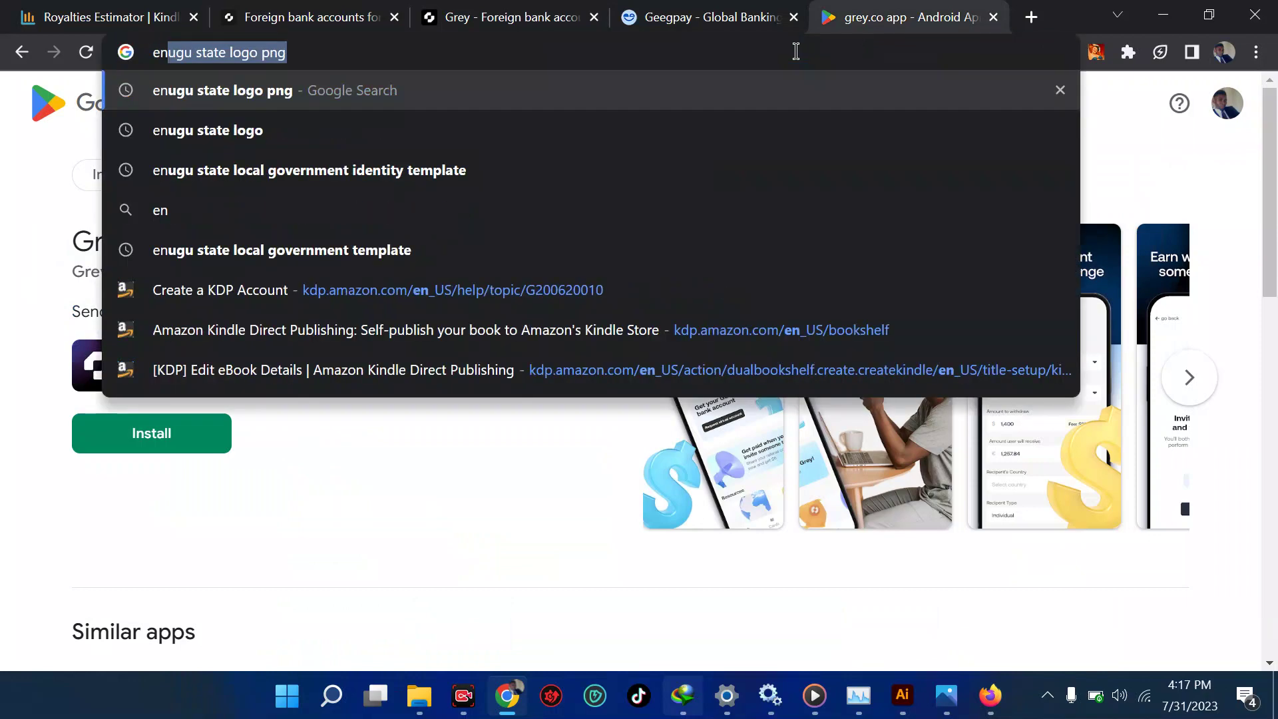
text(ugu zip code)
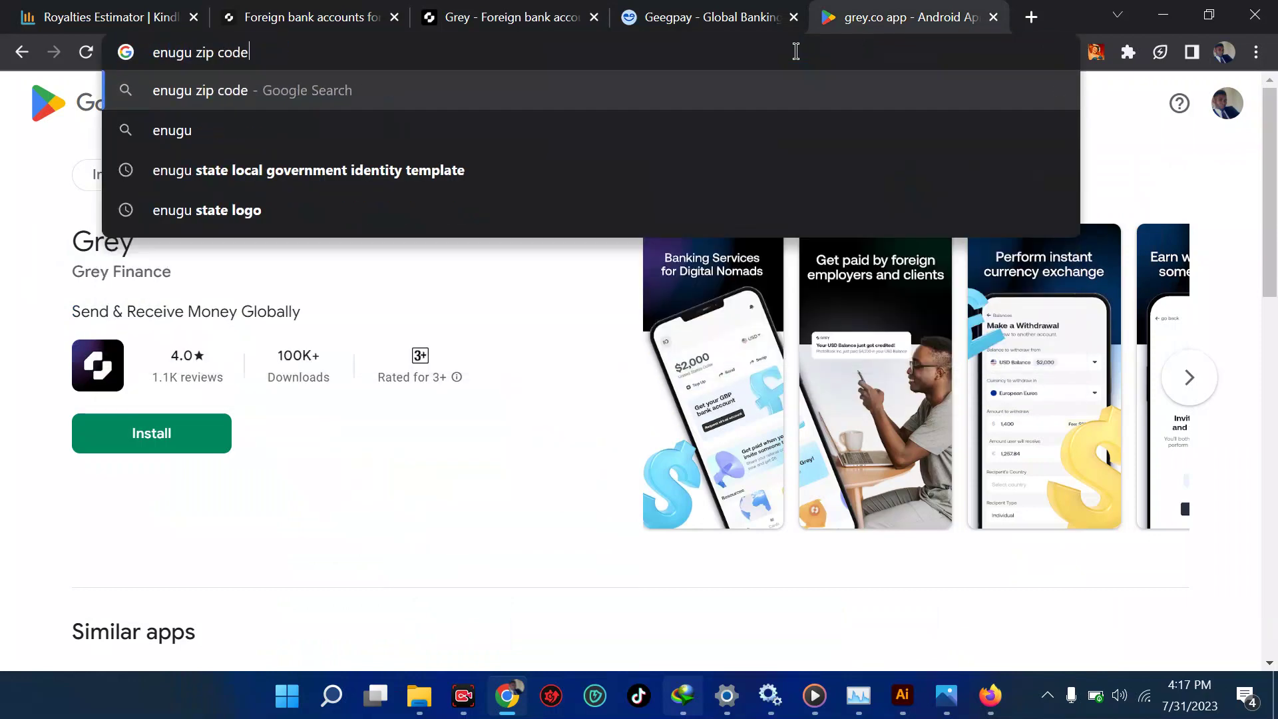
key(Return)
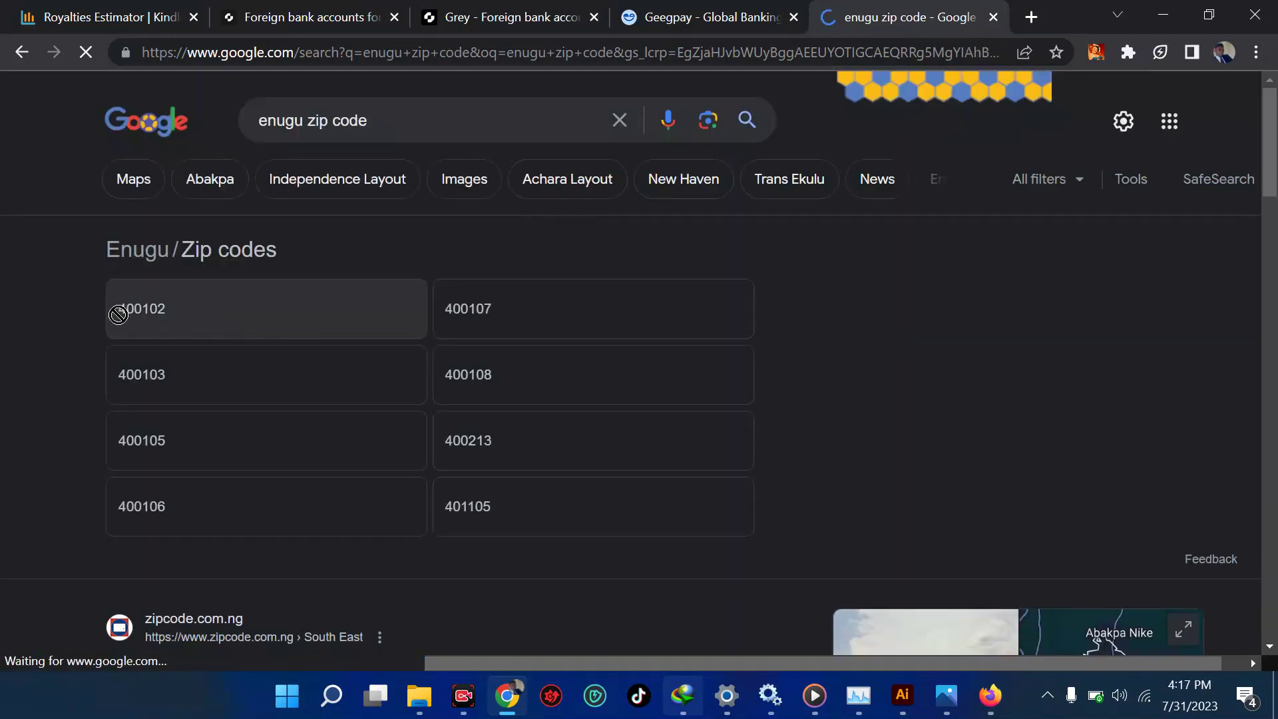
click(480, 11)
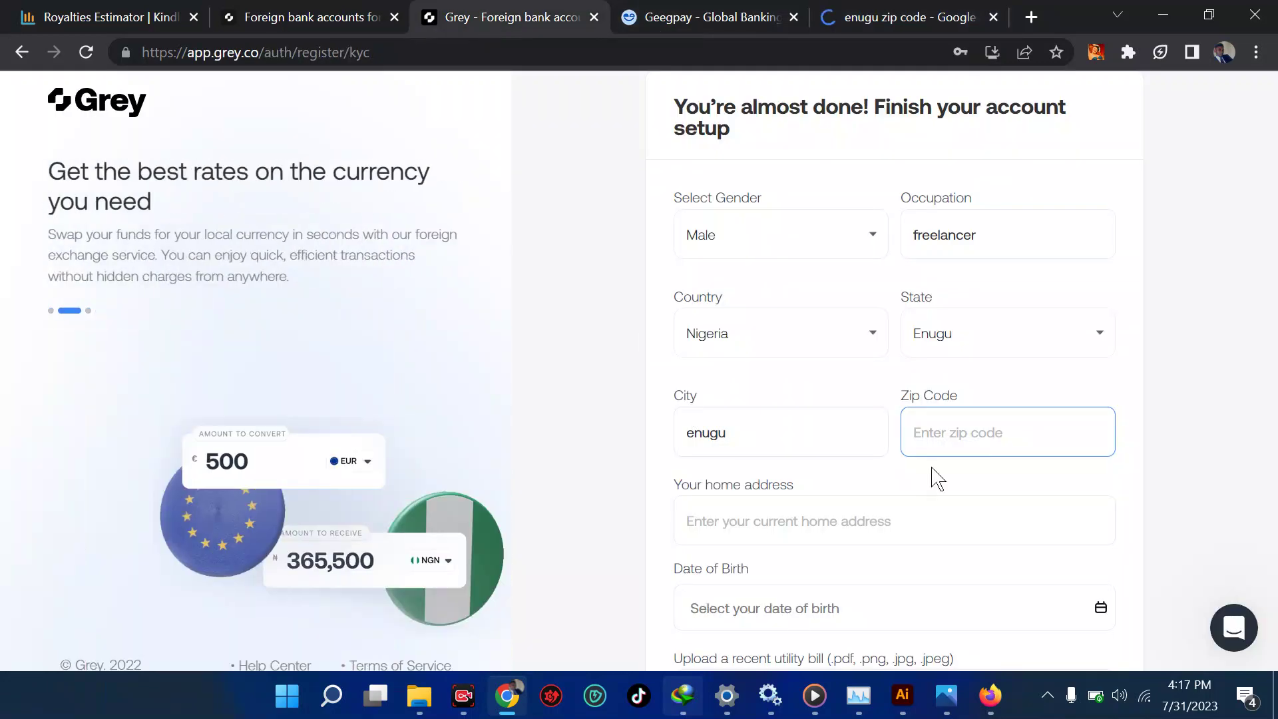
Step: Enter zip code 400102 and overwrite the autofilled home address with 'enugu'
text(400102)
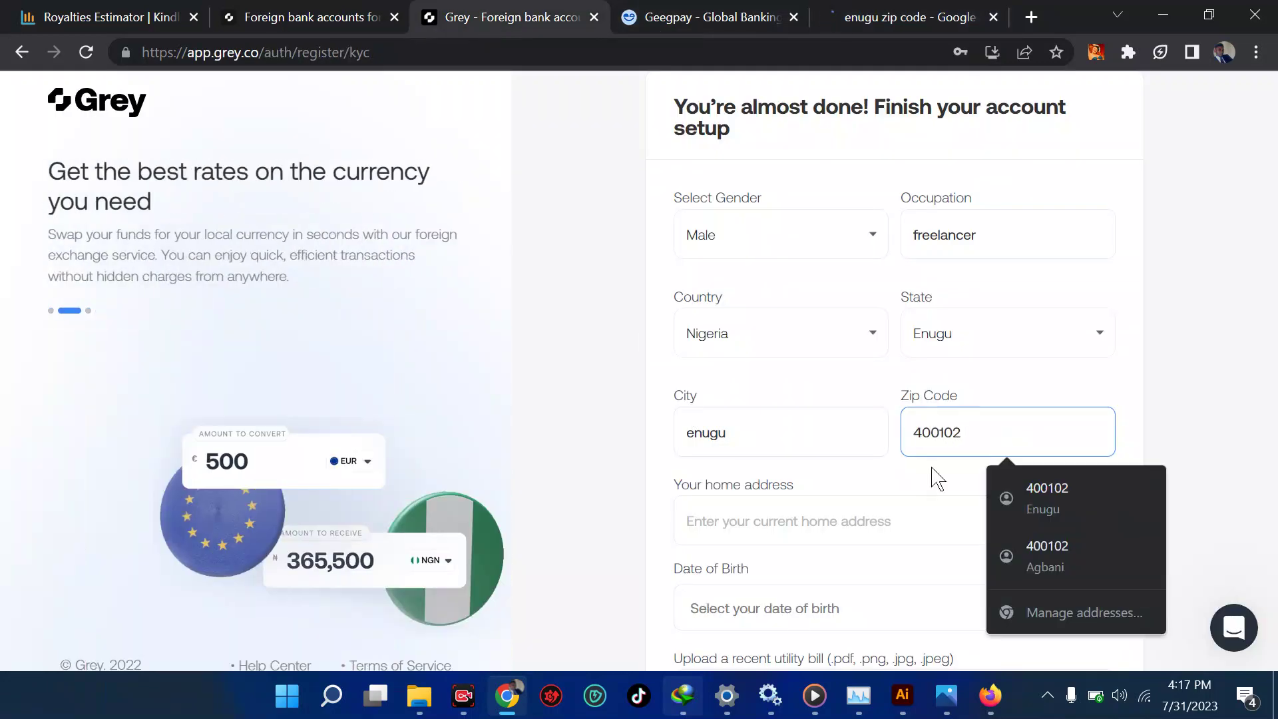
click(1036, 485)
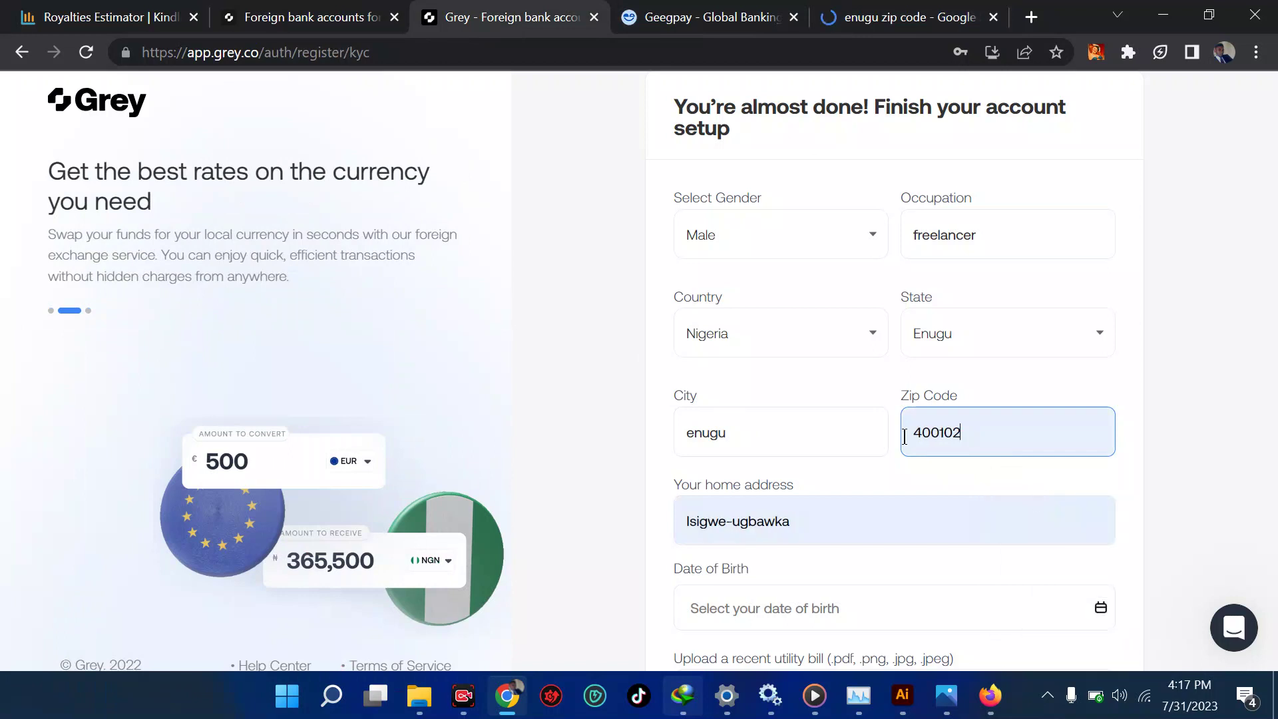
scroll(903, 437, down, 1)
click(827, 471)
drag(811, 470, 659, 479)
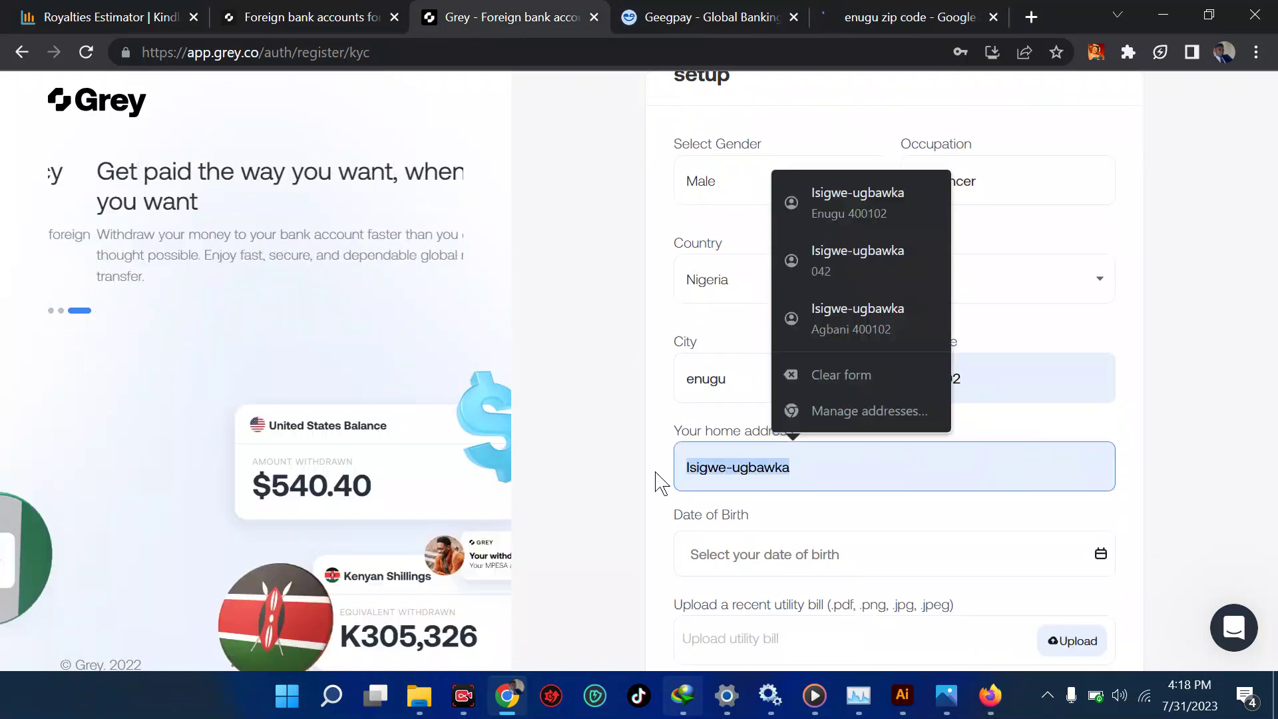
text(enugu)
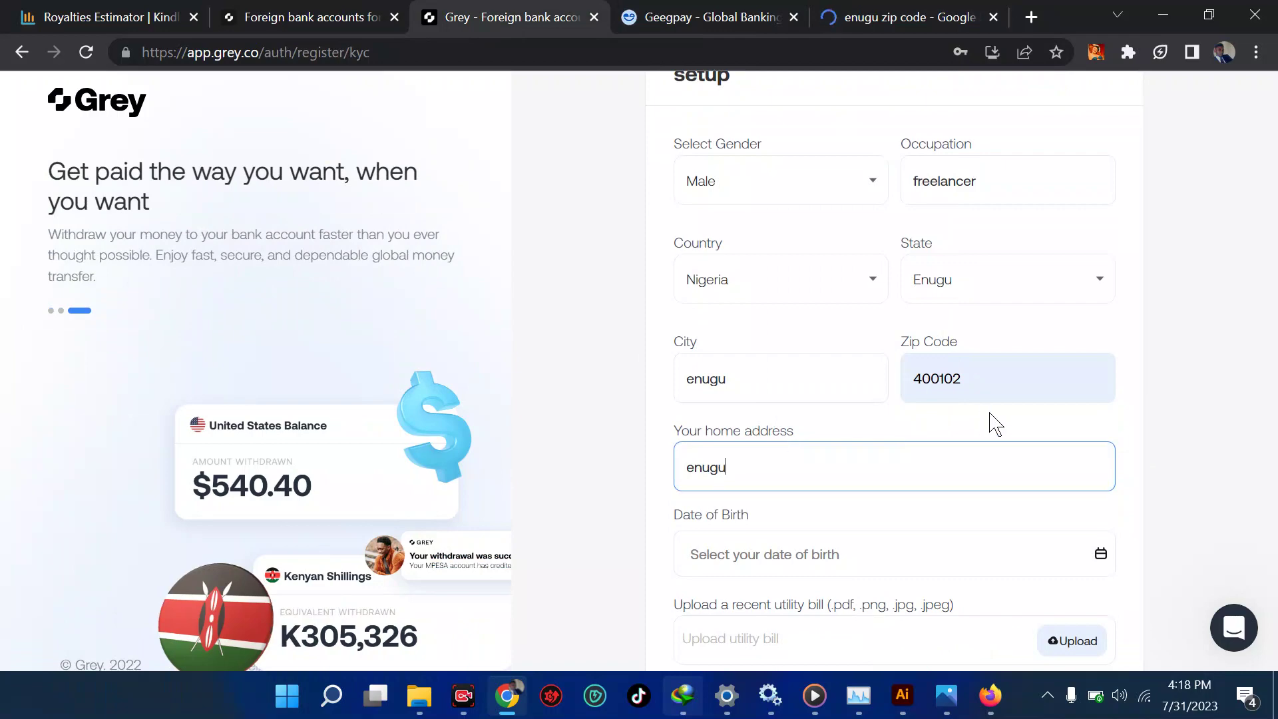
scroll(994, 423, down, 1)
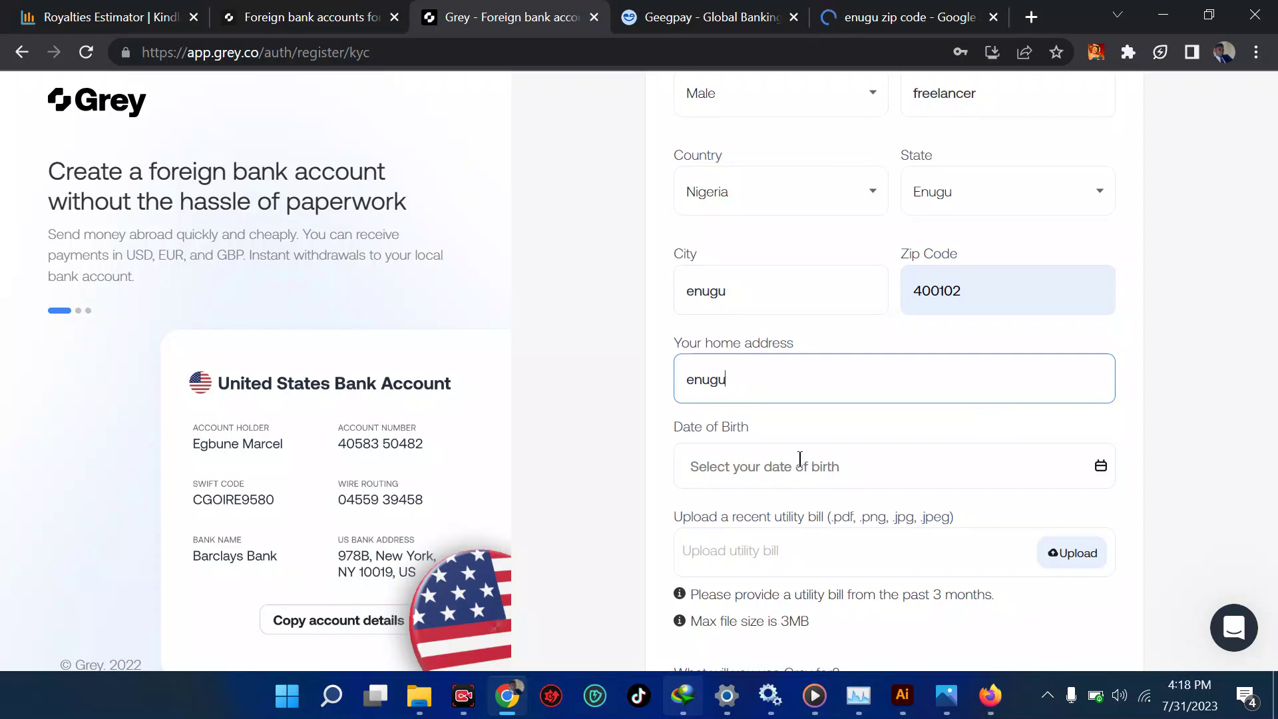
click(776, 464)
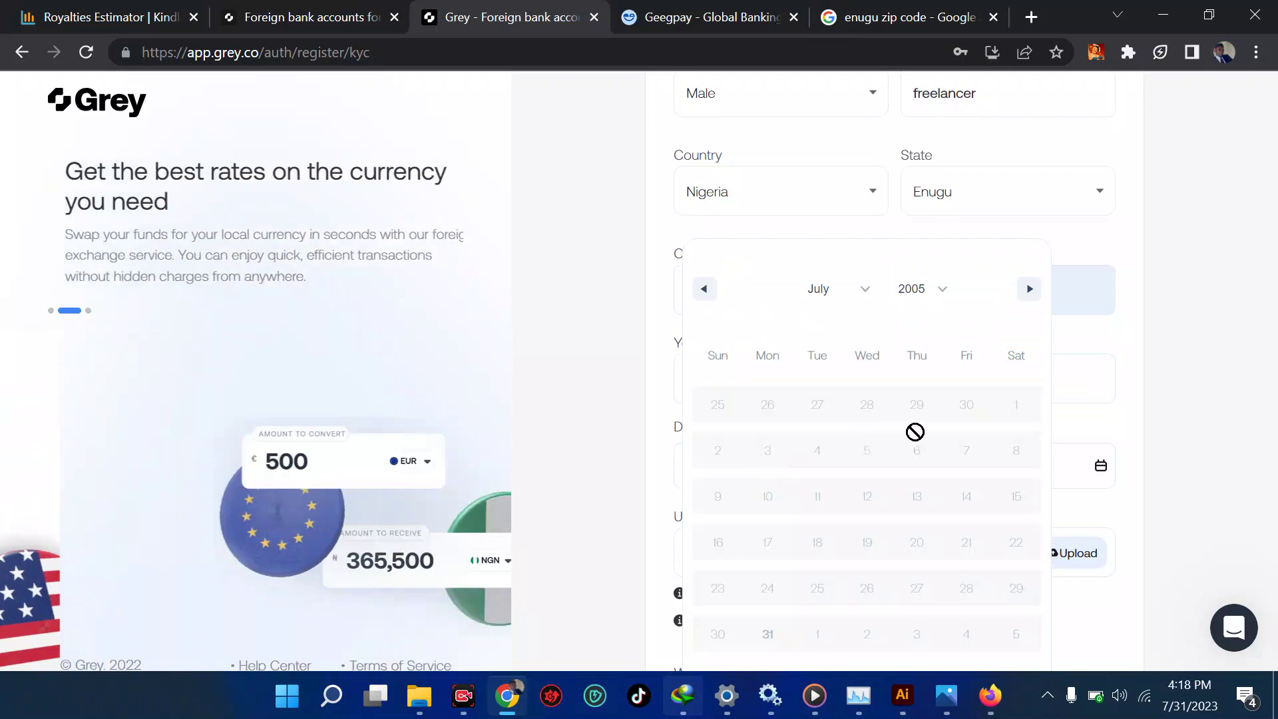
click(939, 300)
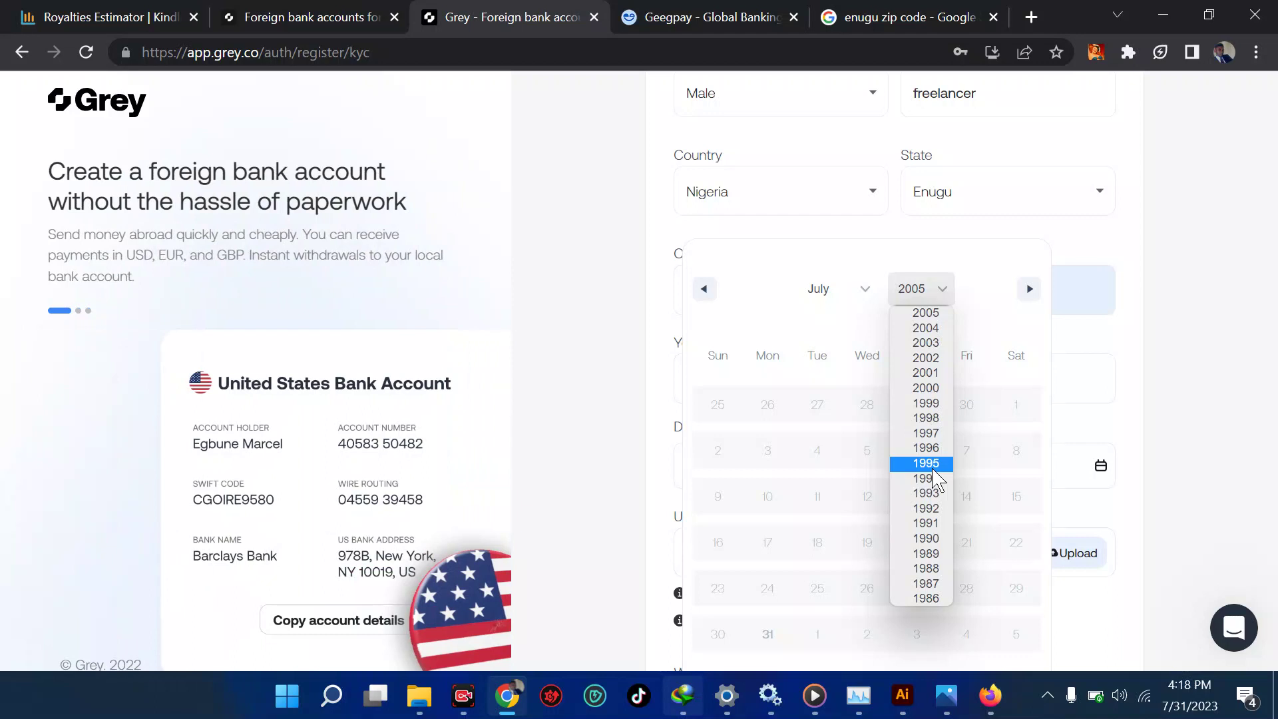
click(933, 470)
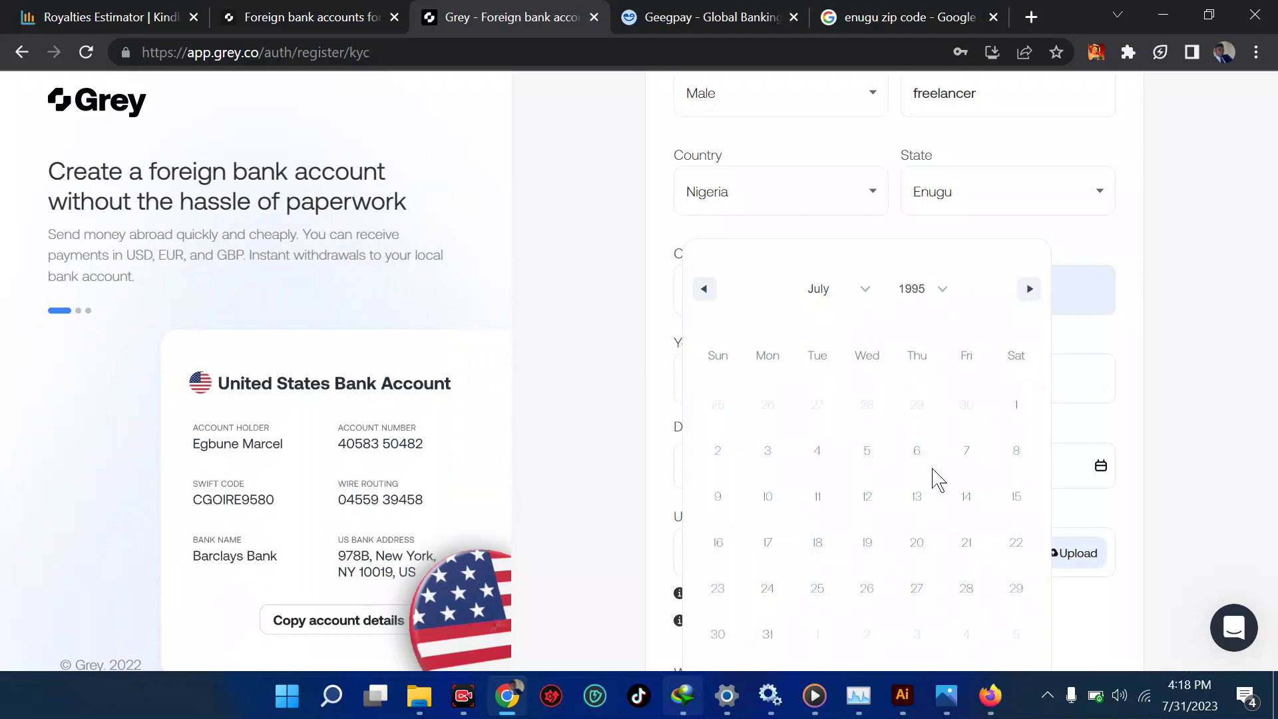
click(854, 300)
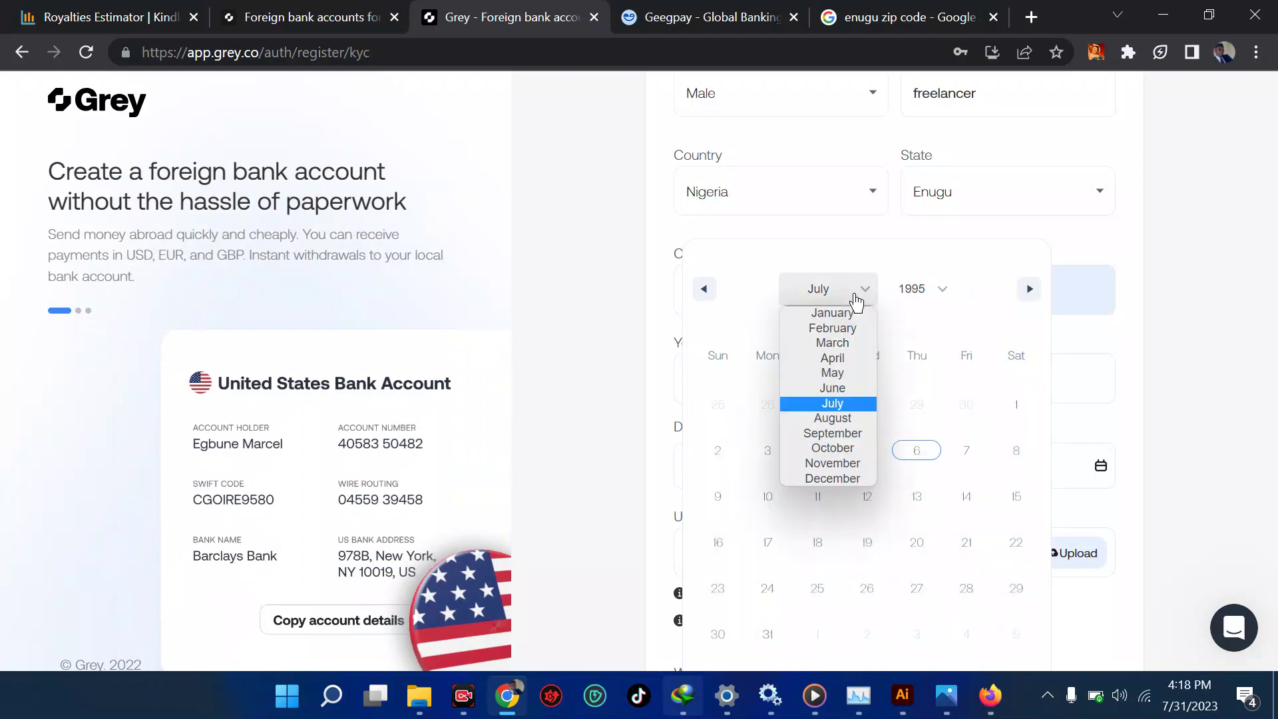
click(833, 418)
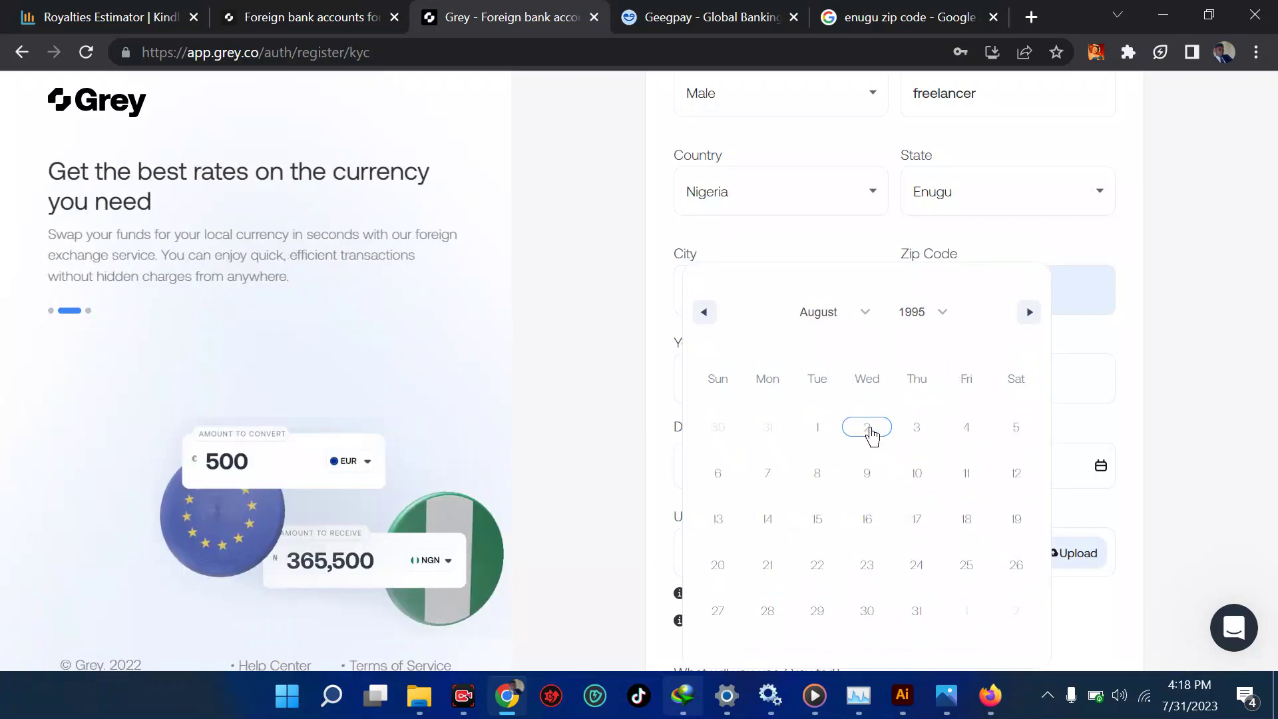
click(876, 433)
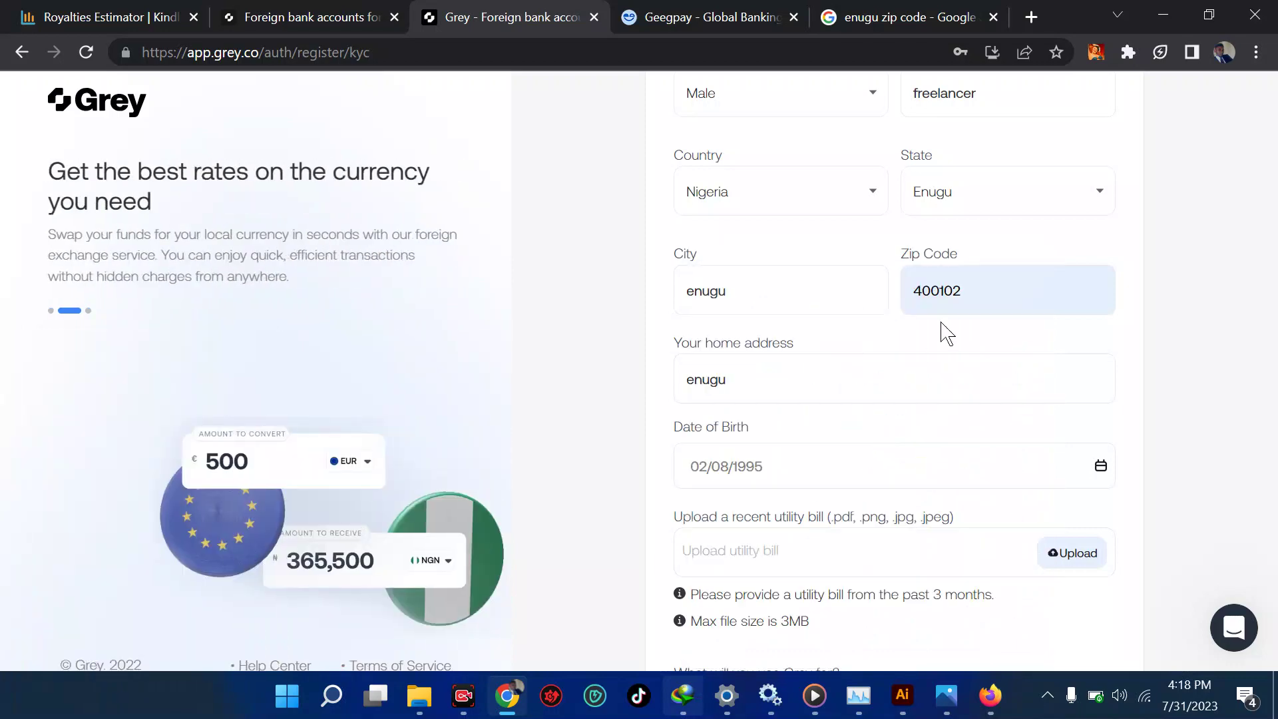
Step: Scroll down the form, then go back to the Google results for Enugu zip codes
scroll(941, 331, down, 1)
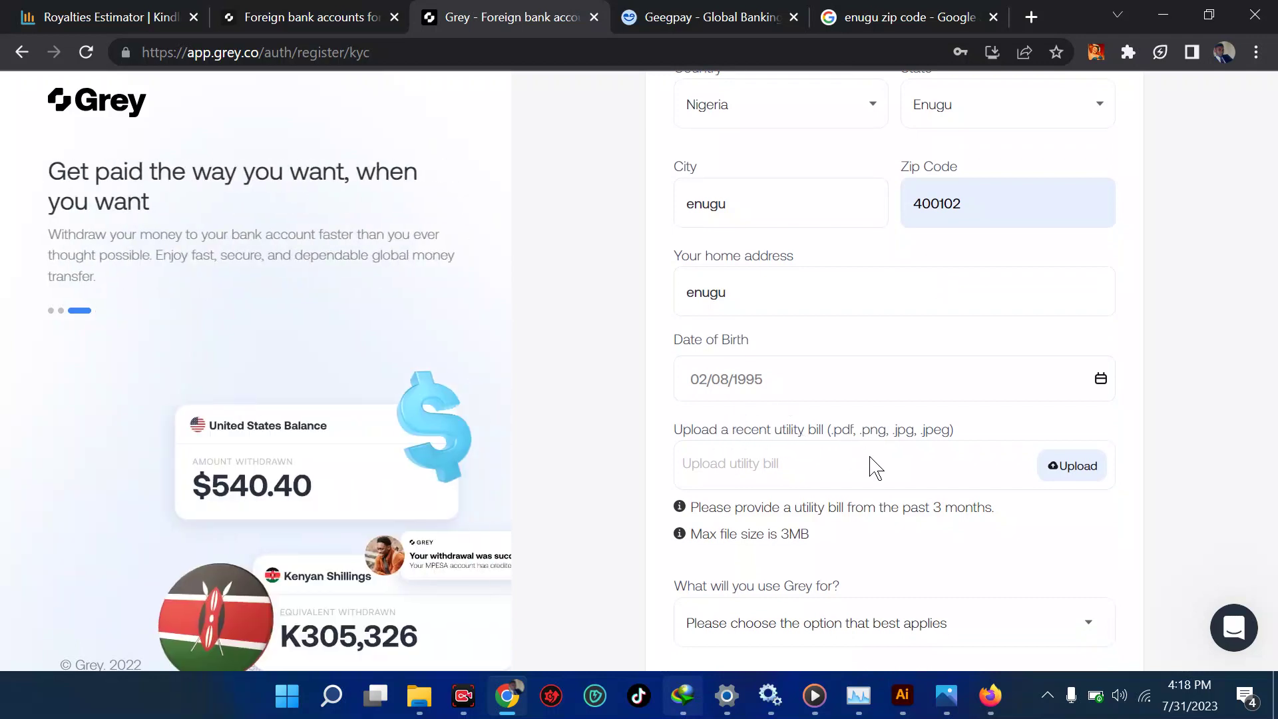
scroll(875, 466, down, 1)
scroll(875, 466, down, 1)
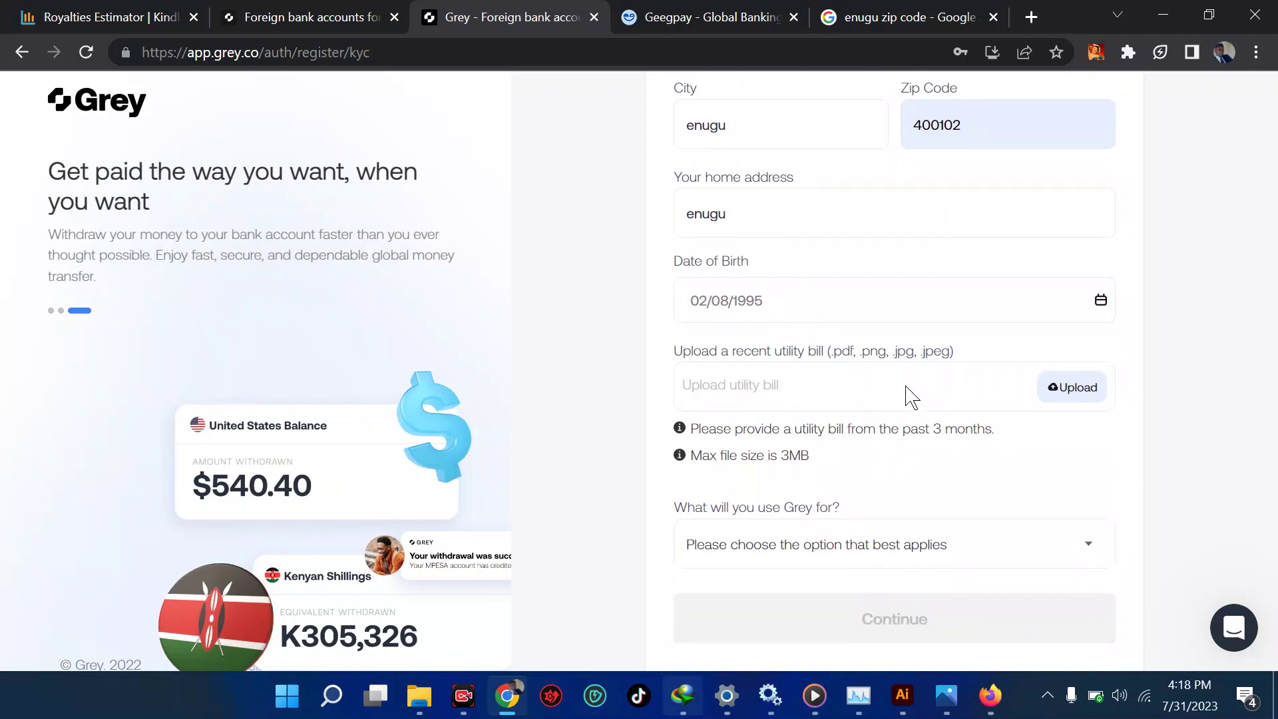
click(888, 15)
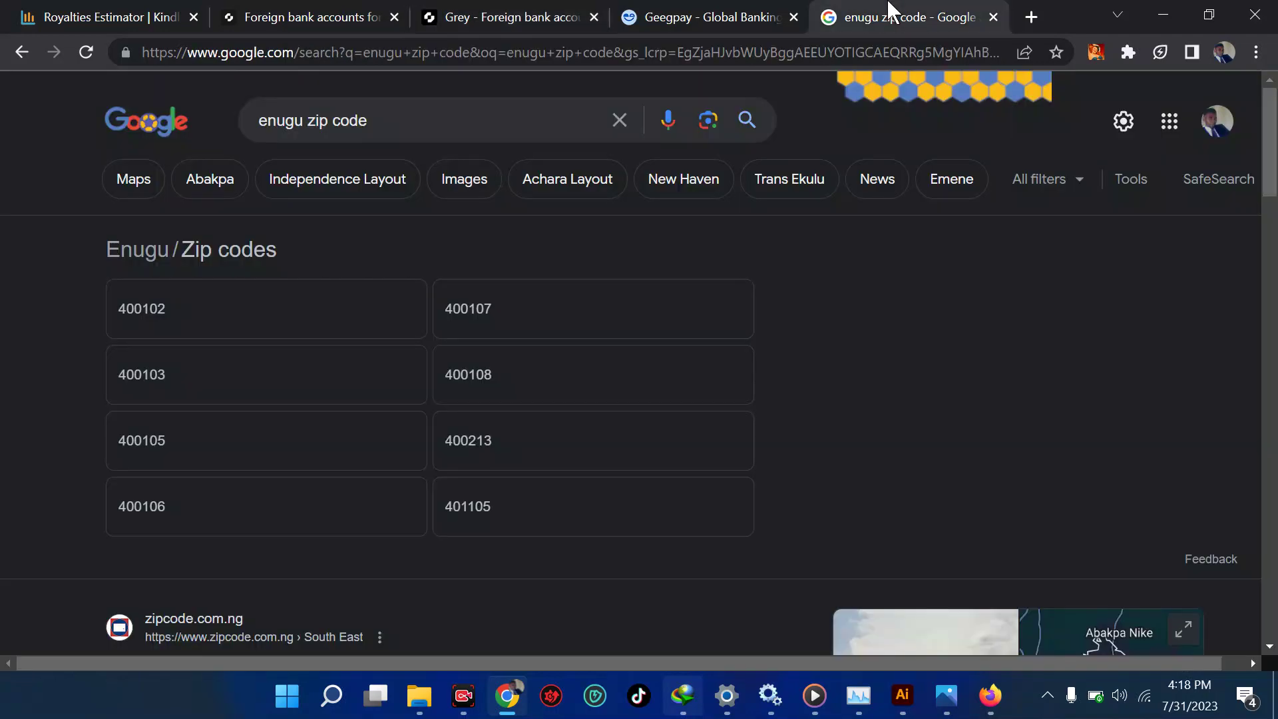
Step: Search Google for 'utility bill in nigeria' and switch to image results
click(810, 53)
text(utilt)
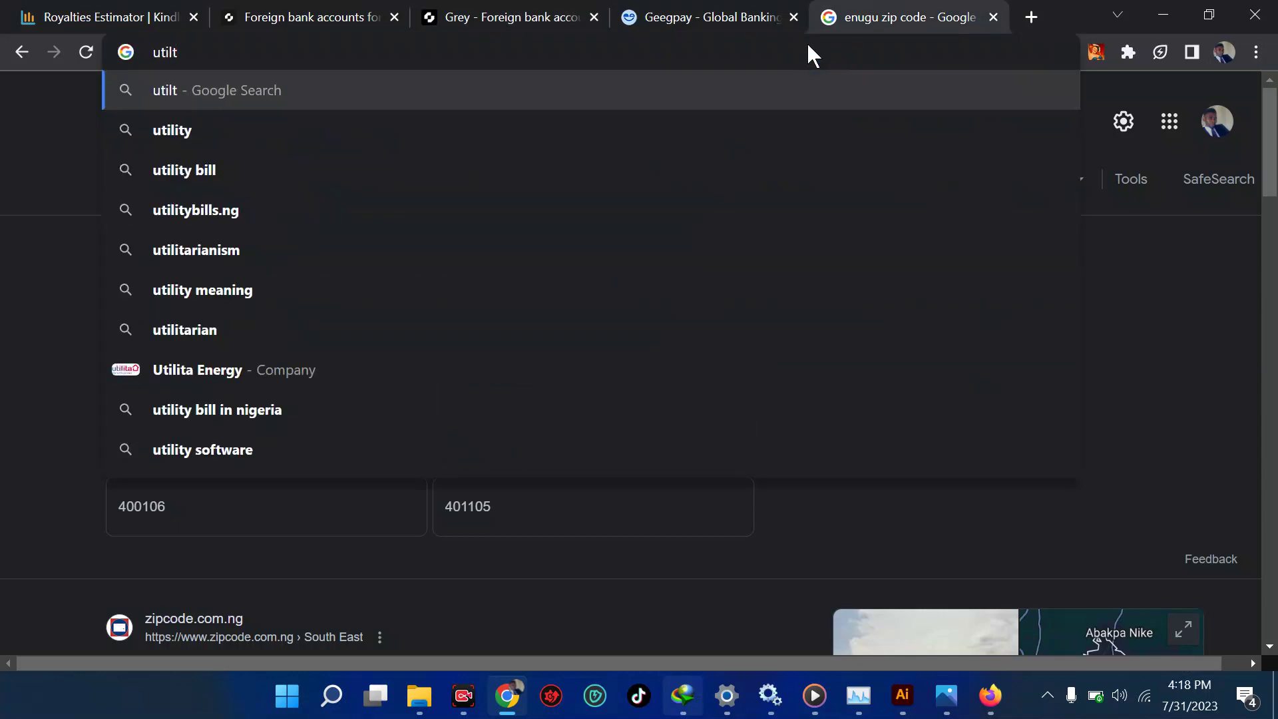
key(BackSpace)
text(it)
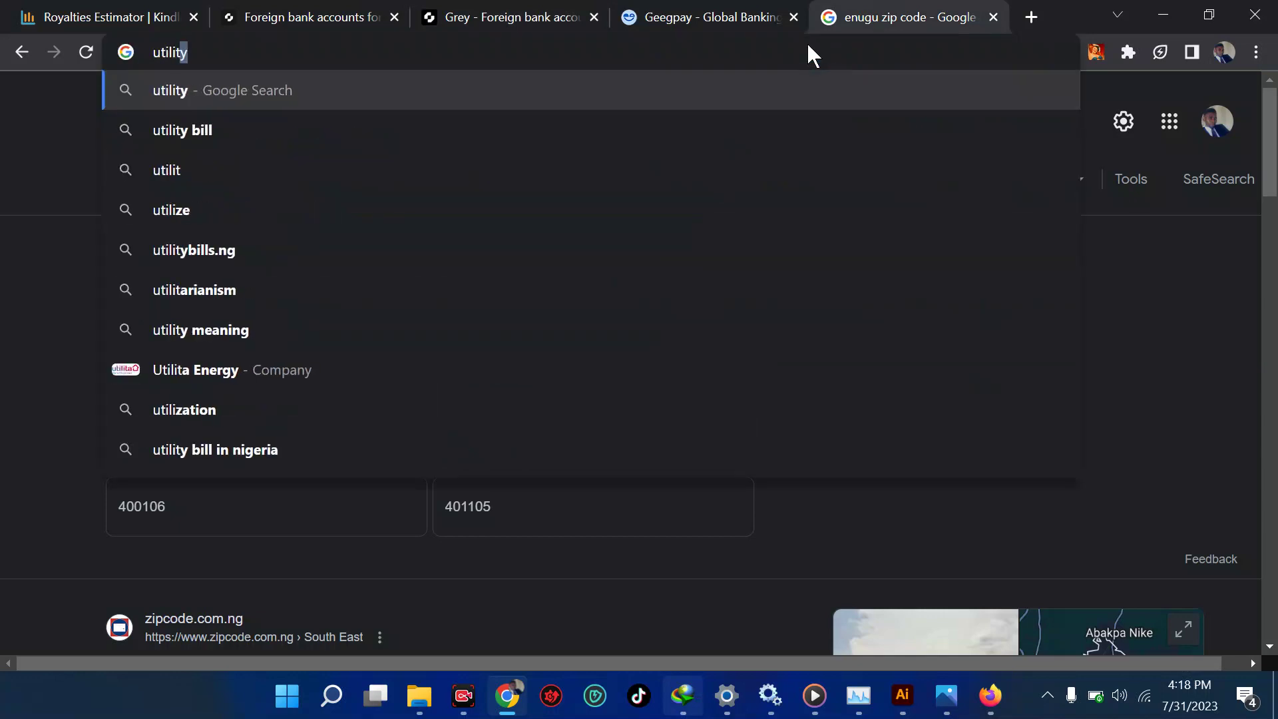
text(y bill in )
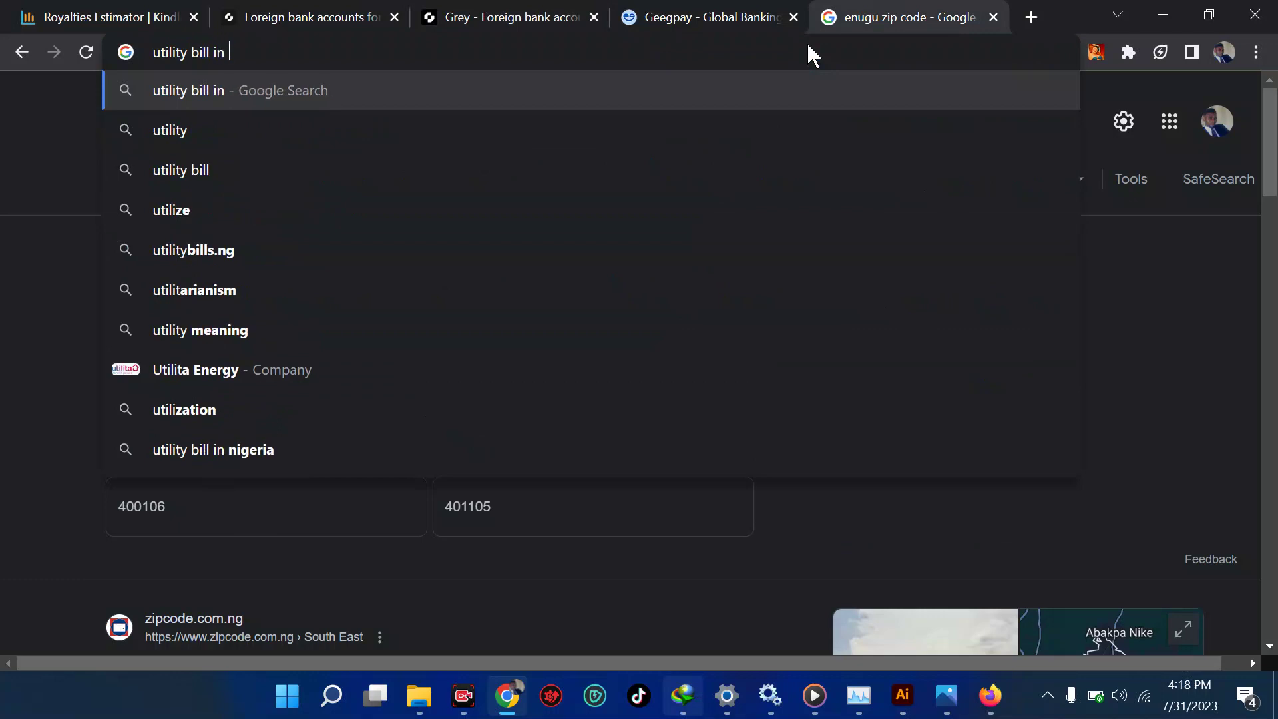
text(nigeria)
key(Return)
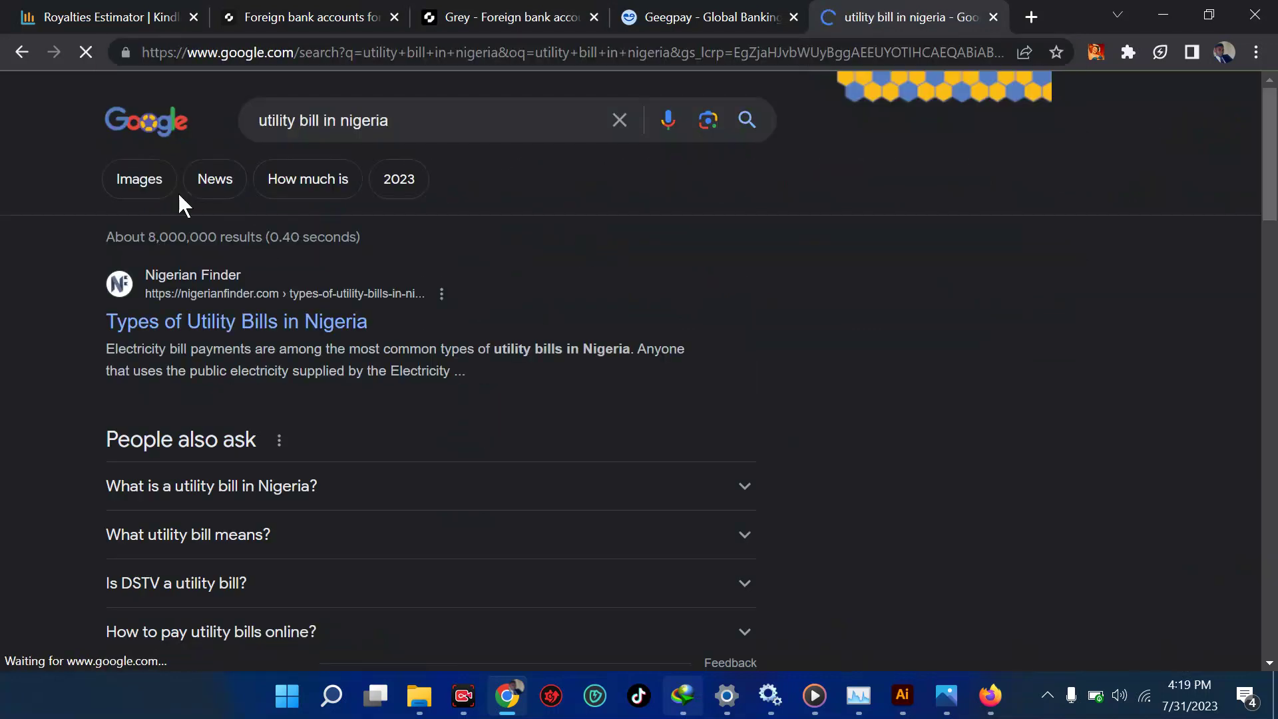
click(157, 189)
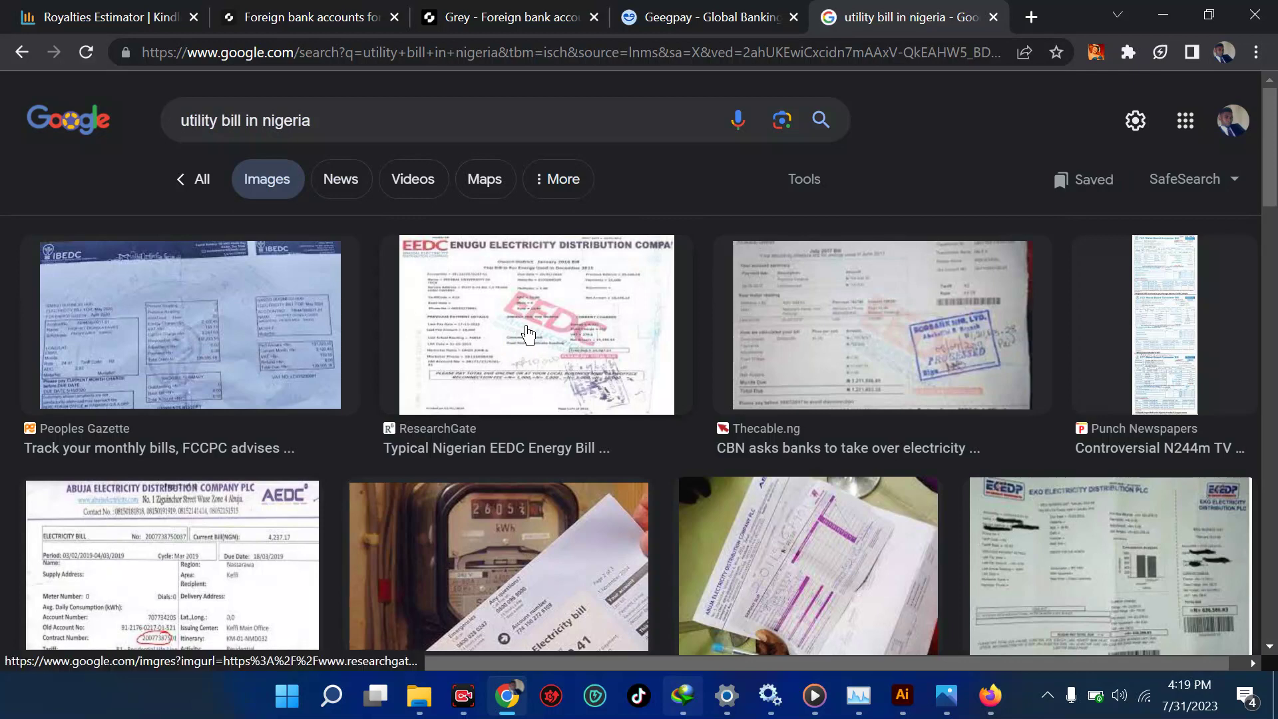
Step: Preview the Typical Nigerian EEDC Energy Bill image and save it as download.jfif in Downloads
click(528, 334)
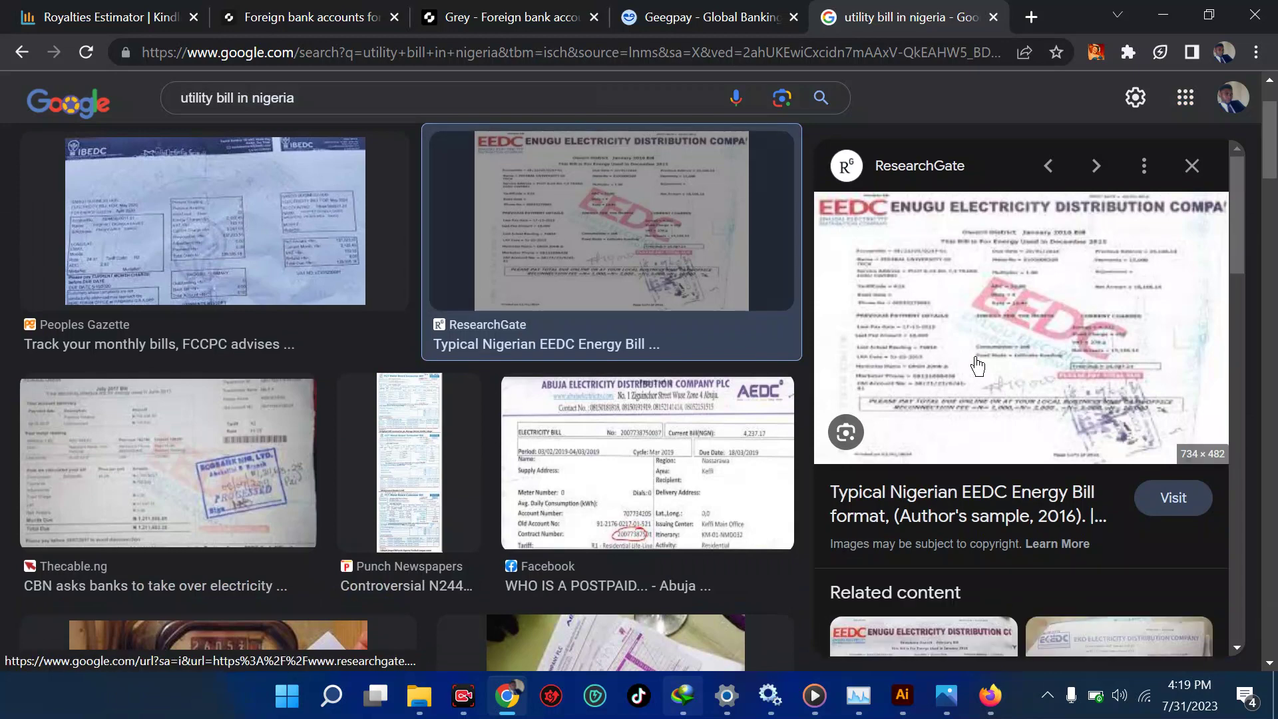
right_click(976, 357)
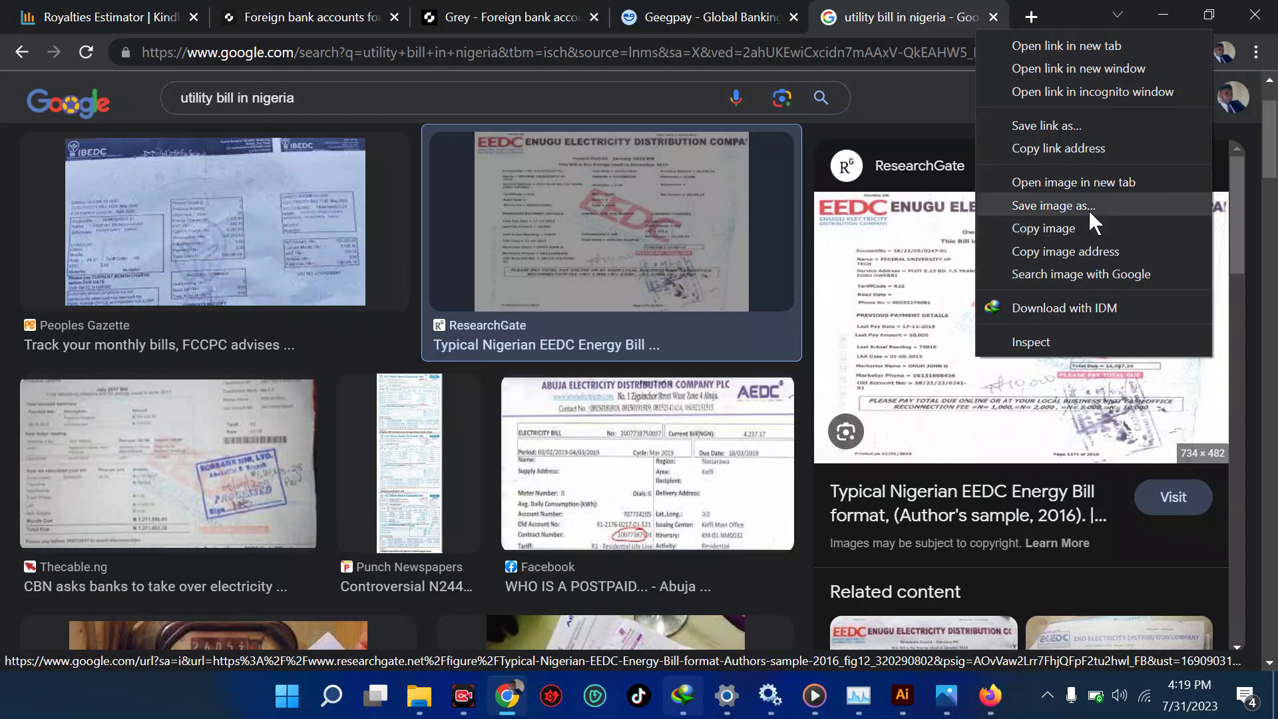
click(1089, 226)
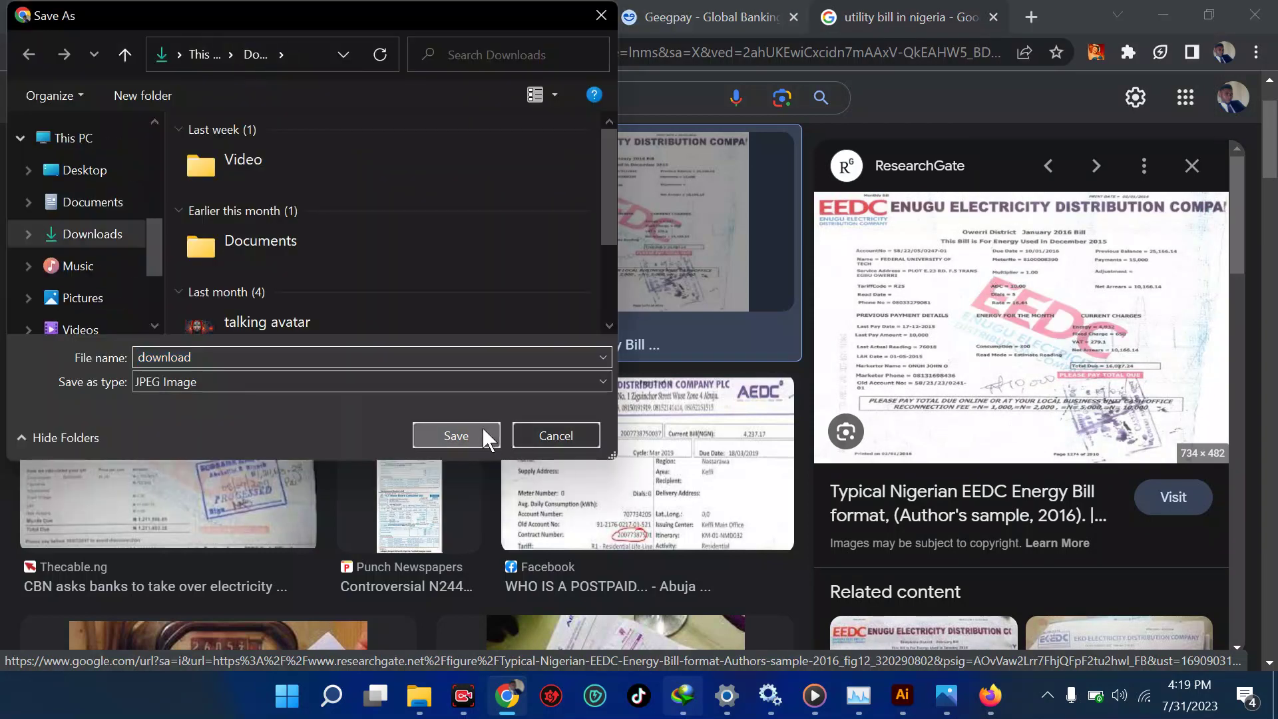
click(484, 431)
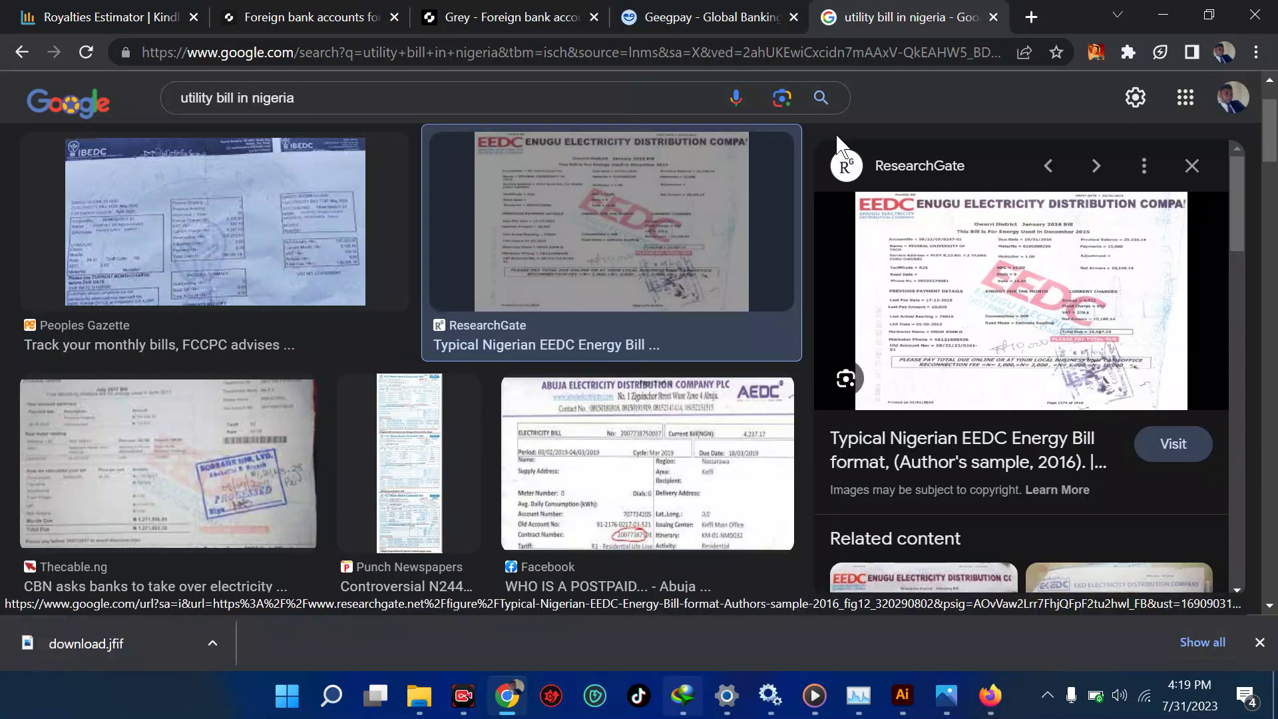
Step: Upload download.jfif as the utility bill and show the 'What will you use Grey for?' choices
click(589, 13)
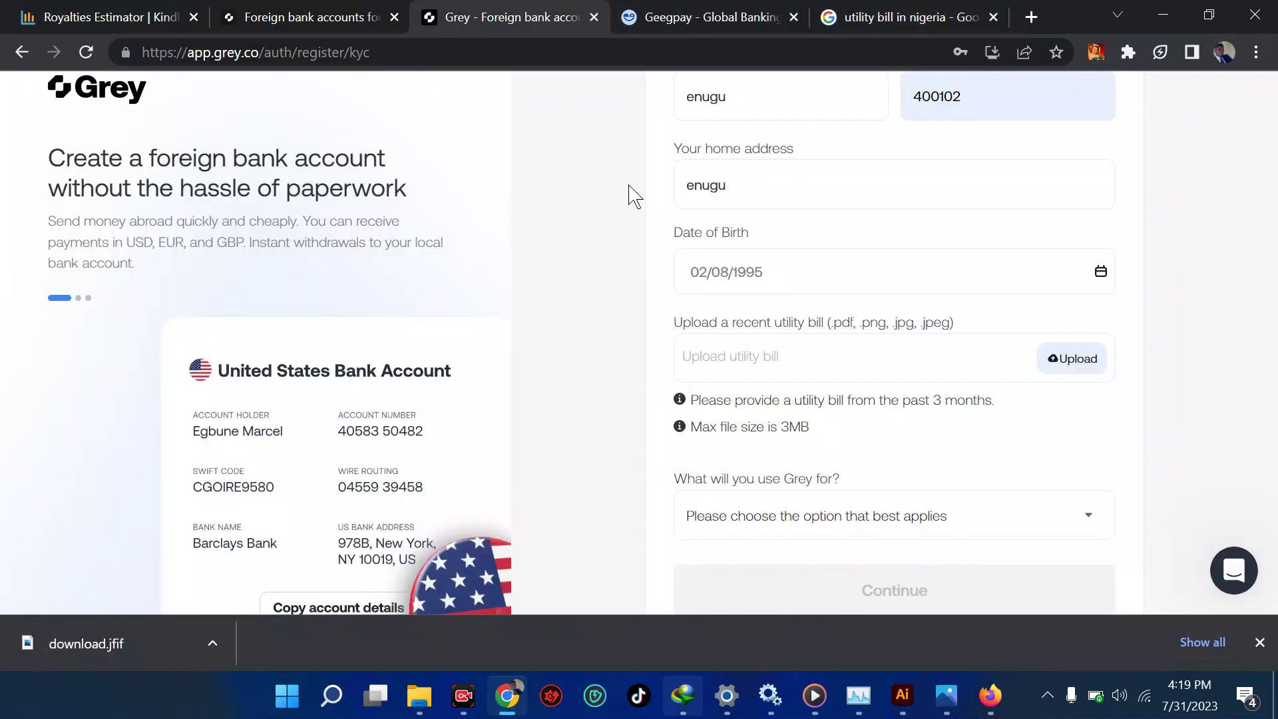
click(1087, 367)
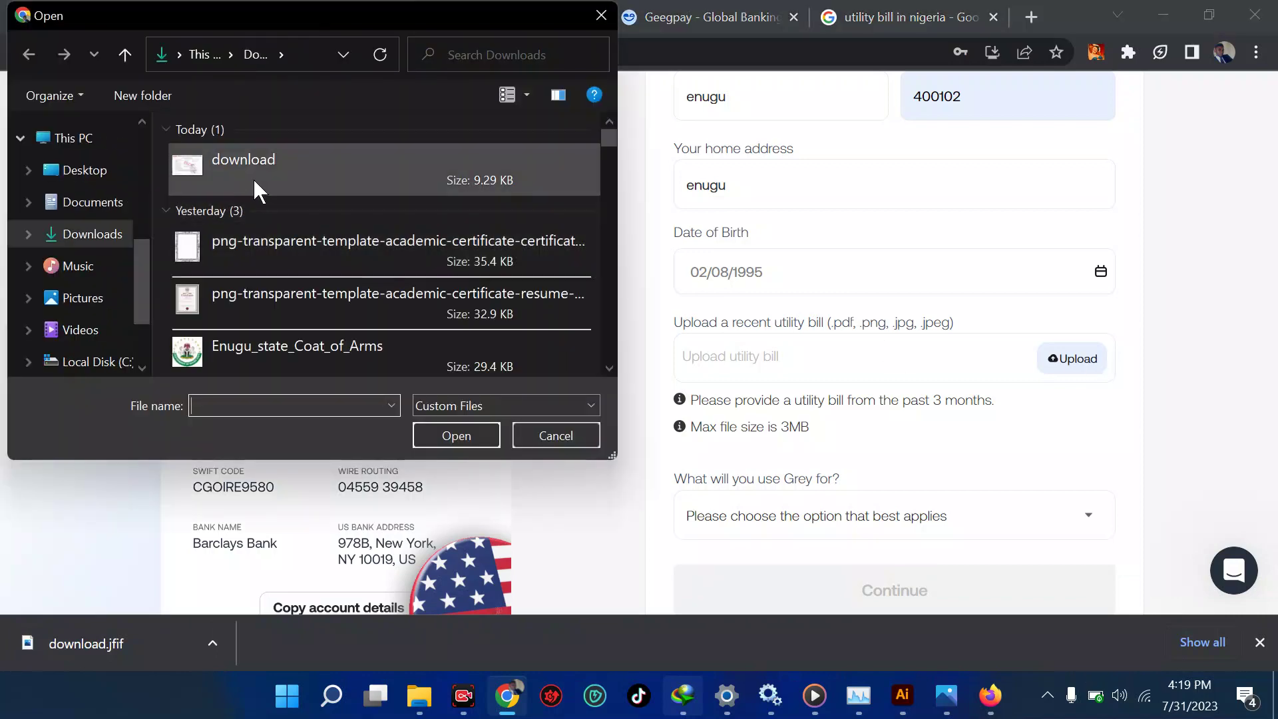
double_click(253, 177)
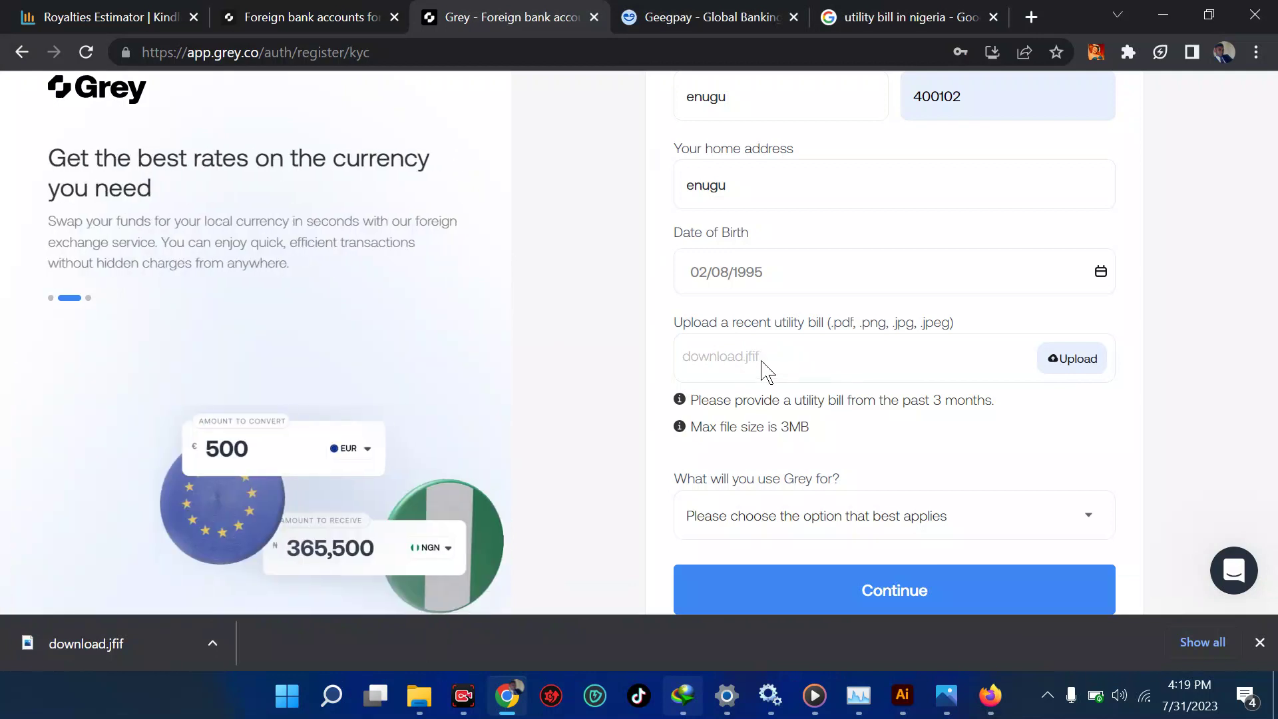
scroll(825, 390, down, 1)
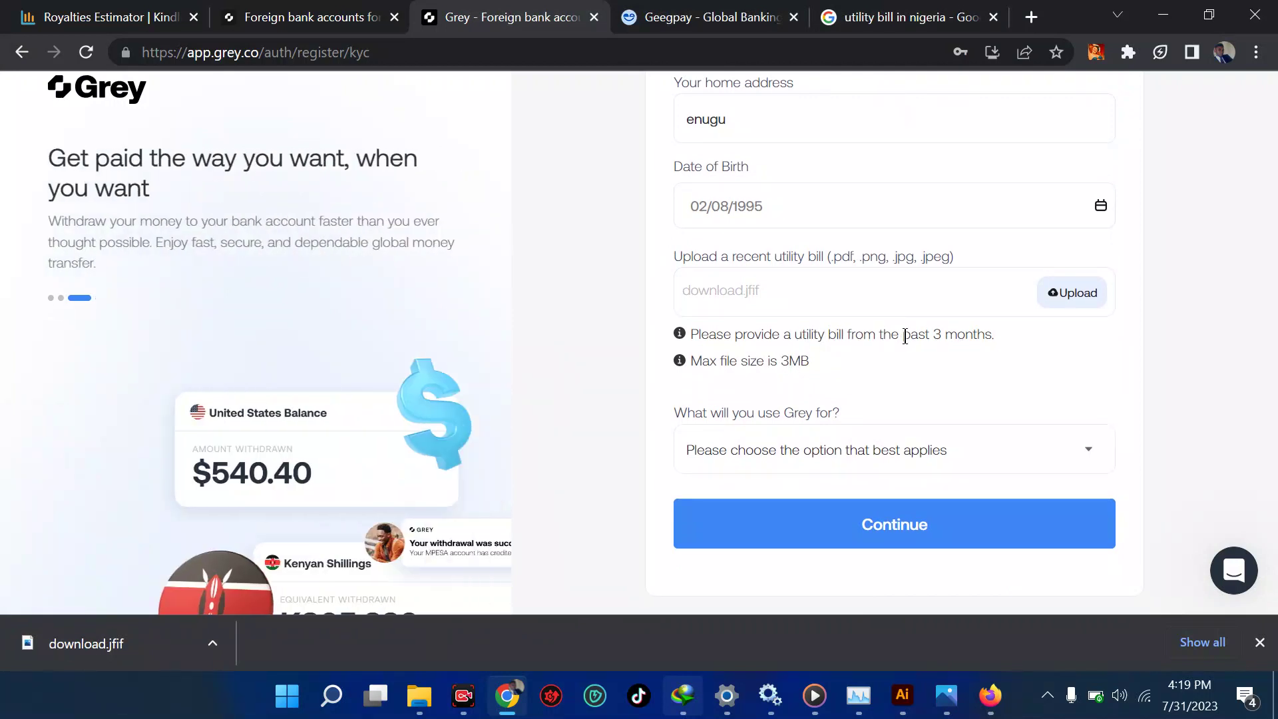
scroll(905, 336, down, 1)
click(1036, 434)
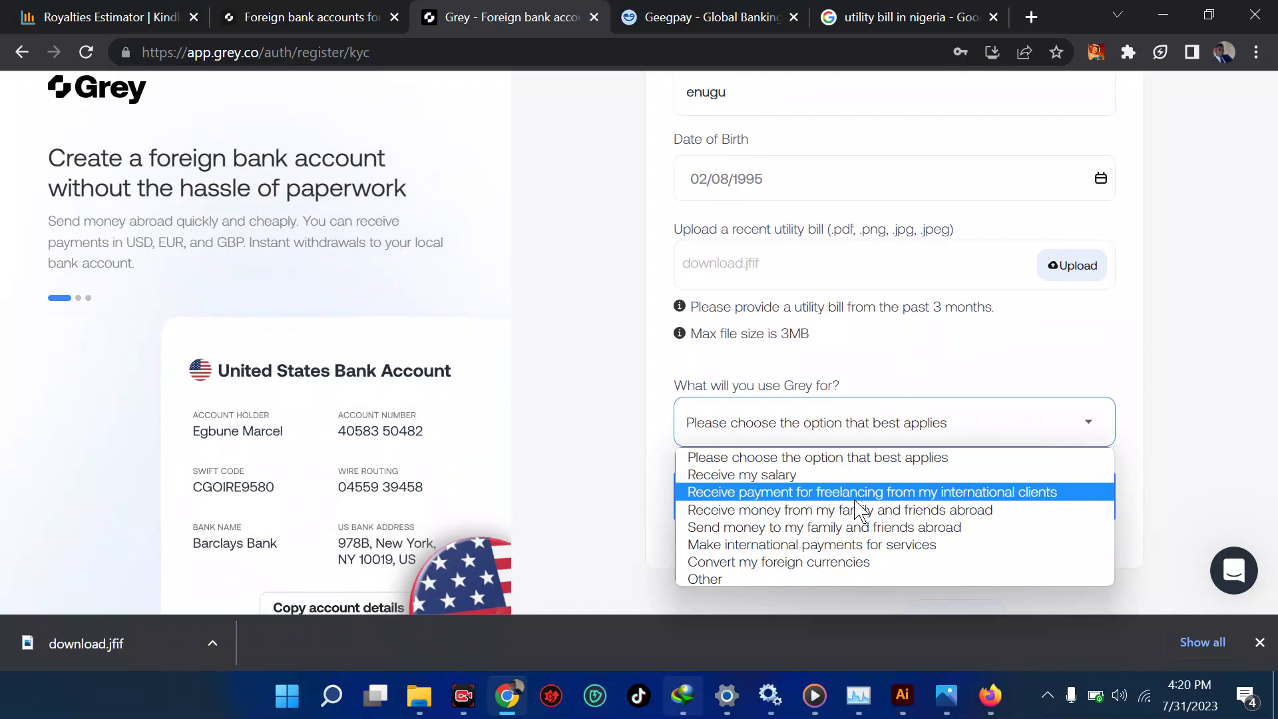
Step: Choose receiving freelance payments from international clients, continue, and decline Chrome's address save
click(861, 492)
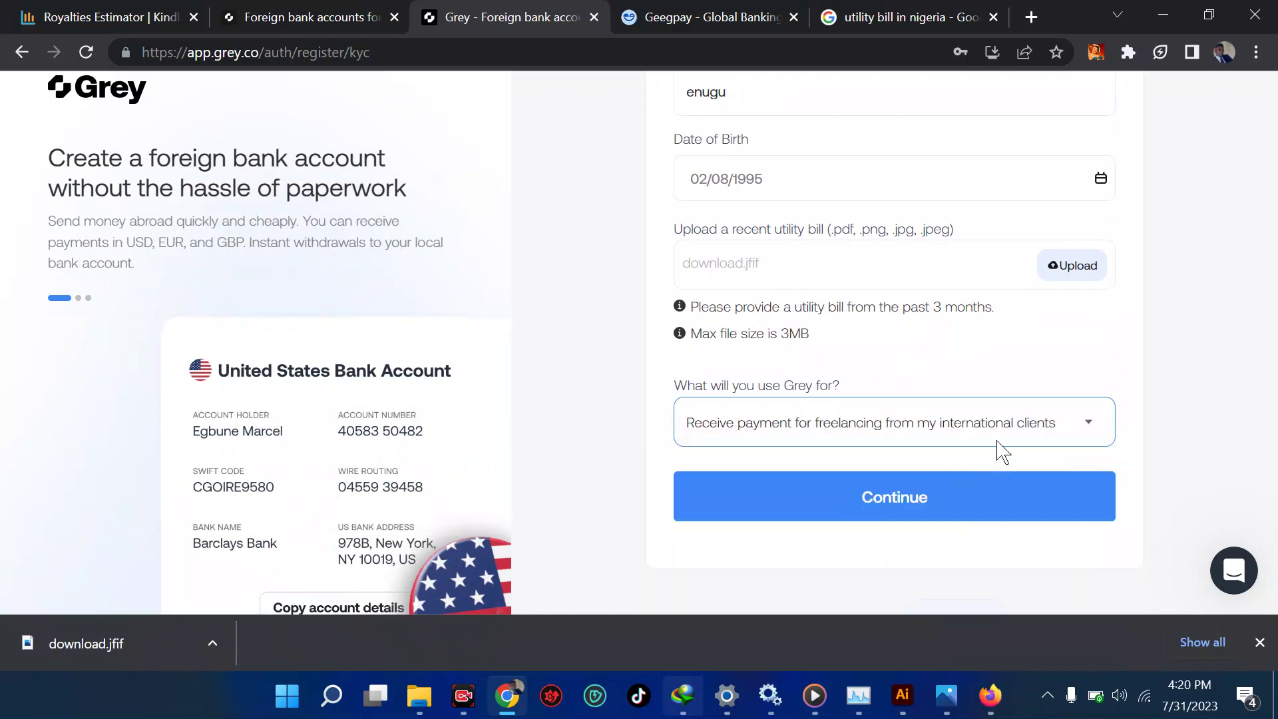
click(880, 500)
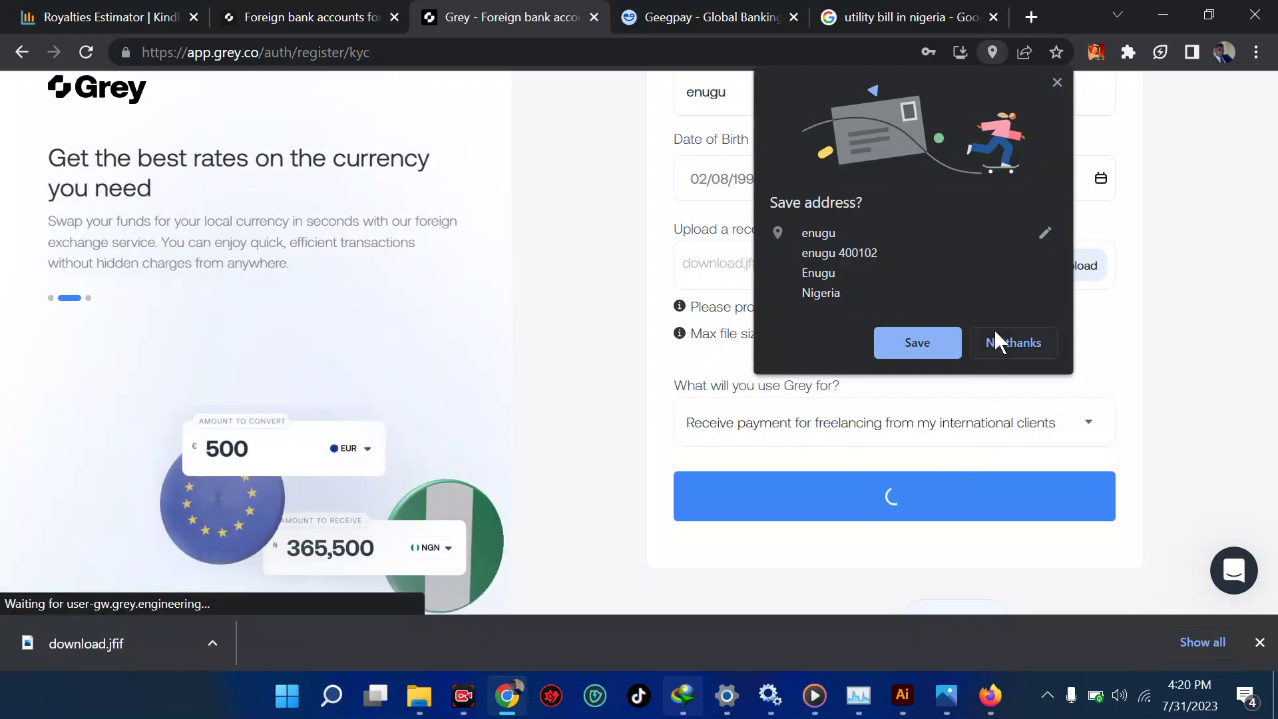
click(989, 344)
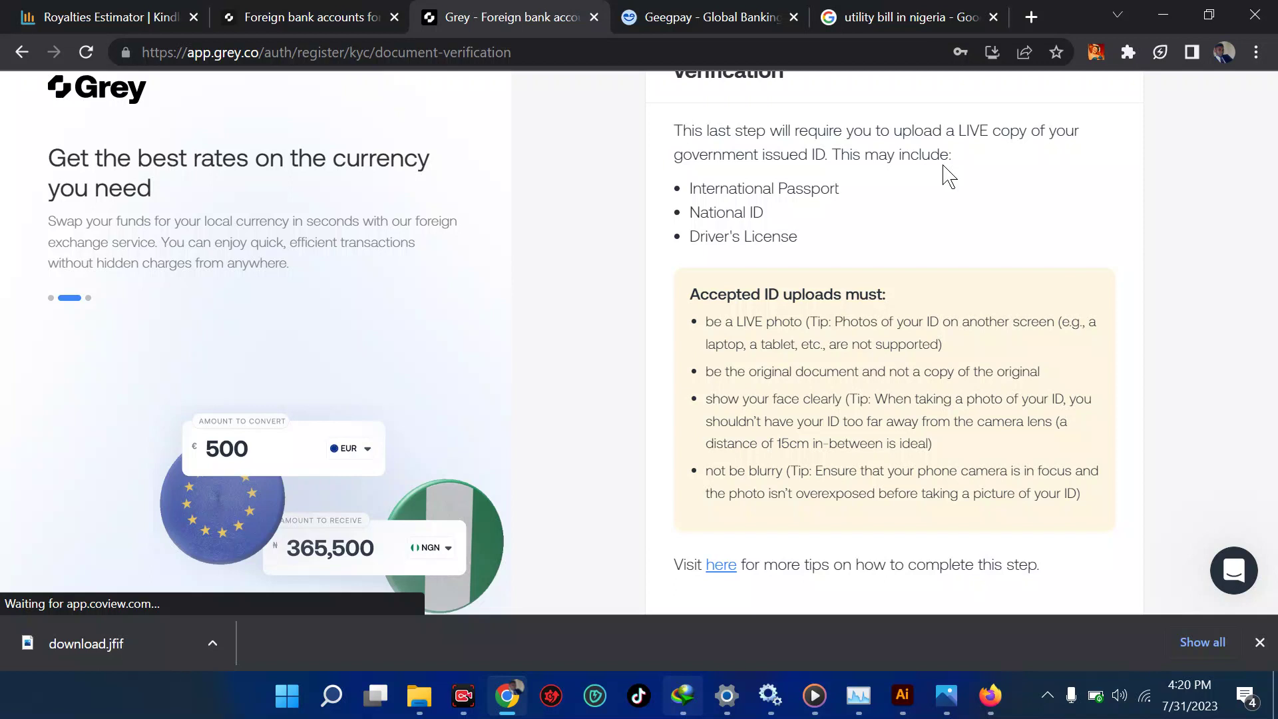
Step: Highlight International Passport, National ID and Driver's License in the accepted ID list
drag(853, 192, 811, 191)
click(797, 230)
double_click(757, 211)
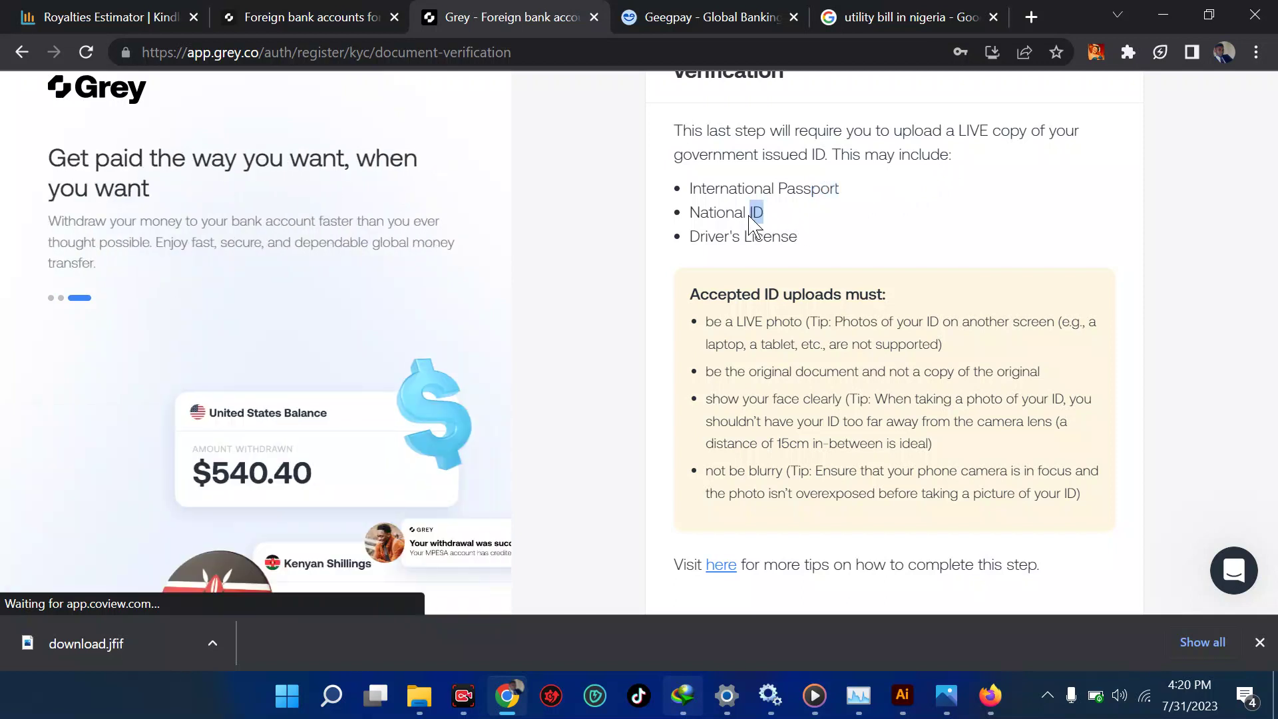
click(801, 250)
drag(799, 238, 771, 238)
Step: Run a Google search for 'national id' from the utility bill results tab
click(869, 16)
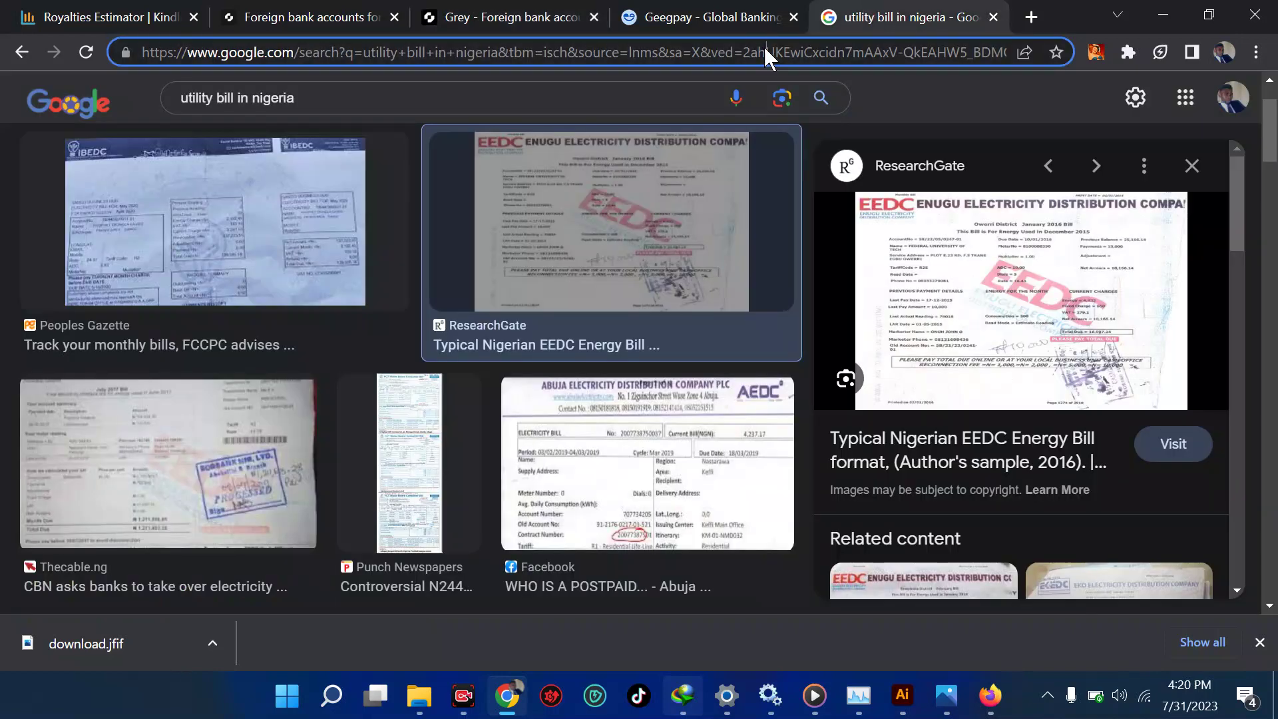
click(764, 46)
text(national id)
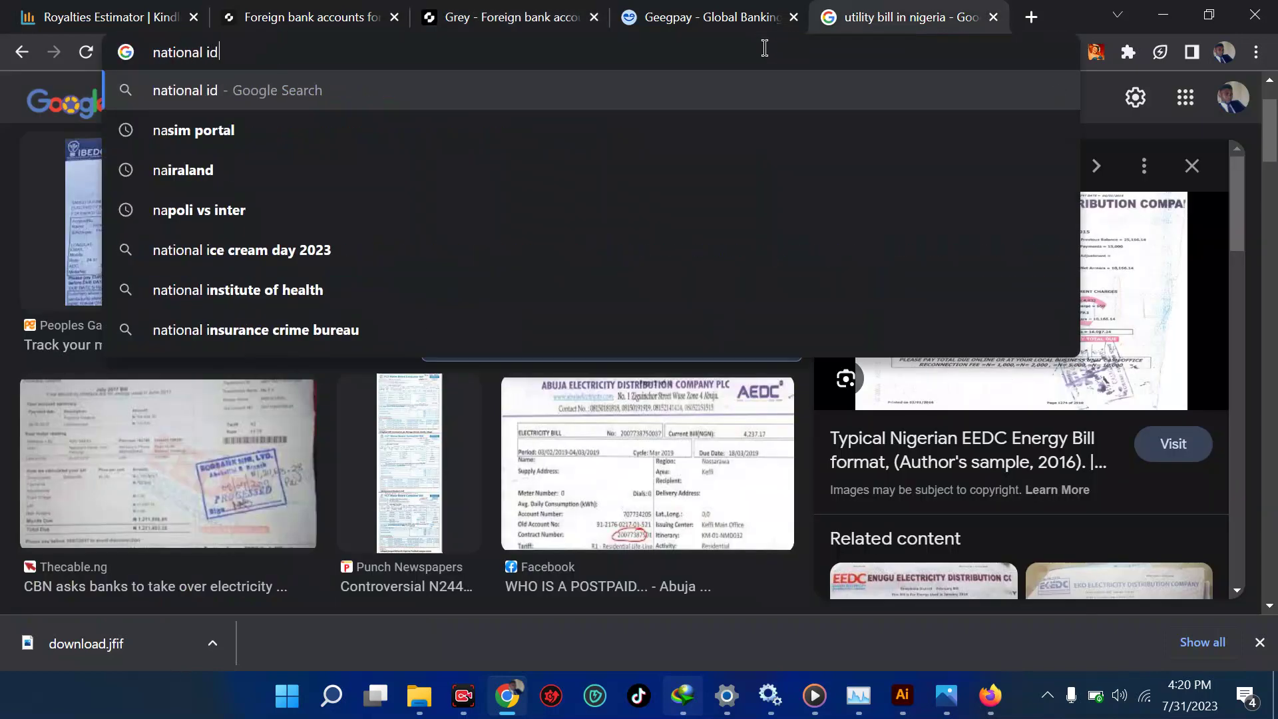
key(Return)
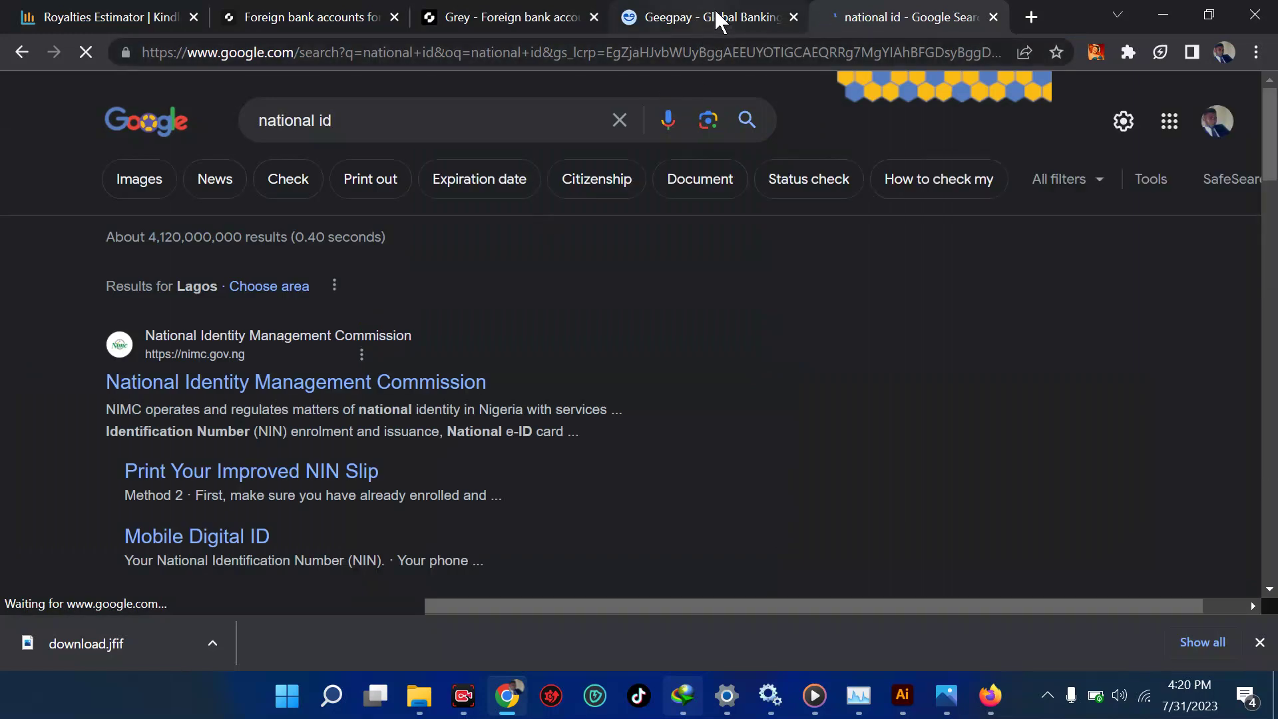
Step: Review the accepted ID types, then choose 'Continue later' to reach the Grey dashboard
click(522, 17)
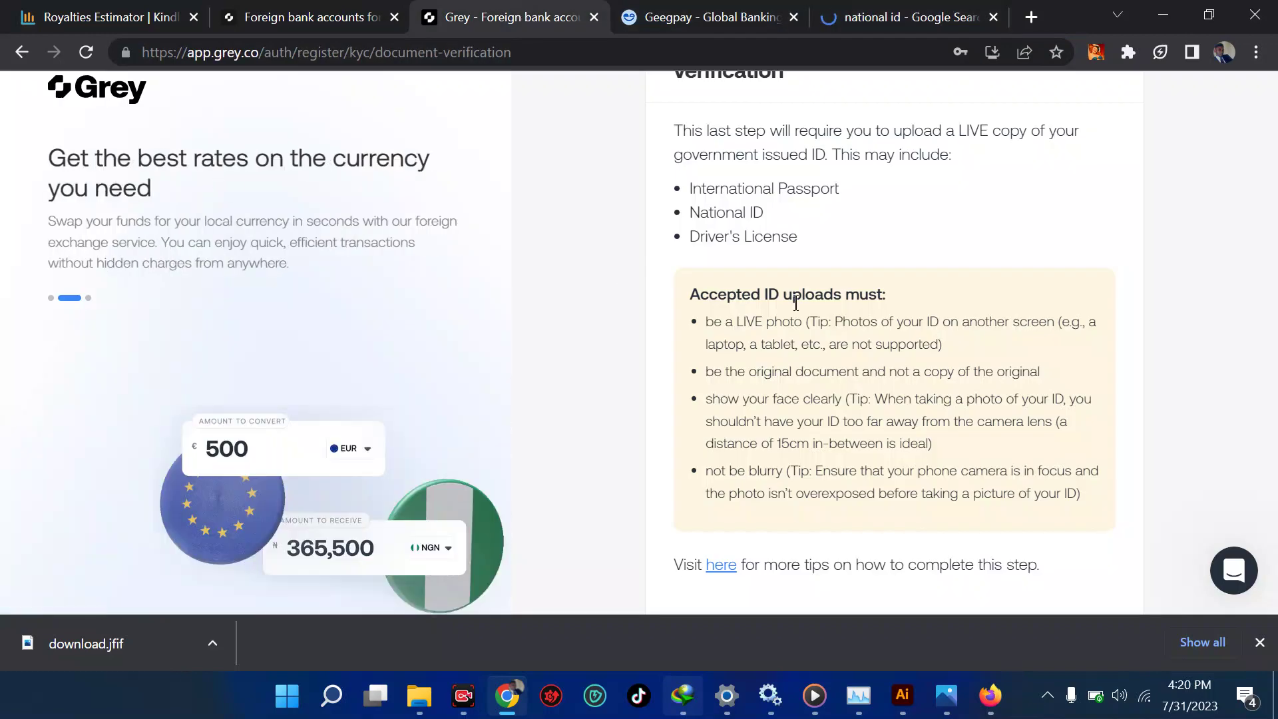
drag(824, 294, 719, 191)
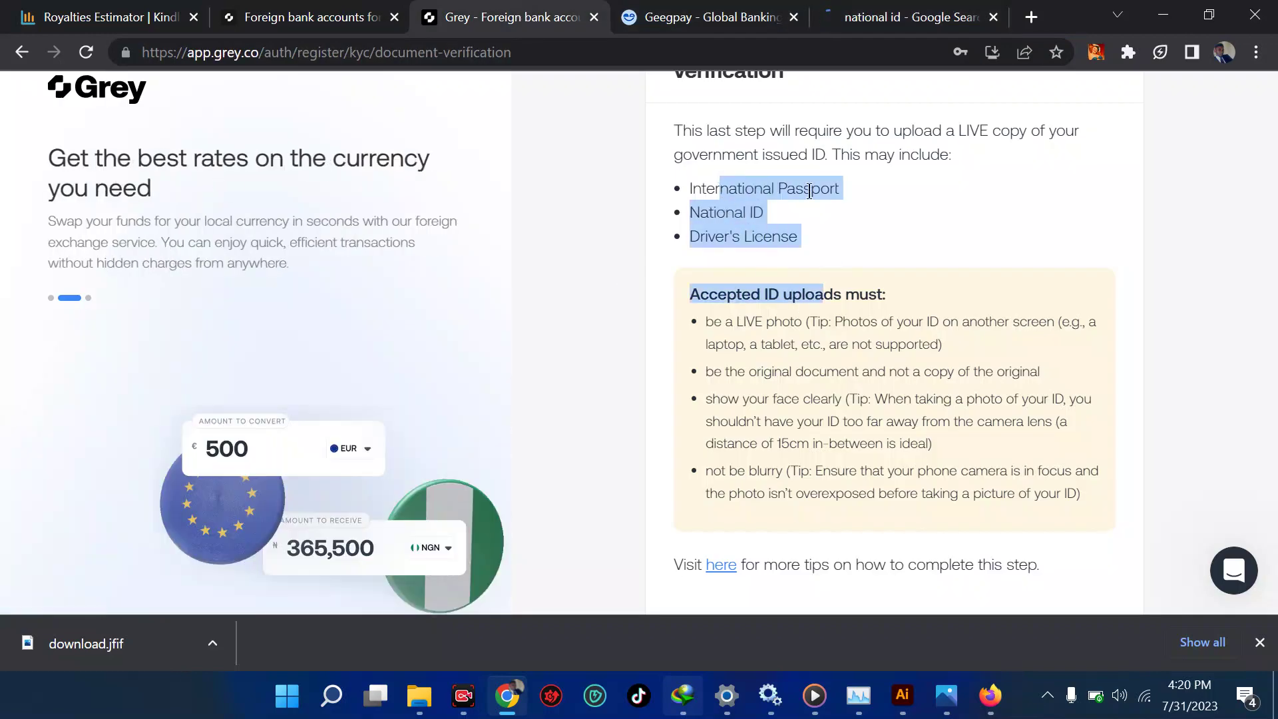
click(931, 218)
scroll(937, 222, down, 3)
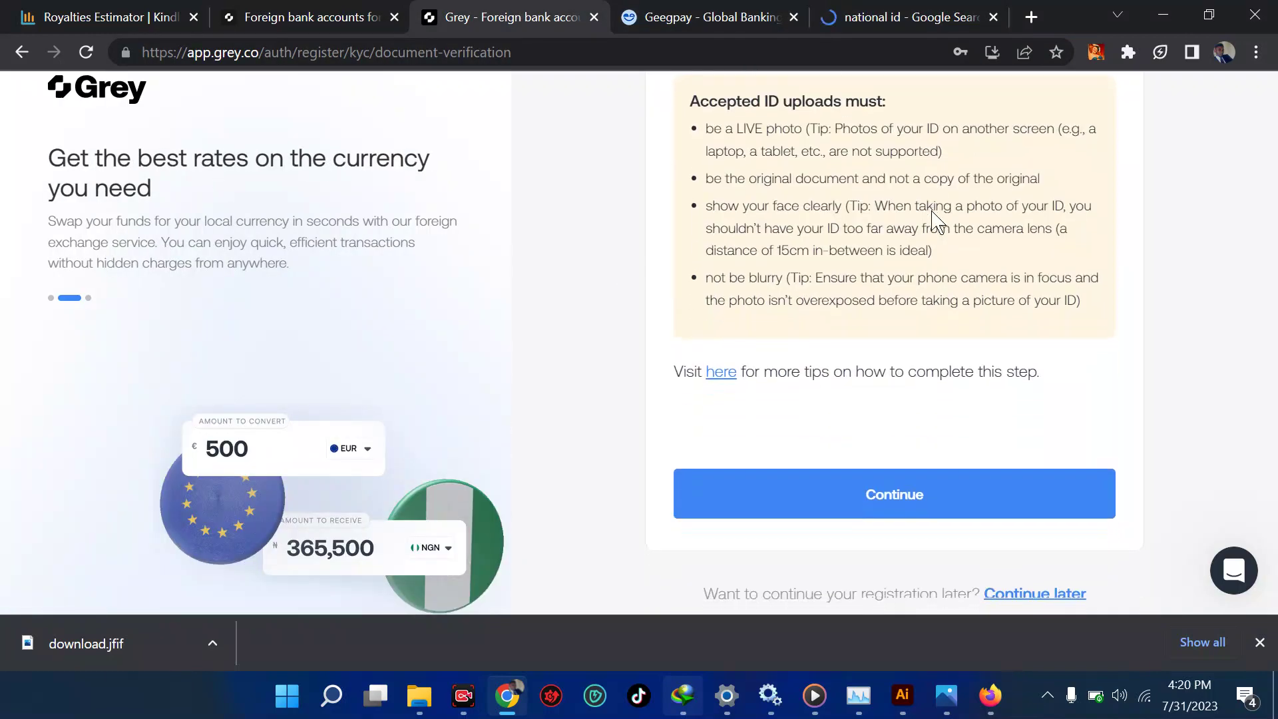
scroll(937, 222, up, 3)
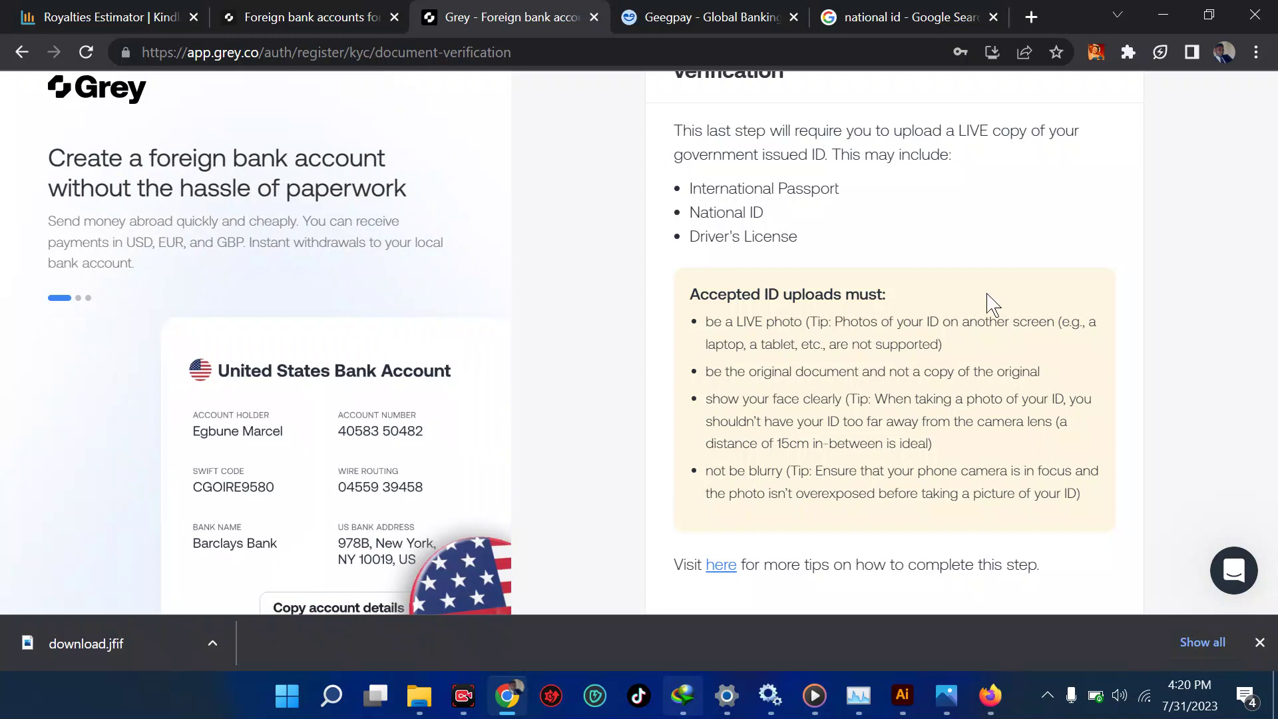
scroll(991, 305, down, 5)
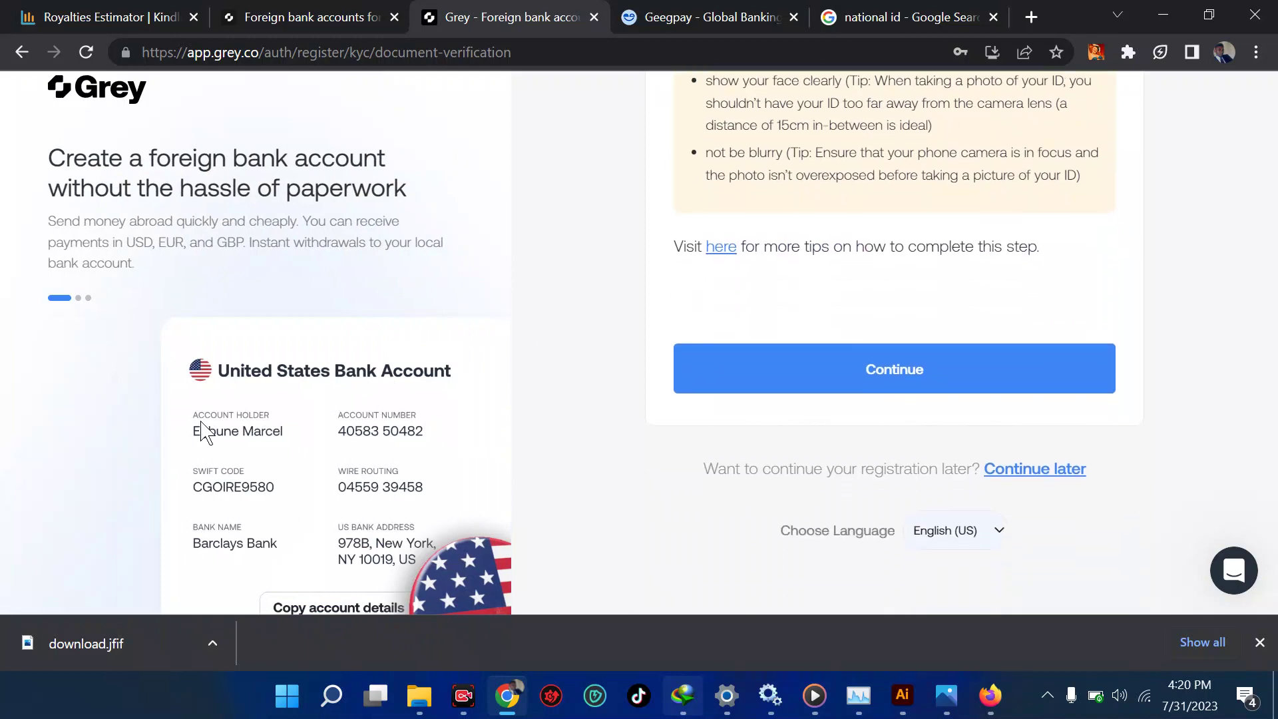
double_click(381, 459)
click(1037, 470)
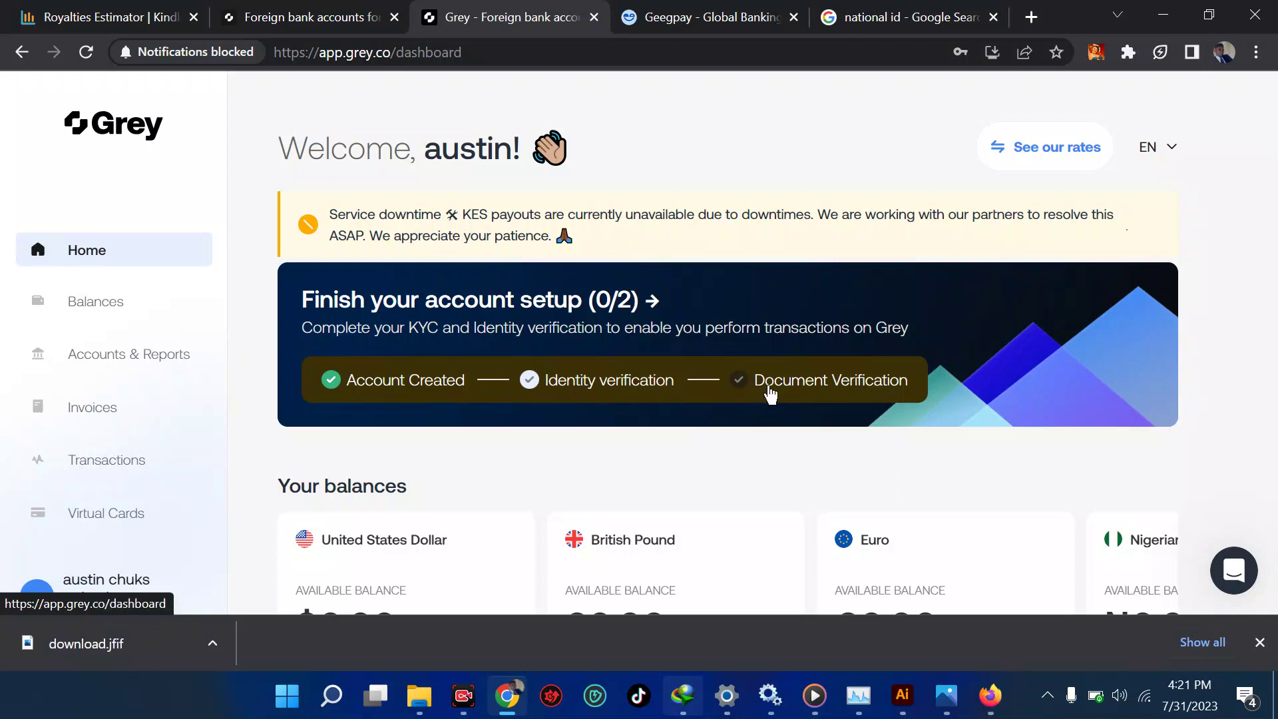
scroll(769, 394, down, 2)
scroll(770, 394, down, 2)
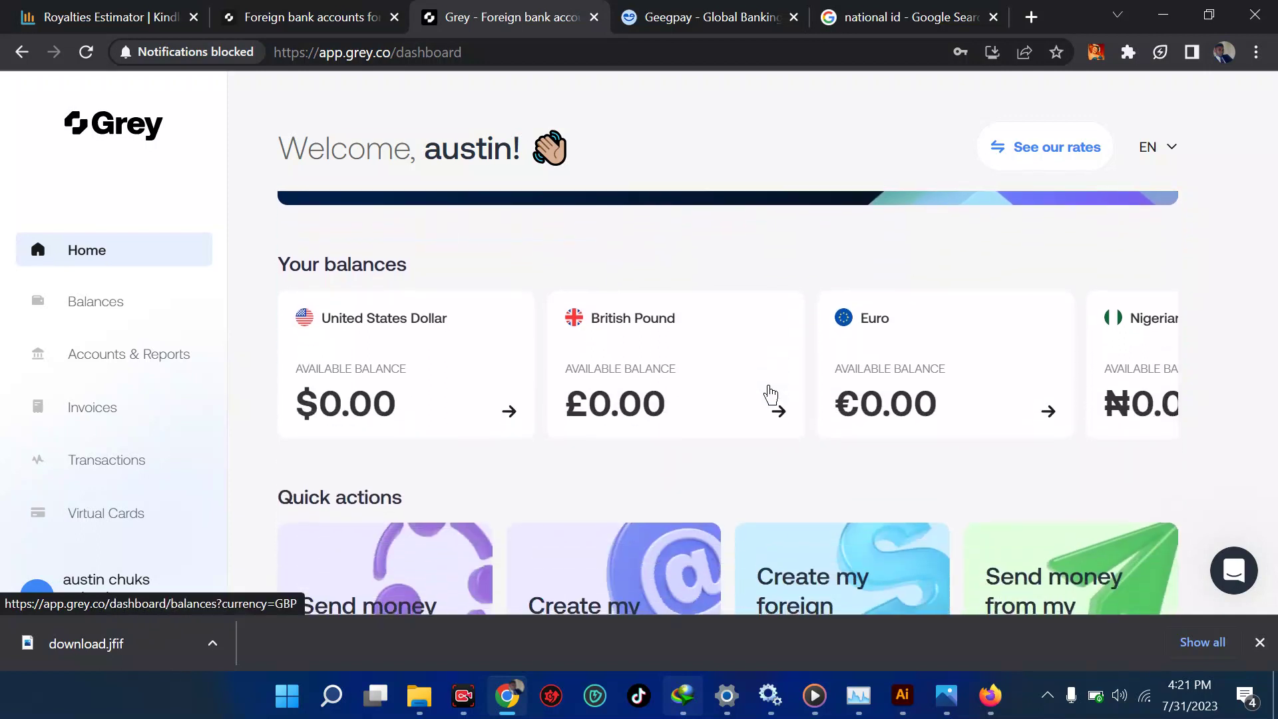
click(385, 319)
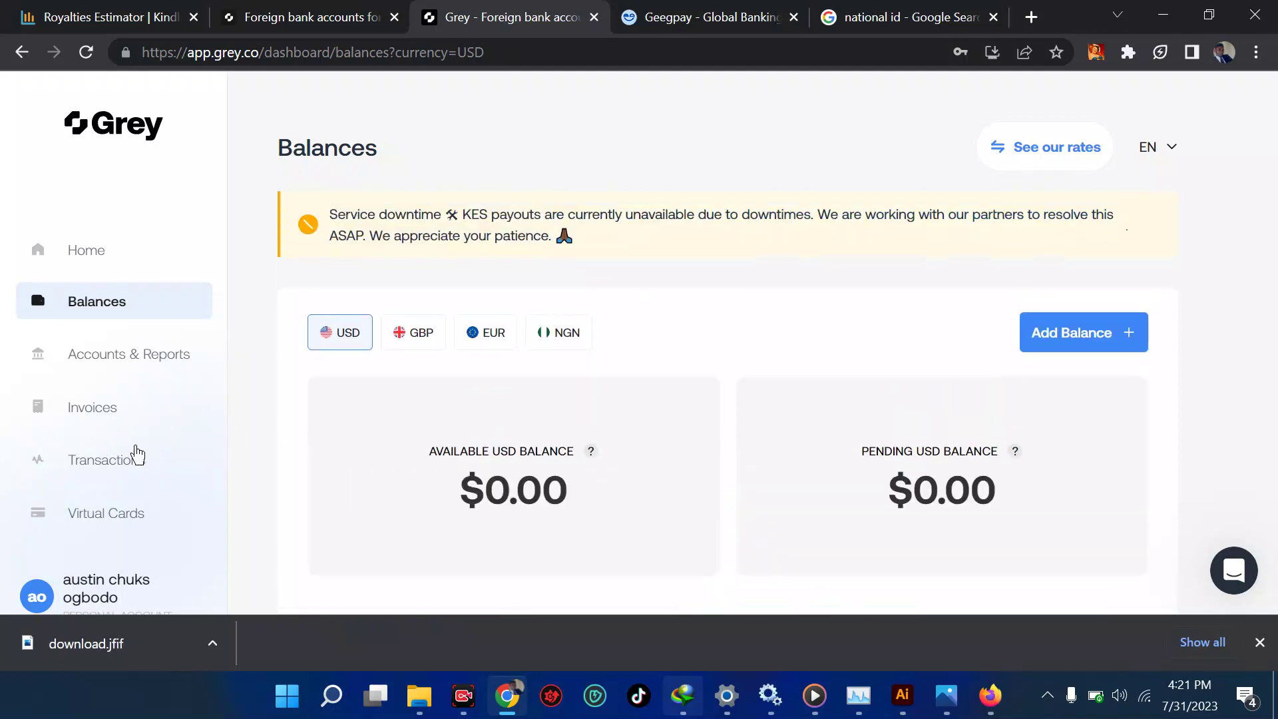
click(87, 262)
scroll(516, 391, down, 3)
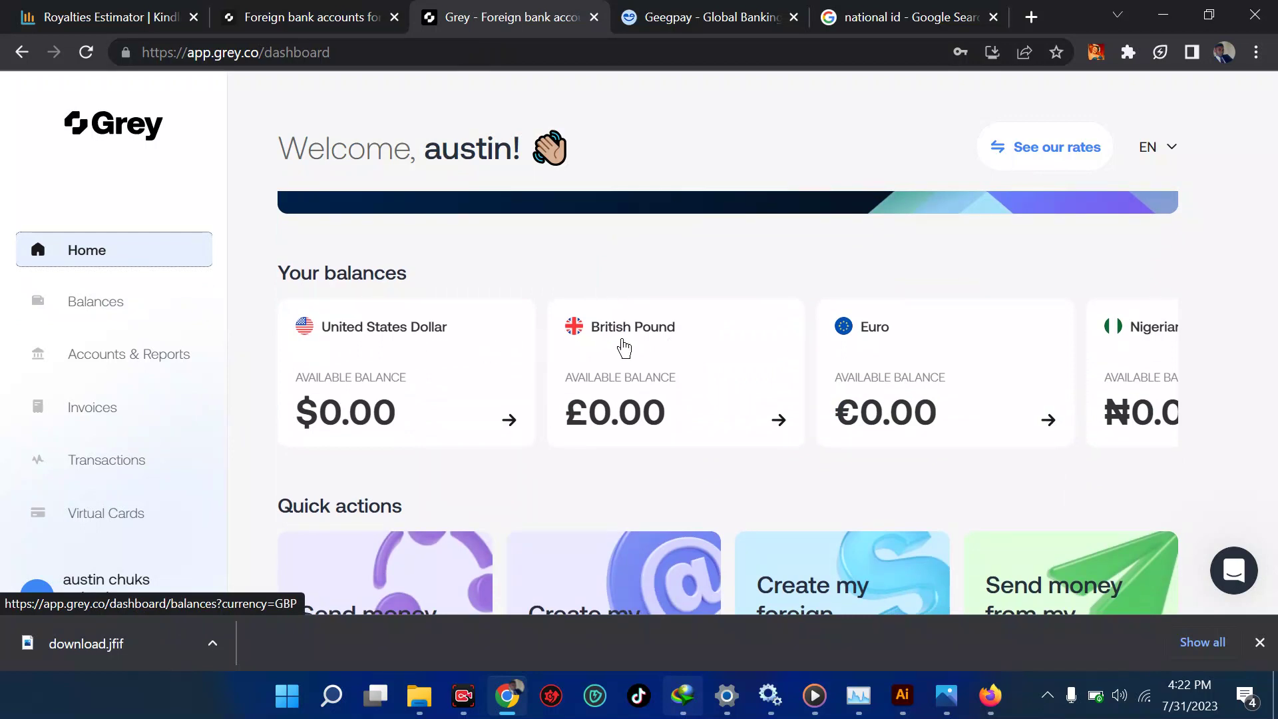
scroll(1085, 377, right, 2)
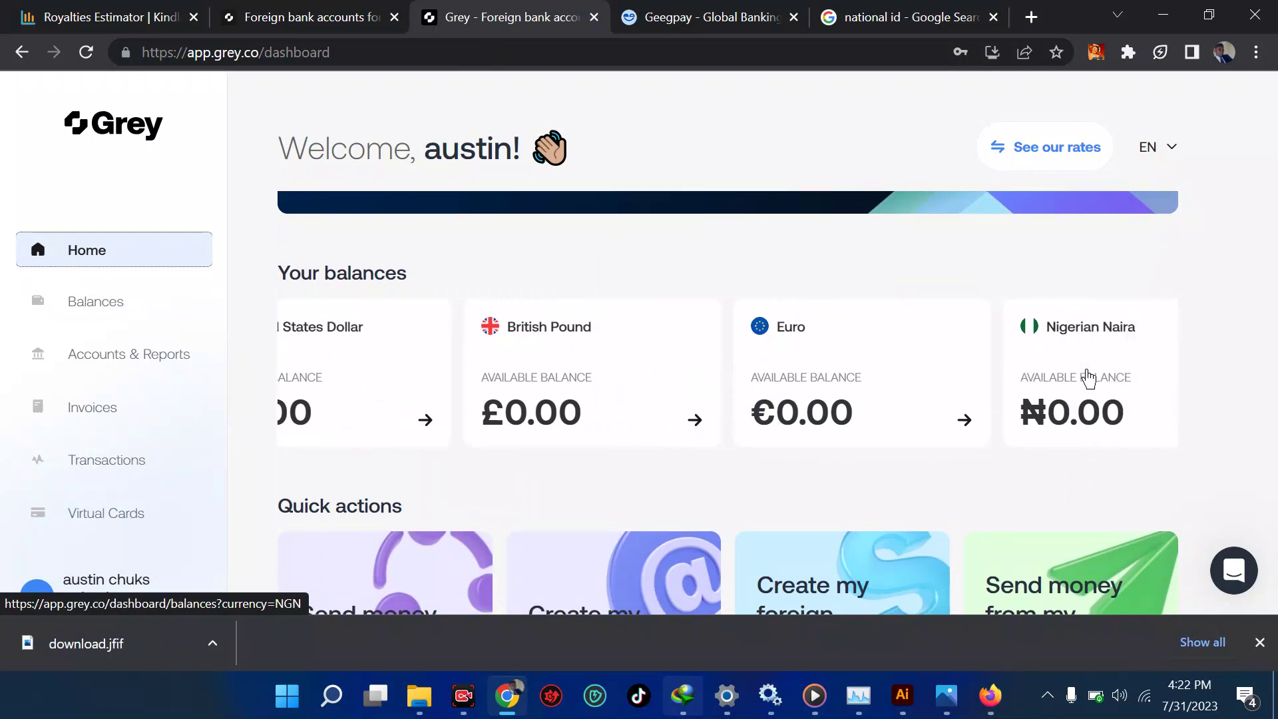
scroll(1088, 378, down, 1)
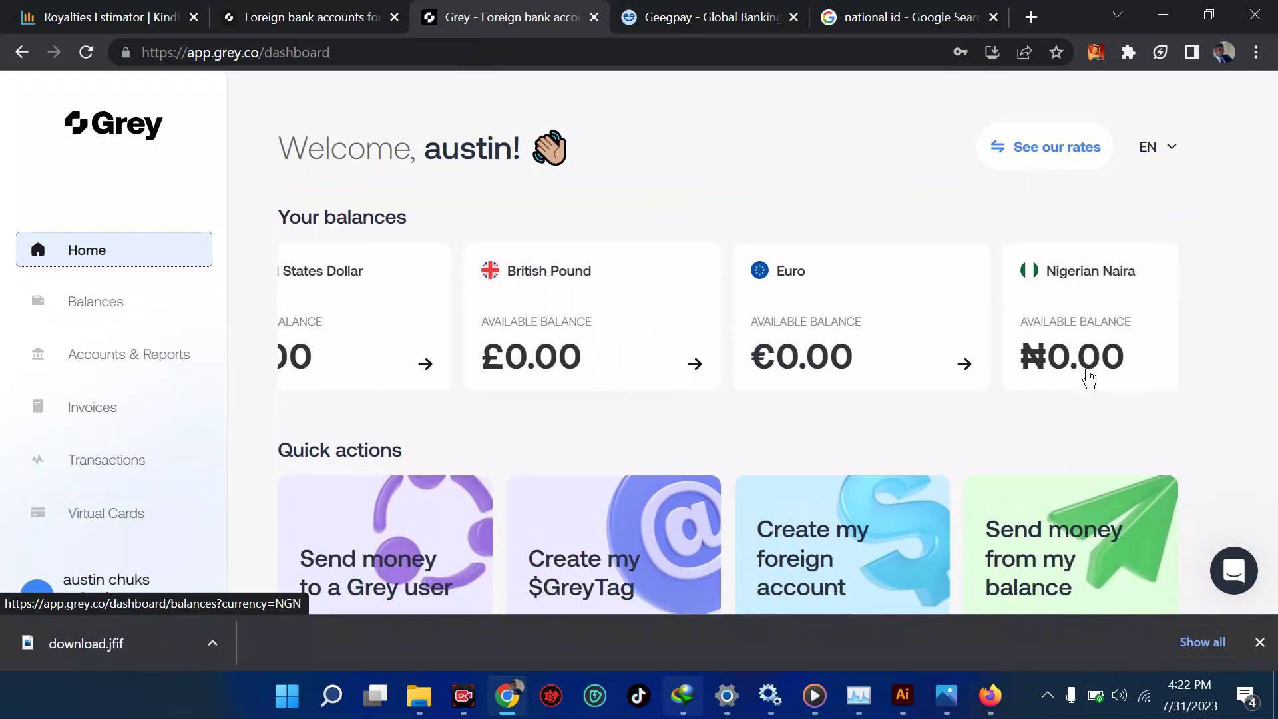
click(1054, 150)
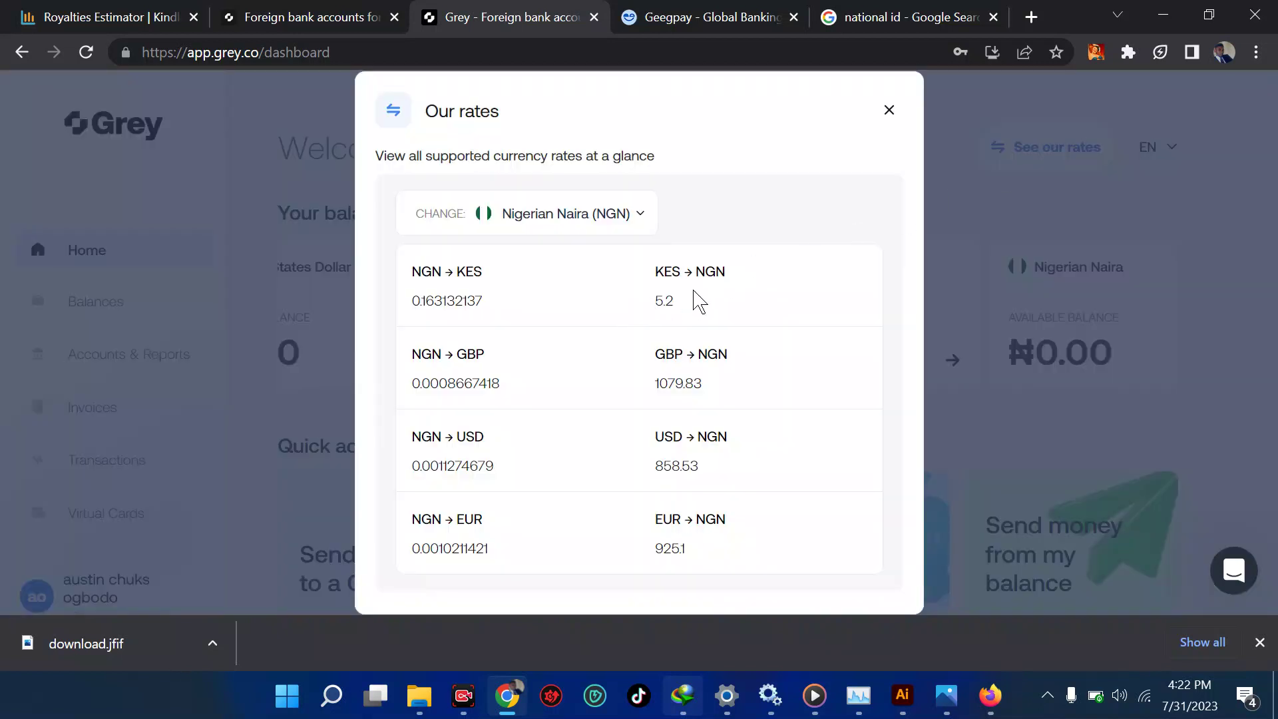
click(641, 214)
click(799, 351)
scroll(686, 486, down, 3)
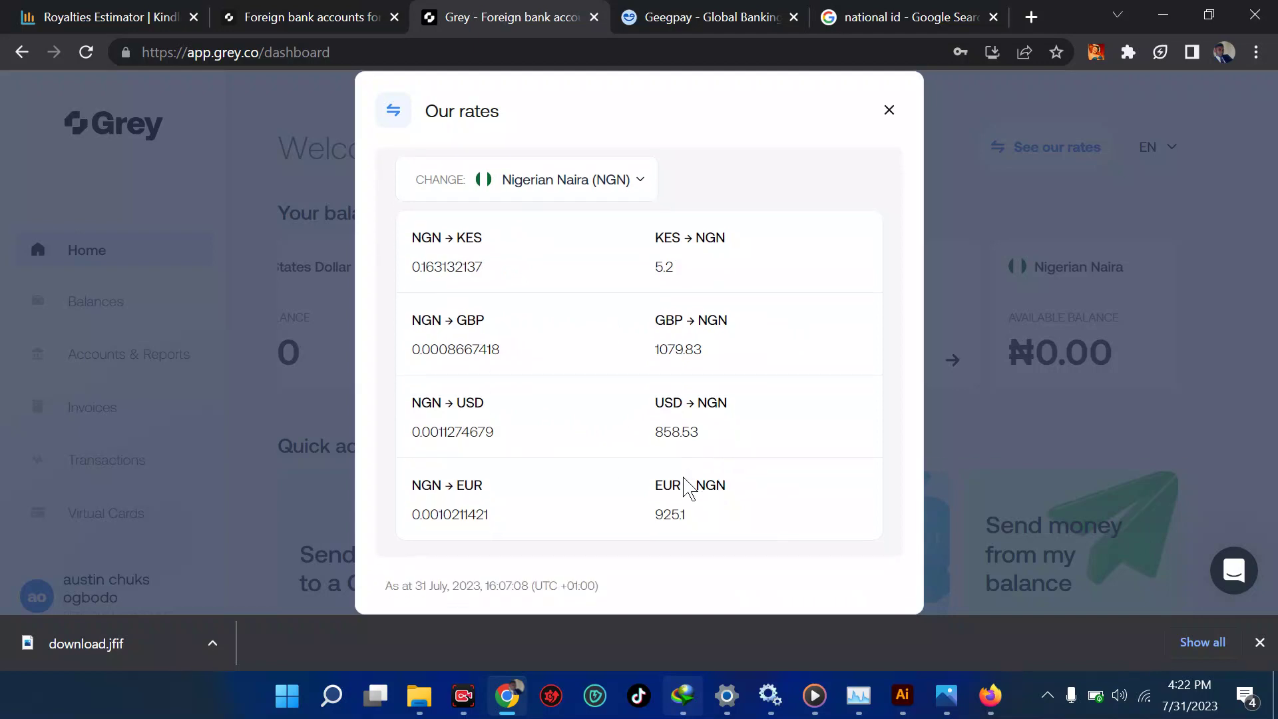
click(889, 110)
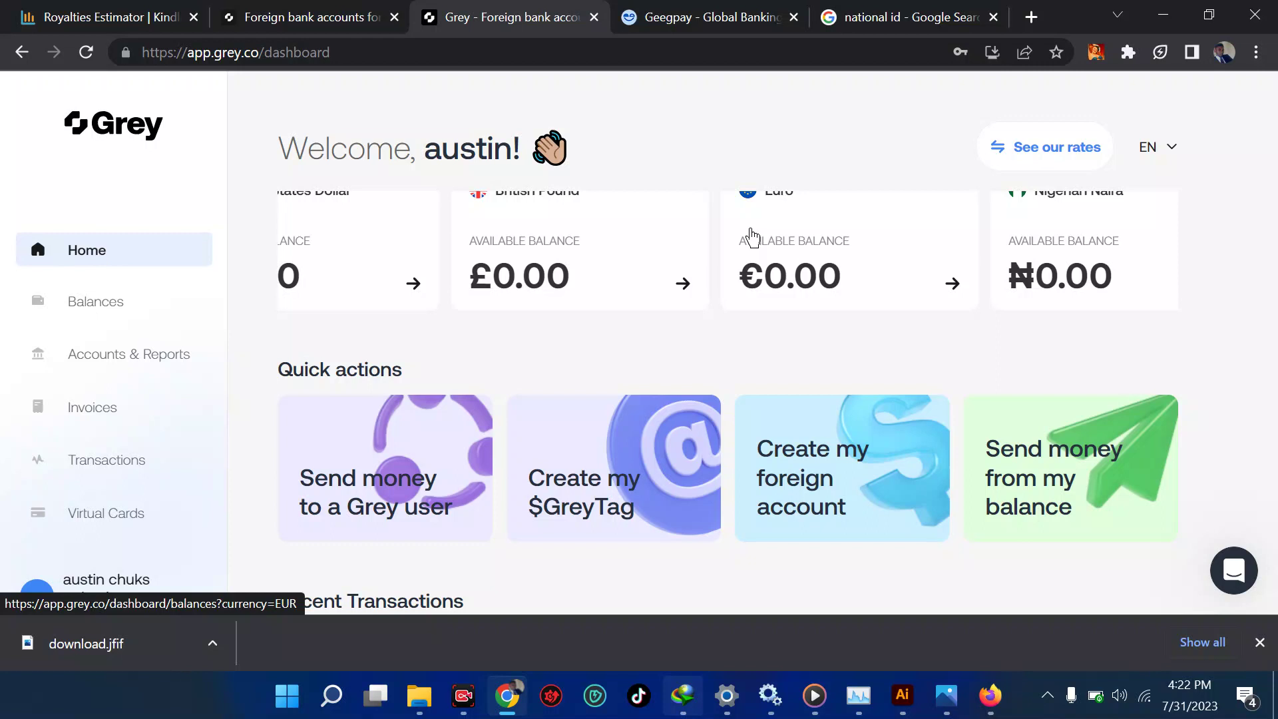
scroll(752, 236, down, 2)
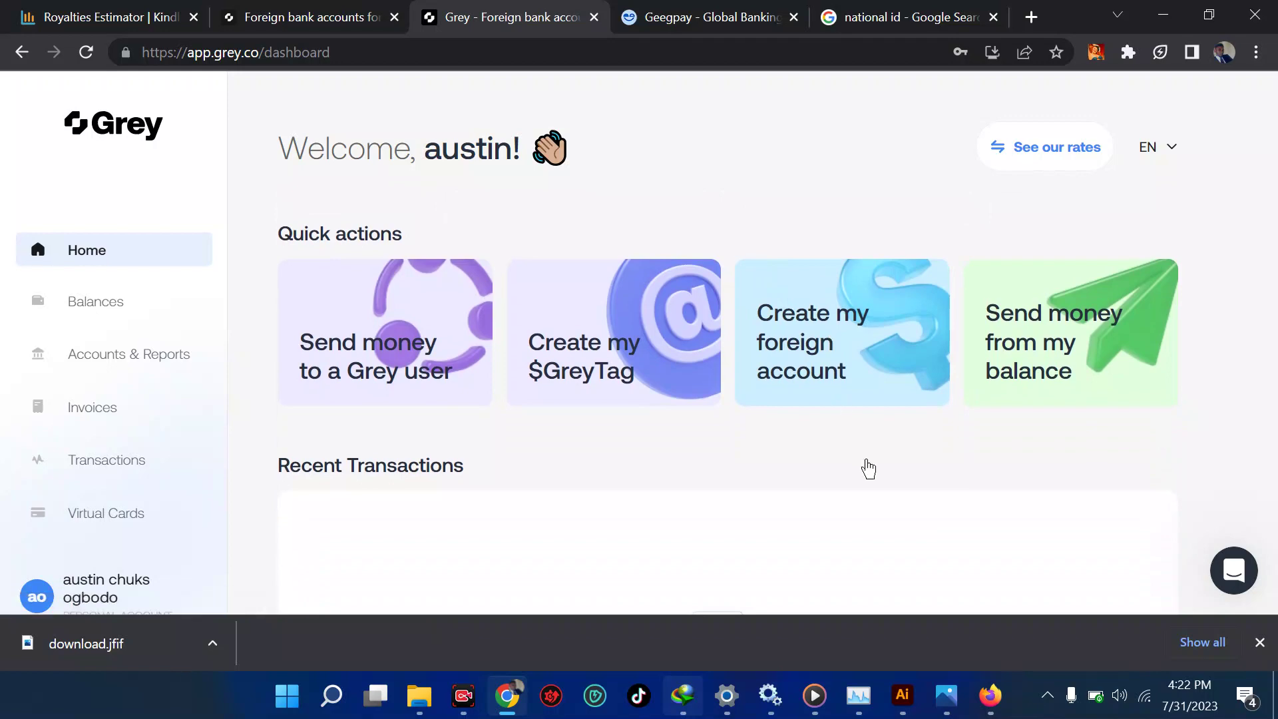
scroll(869, 469, up, 1)
scroll(868, 469, up, 3)
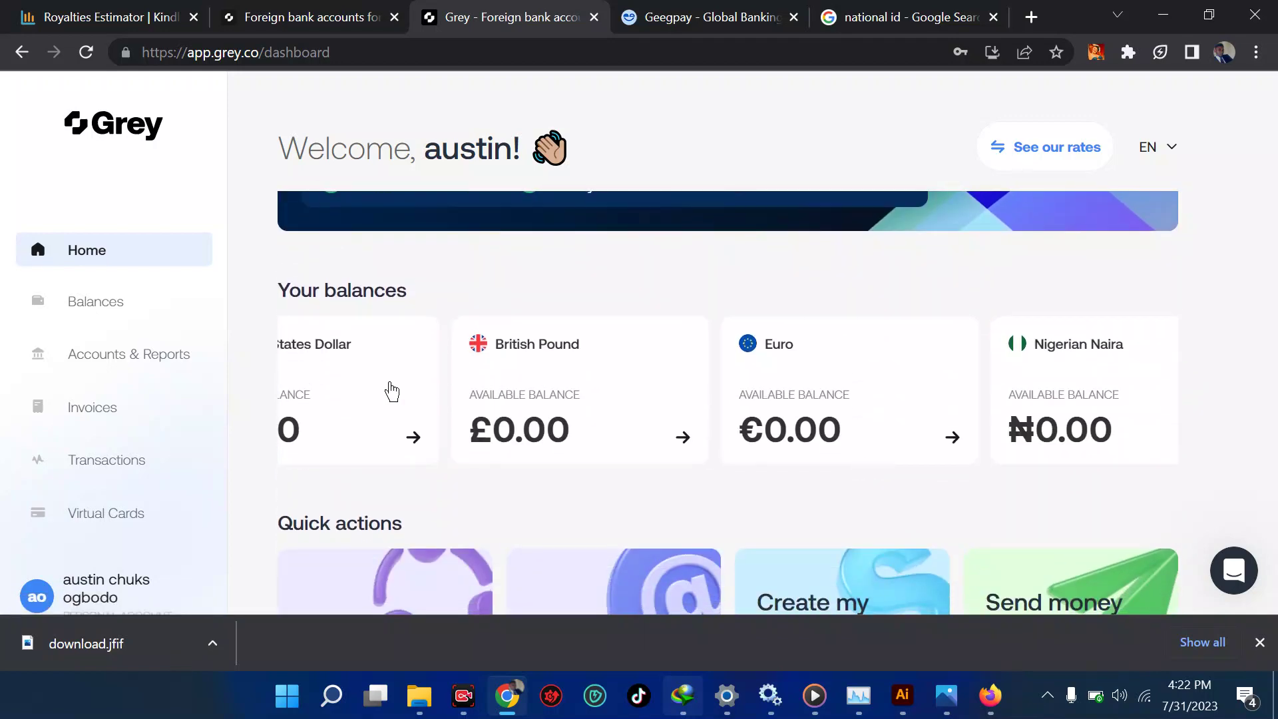
click(111, 318)
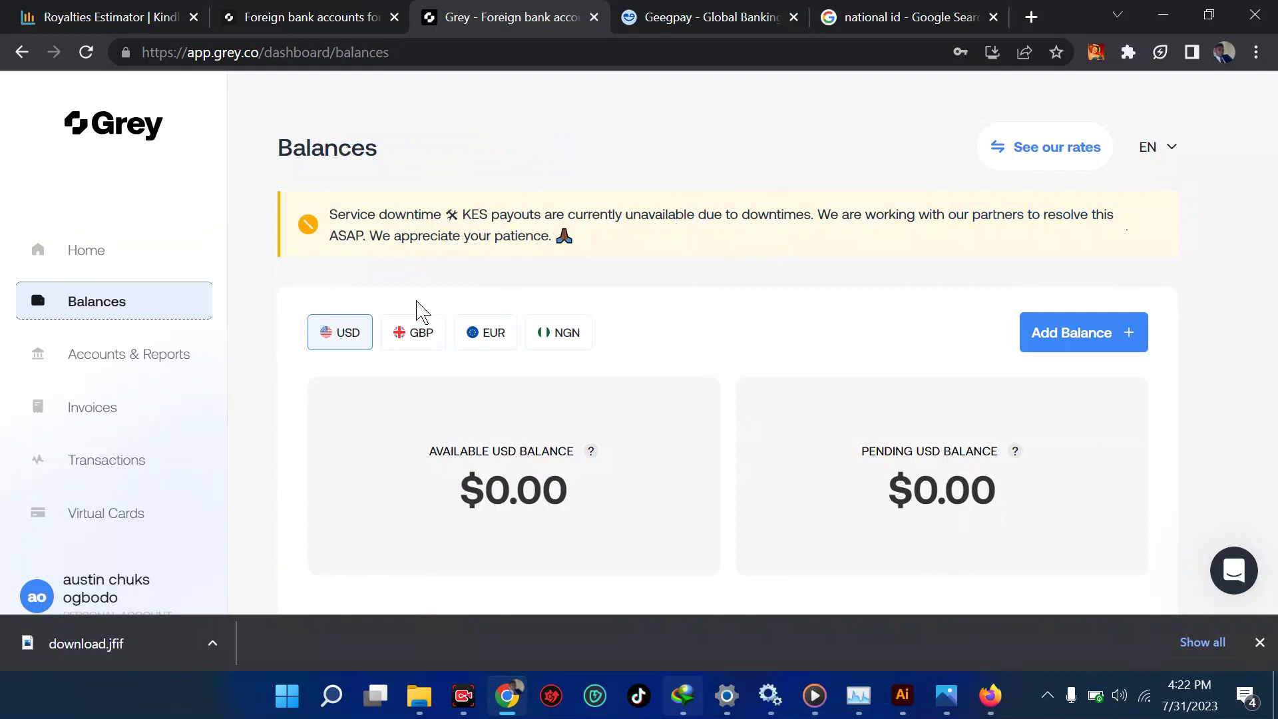
click(161, 360)
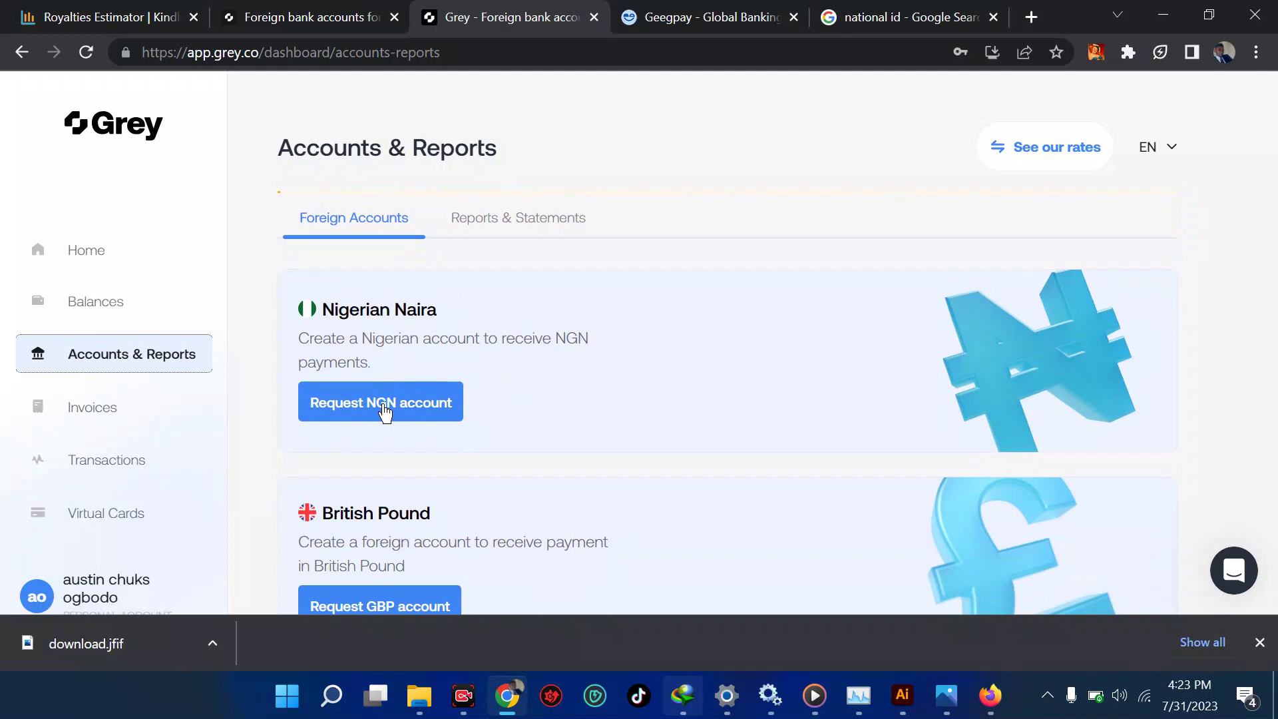
scroll(384, 412, down, 2)
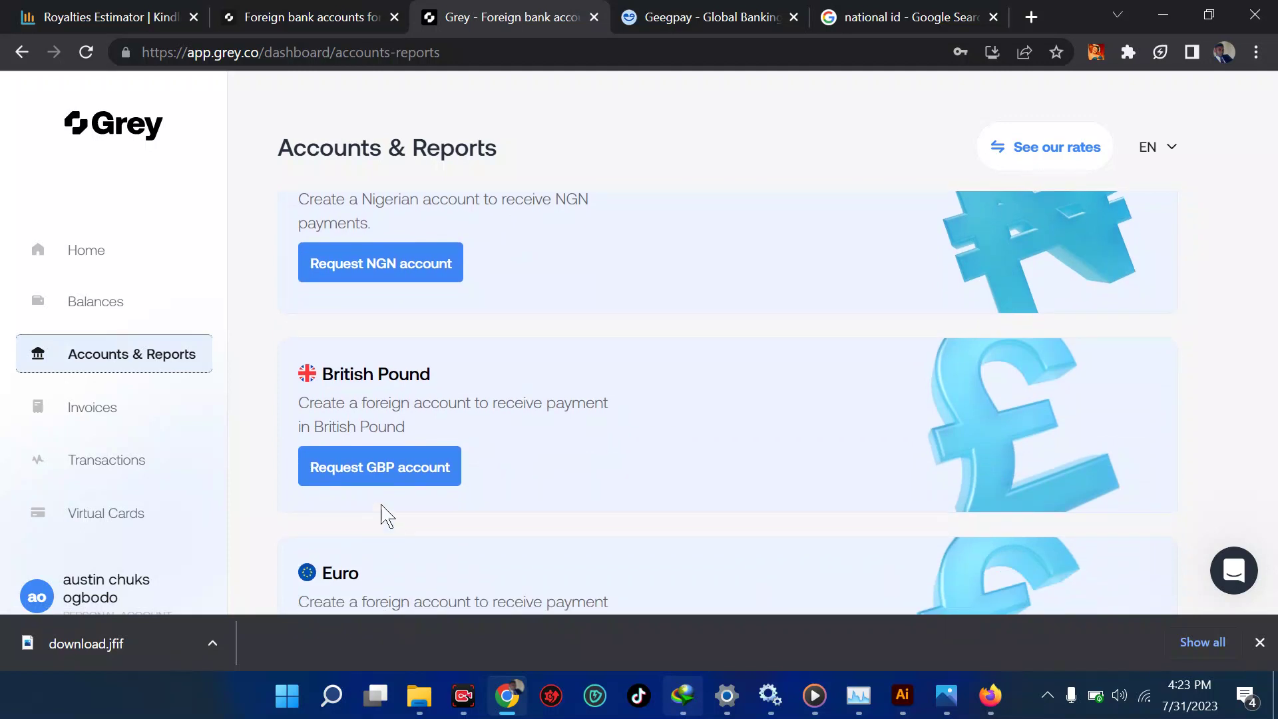
scroll(382, 485, down, 2)
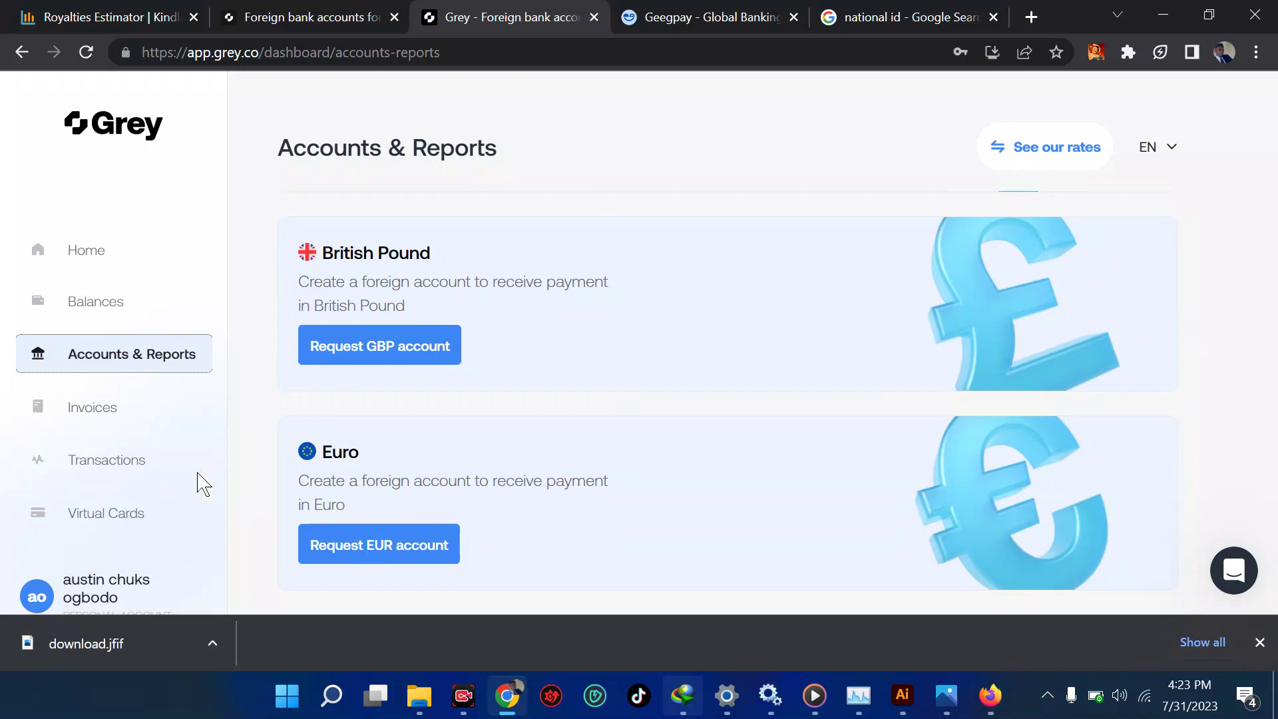
click(103, 412)
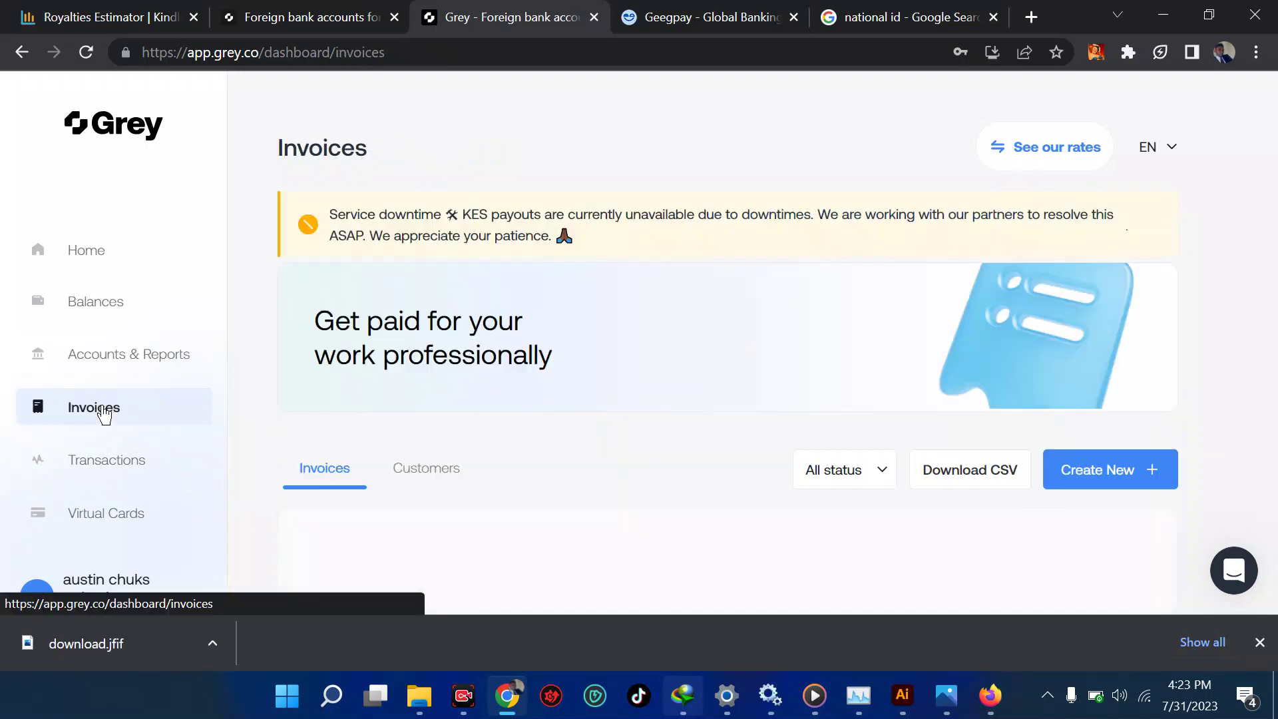
click(103, 523)
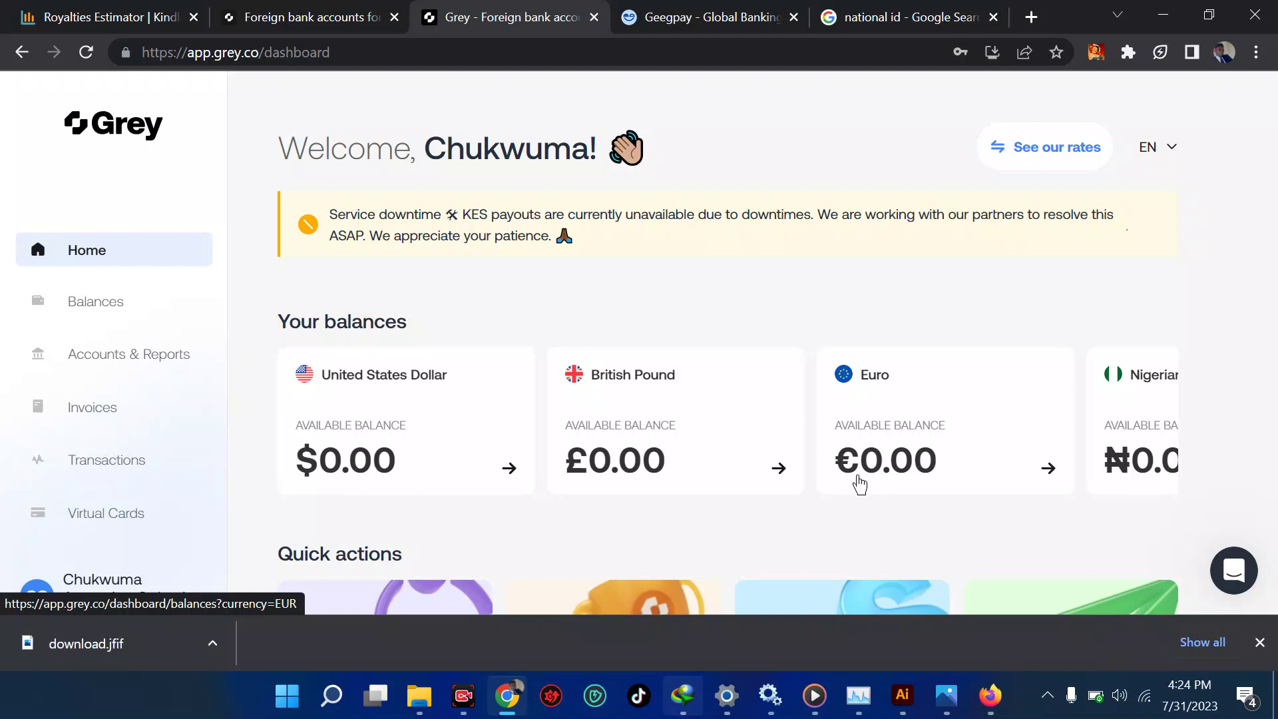
Step: Open Accounts & Reports and review the NGN account details at Sterling Bank PLC
scroll(859, 485, down, 8)
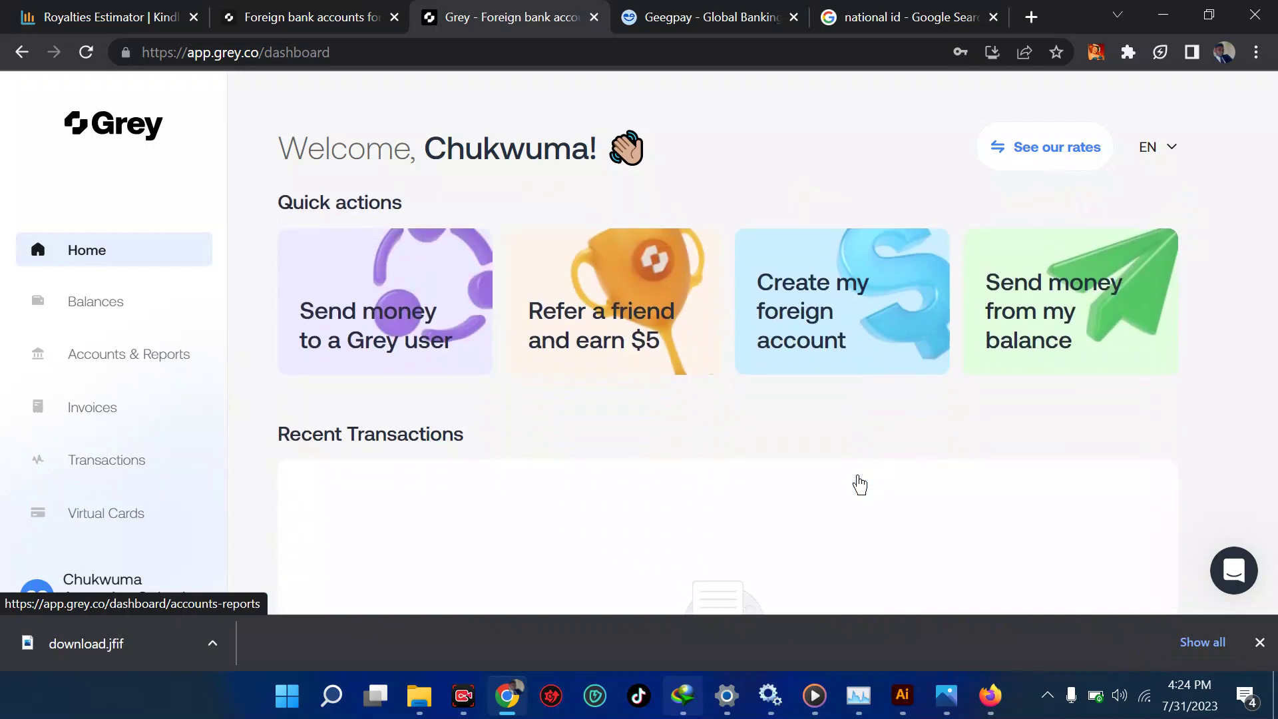
click(148, 357)
scroll(403, 392, down, 2)
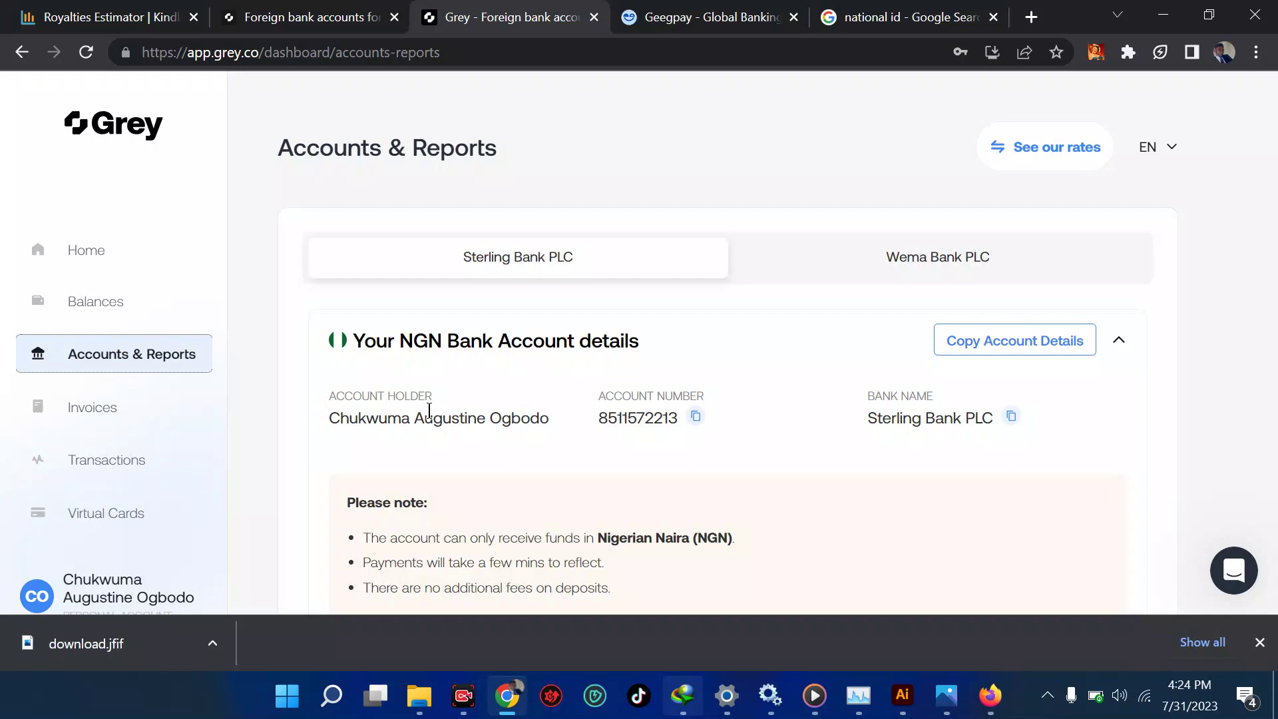
scroll(429, 410, down, 1)
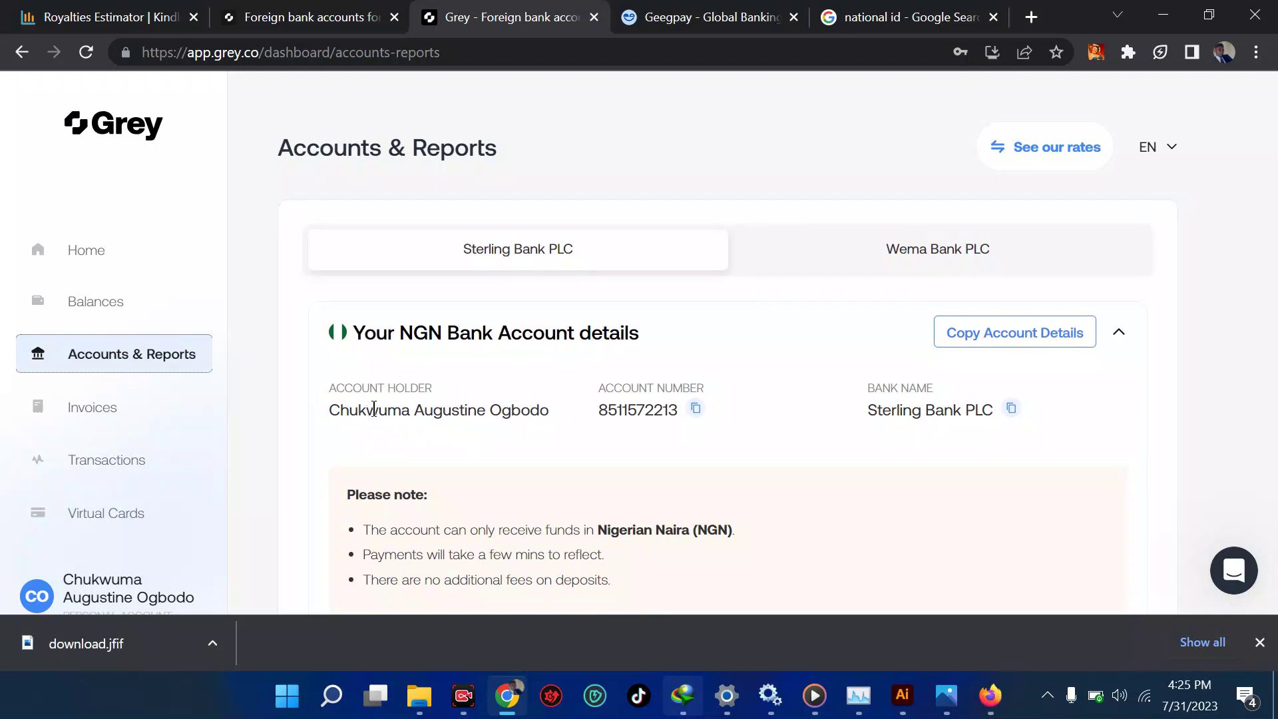
drag(378, 410, 545, 416)
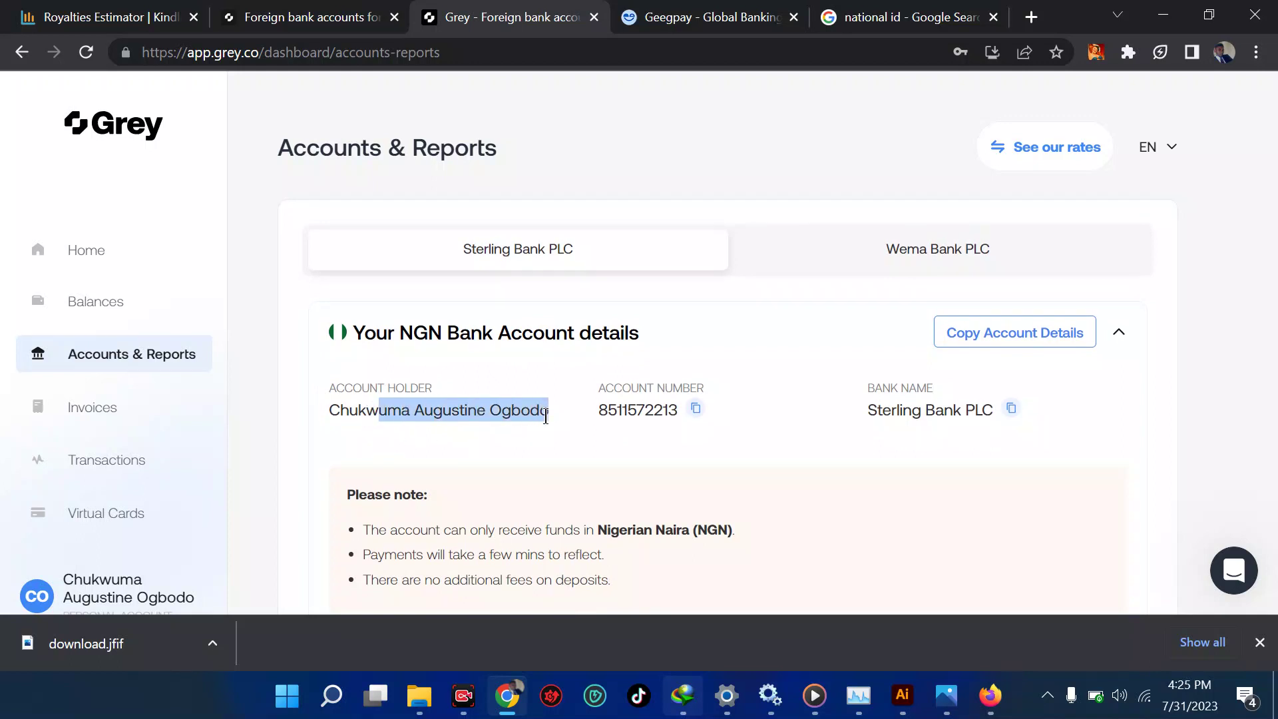
click(948, 450)
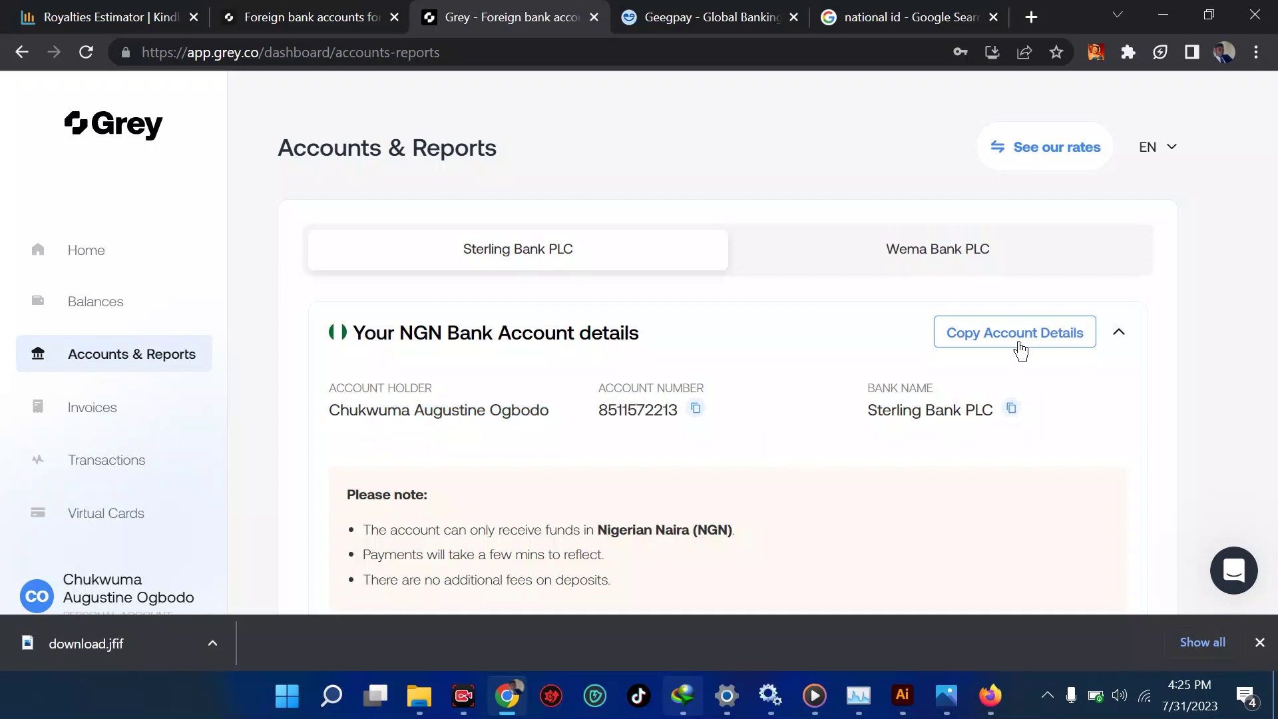
Step: Scroll down to the EUR account details at Clear Junction Limited
scroll(759, 451, down, 1)
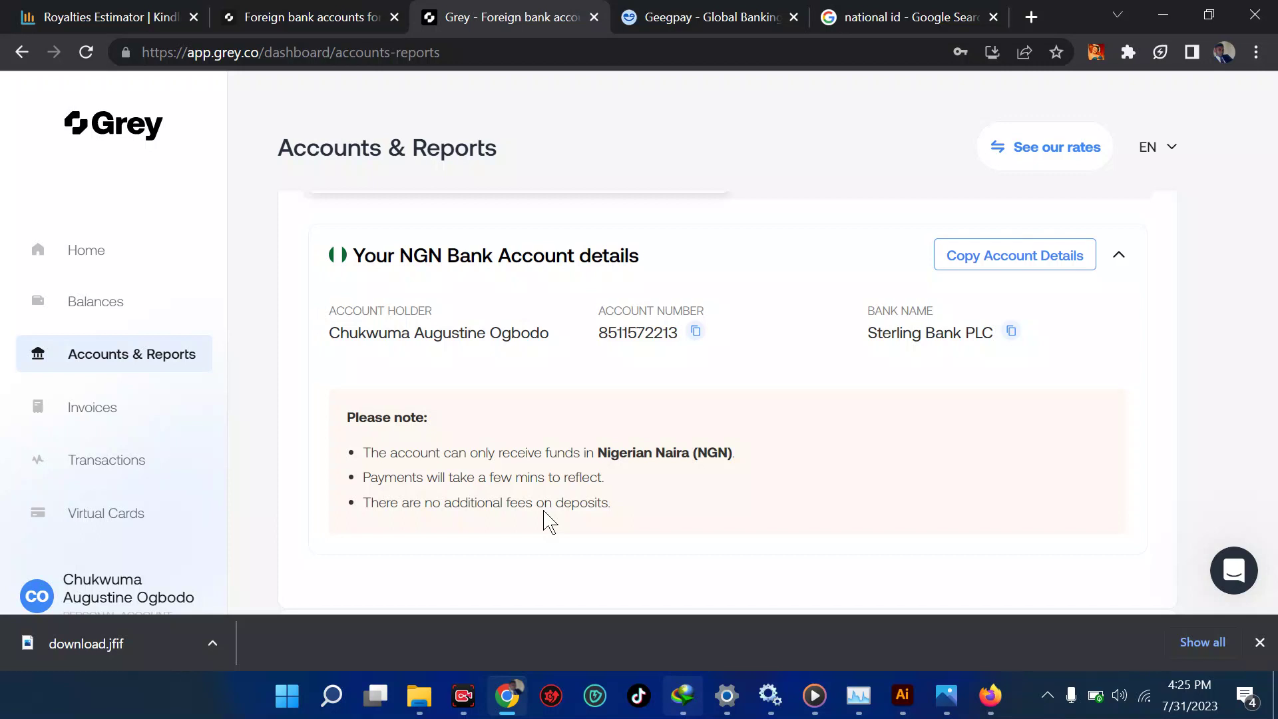
scroll(549, 521, down, 3)
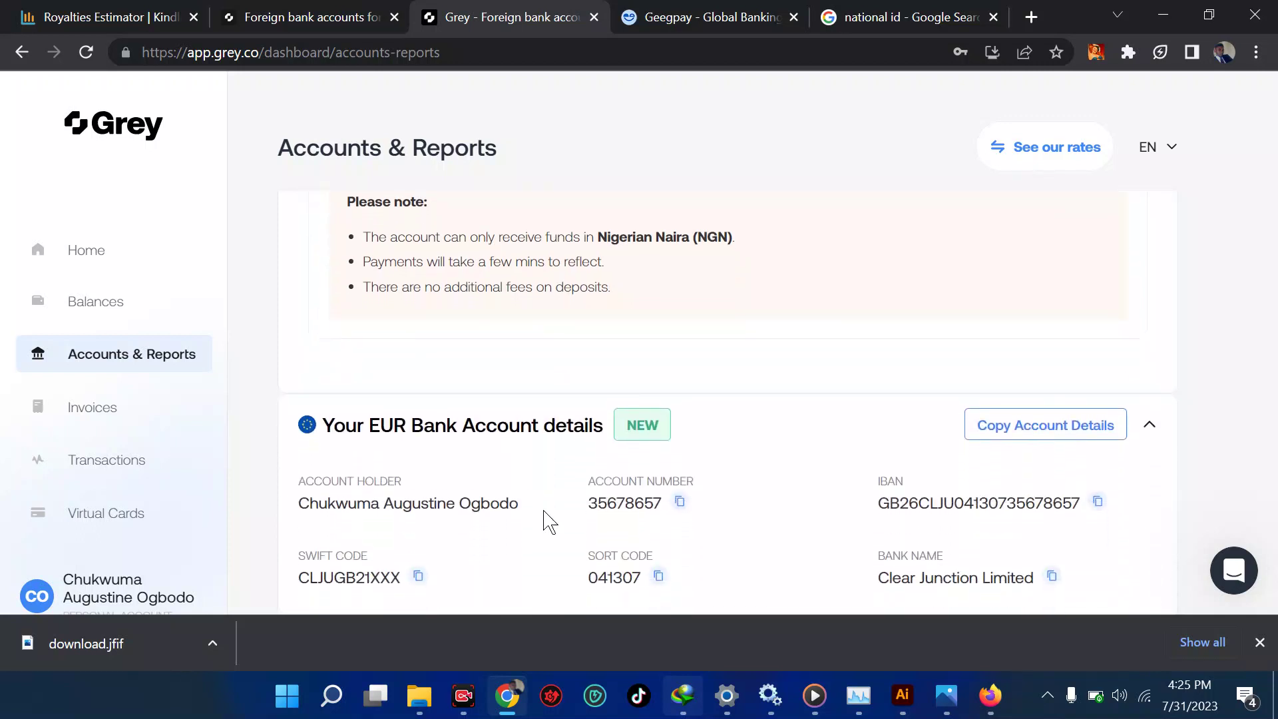
scroll(549, 521, down, 1)
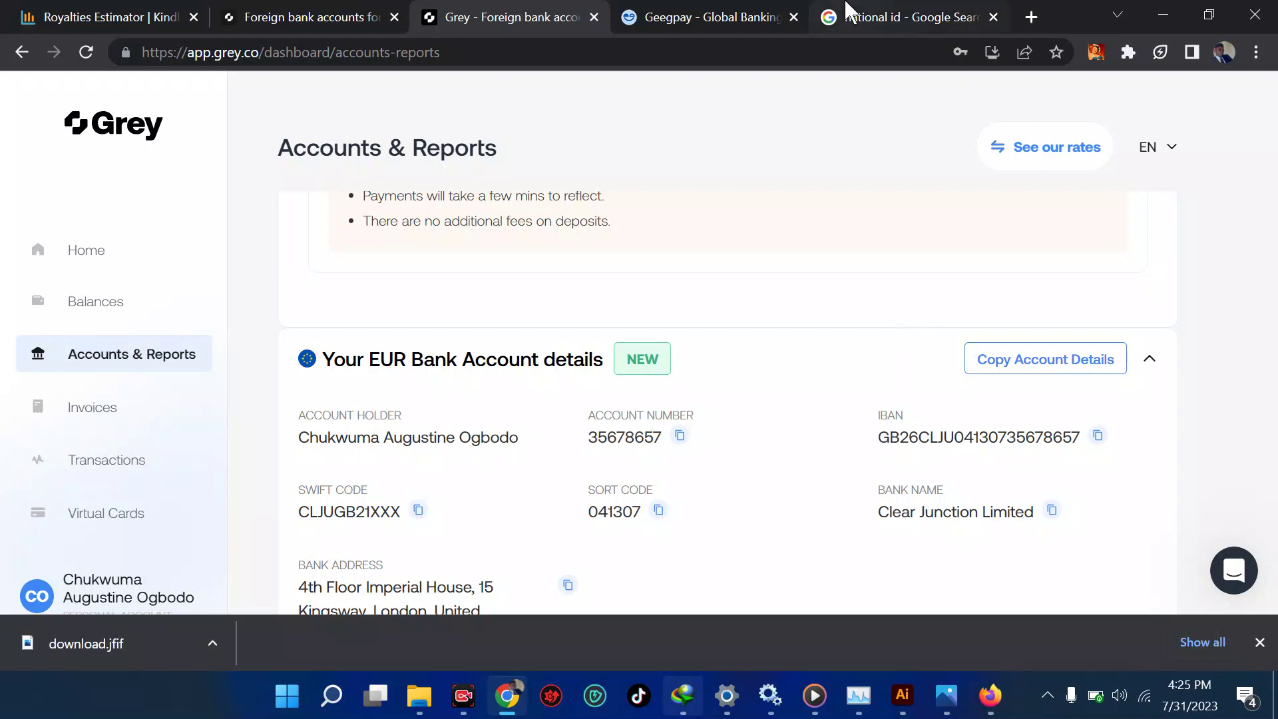
Step: Search Google for which part of an IBAN is the account number and read the answer
click(859, 17)
click(722, 52)
text(where )
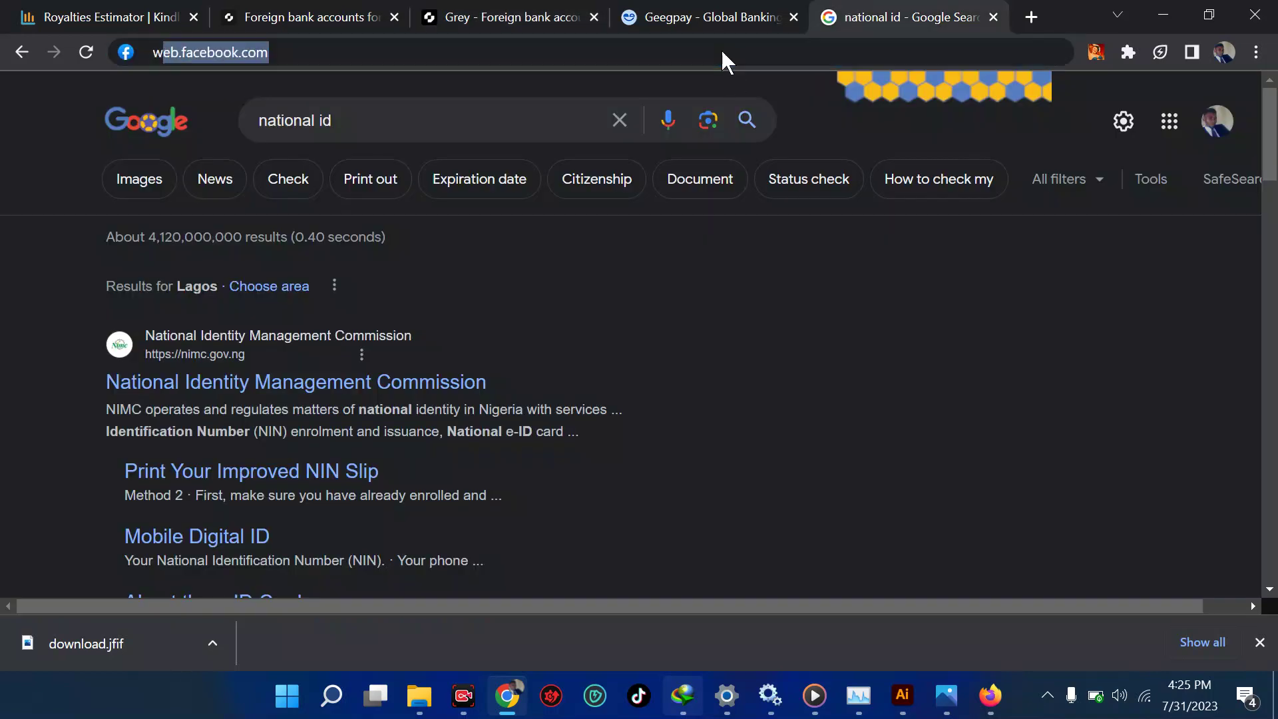
text(is theme)
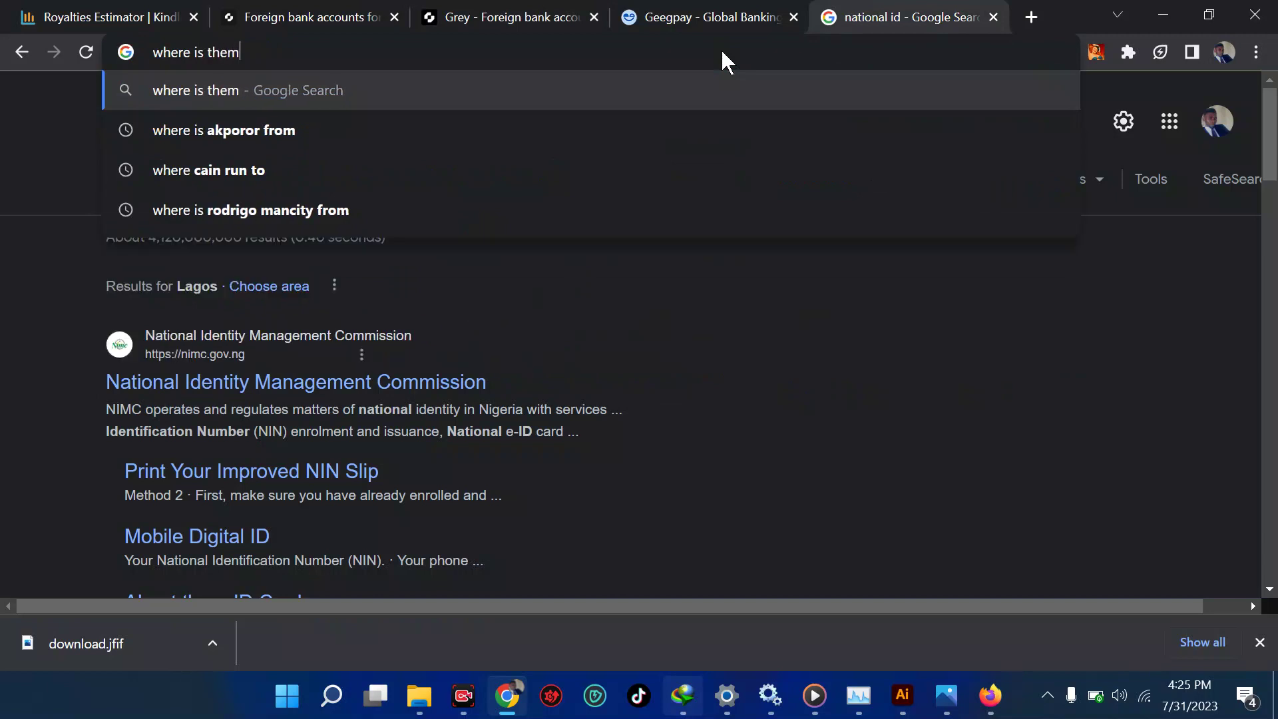
key(BackSpace)
key(BackSpace)
text(meanin go f)
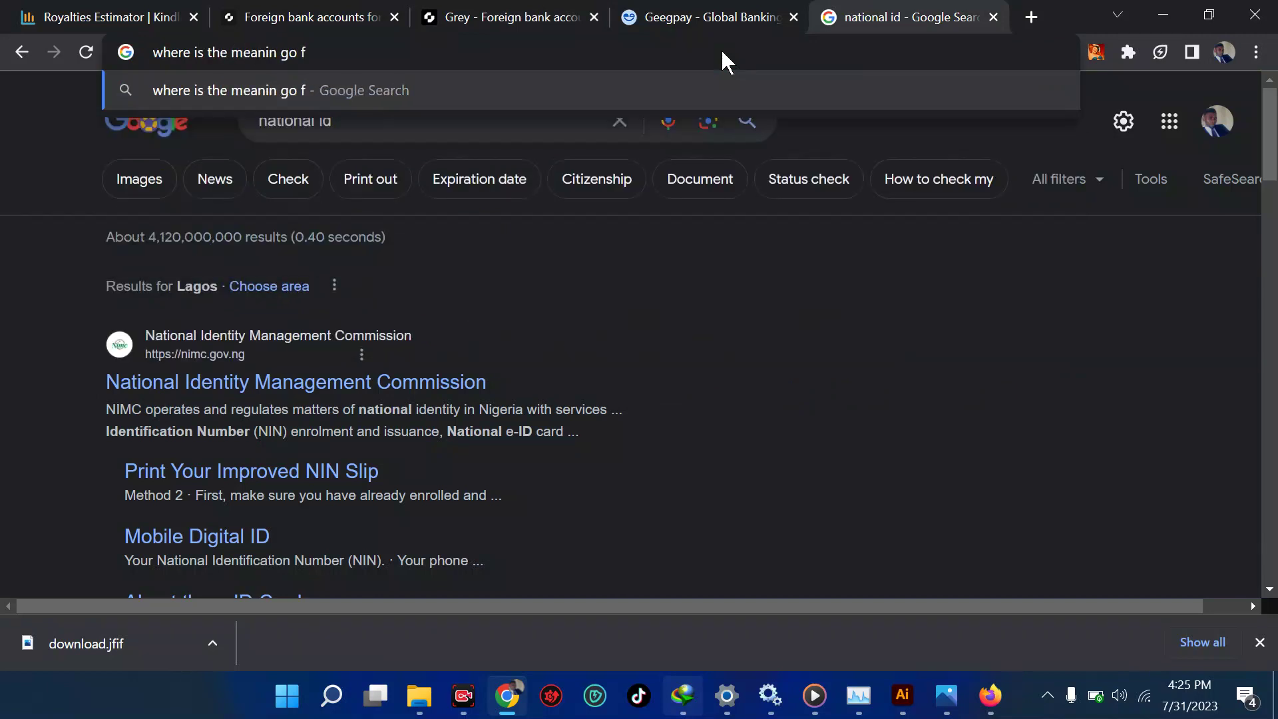
key(BackSpace)
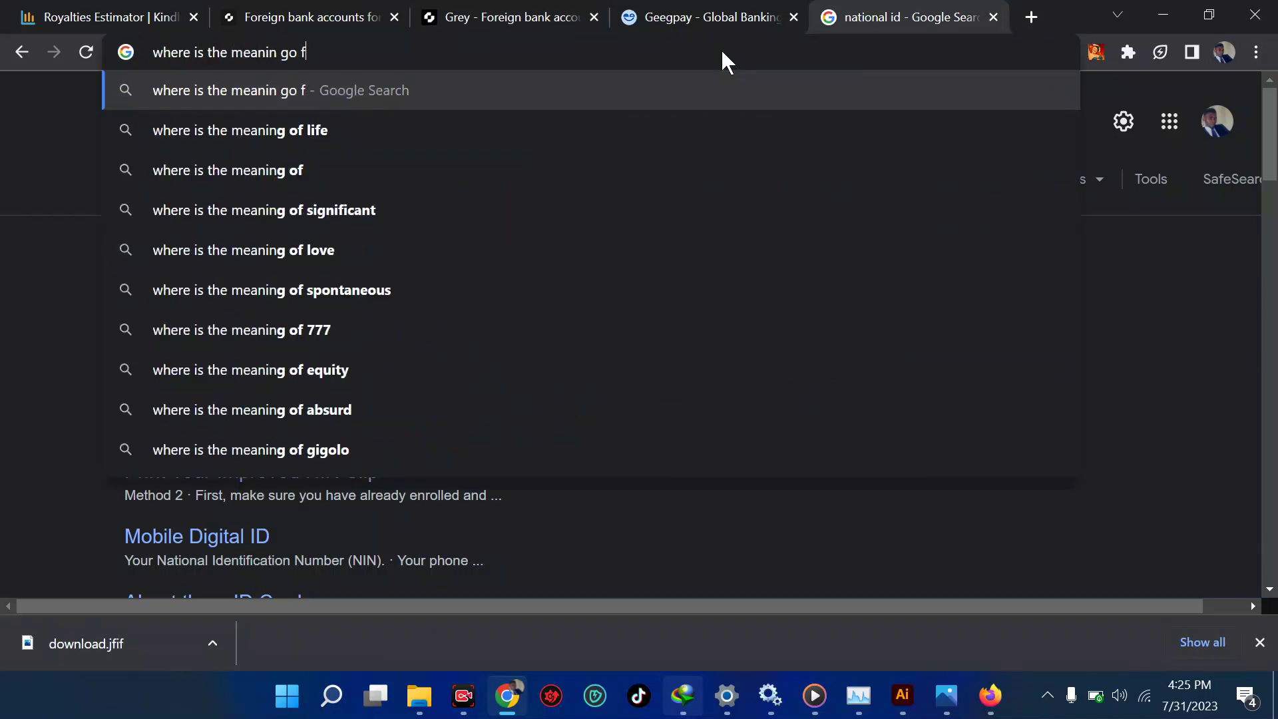
text(of iban)
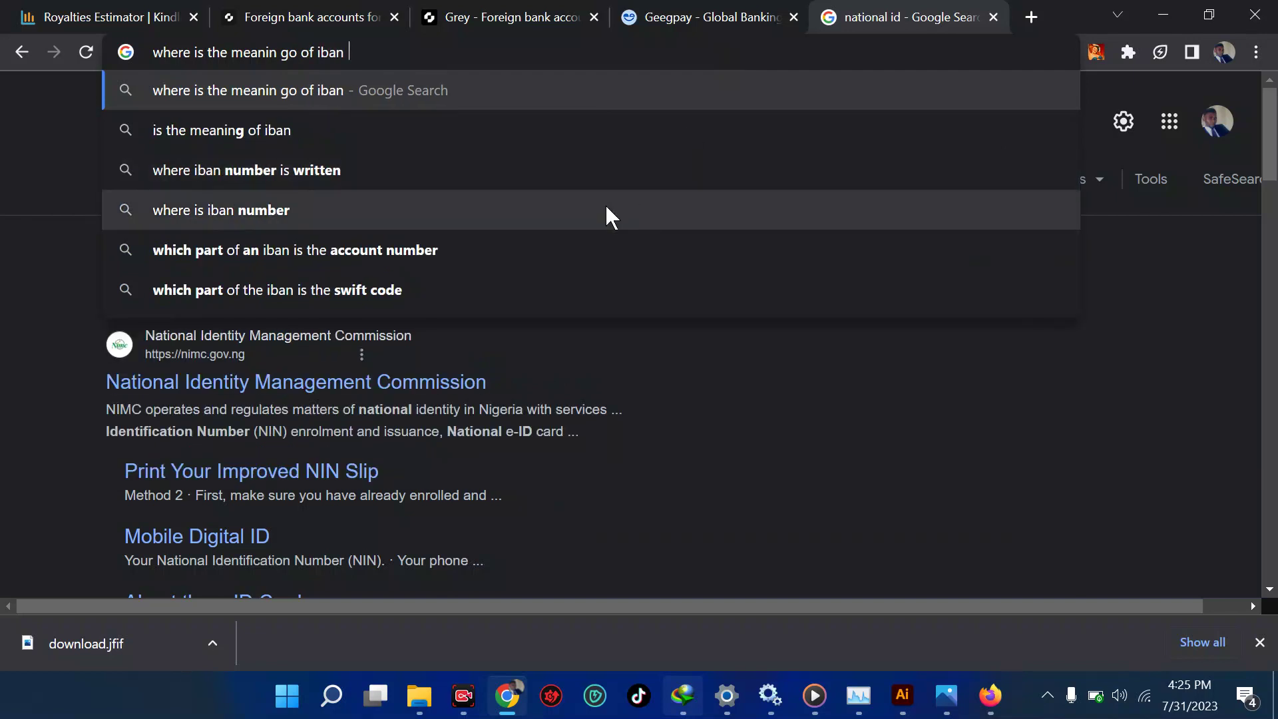
click(484, 247)
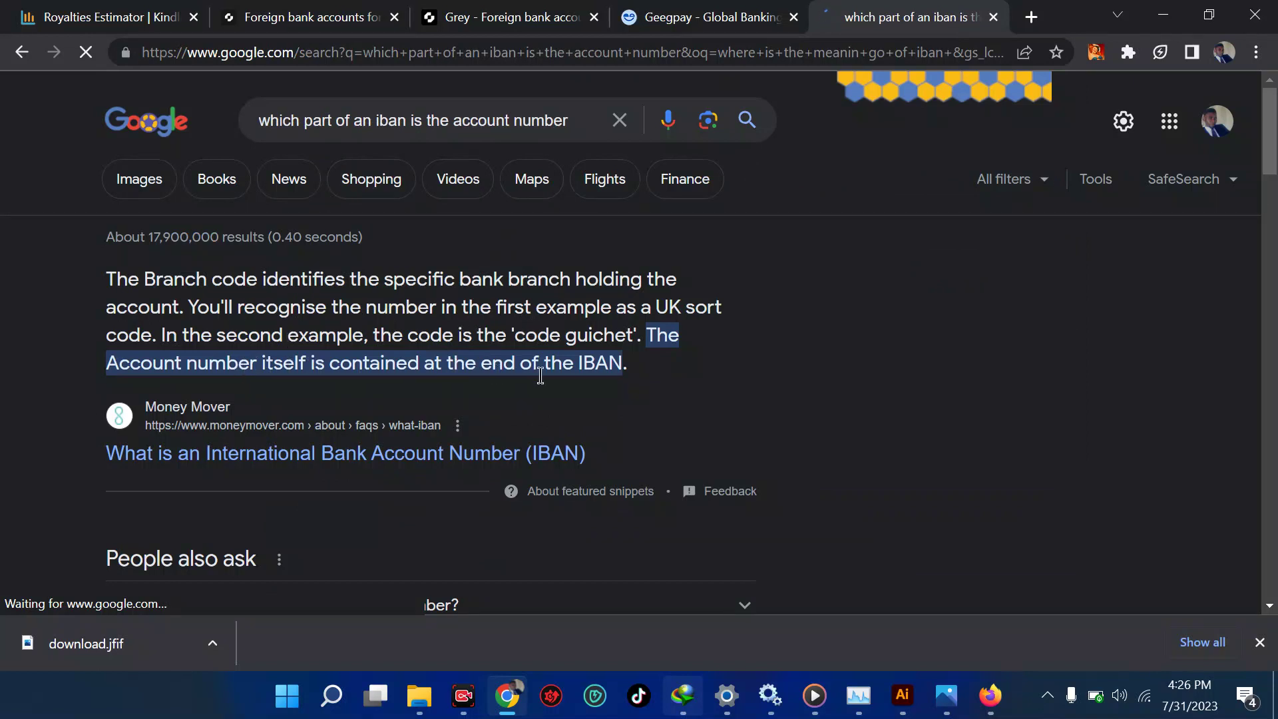
scroll(611, 390, down, 1)
scroll(607, 383, down, 1)
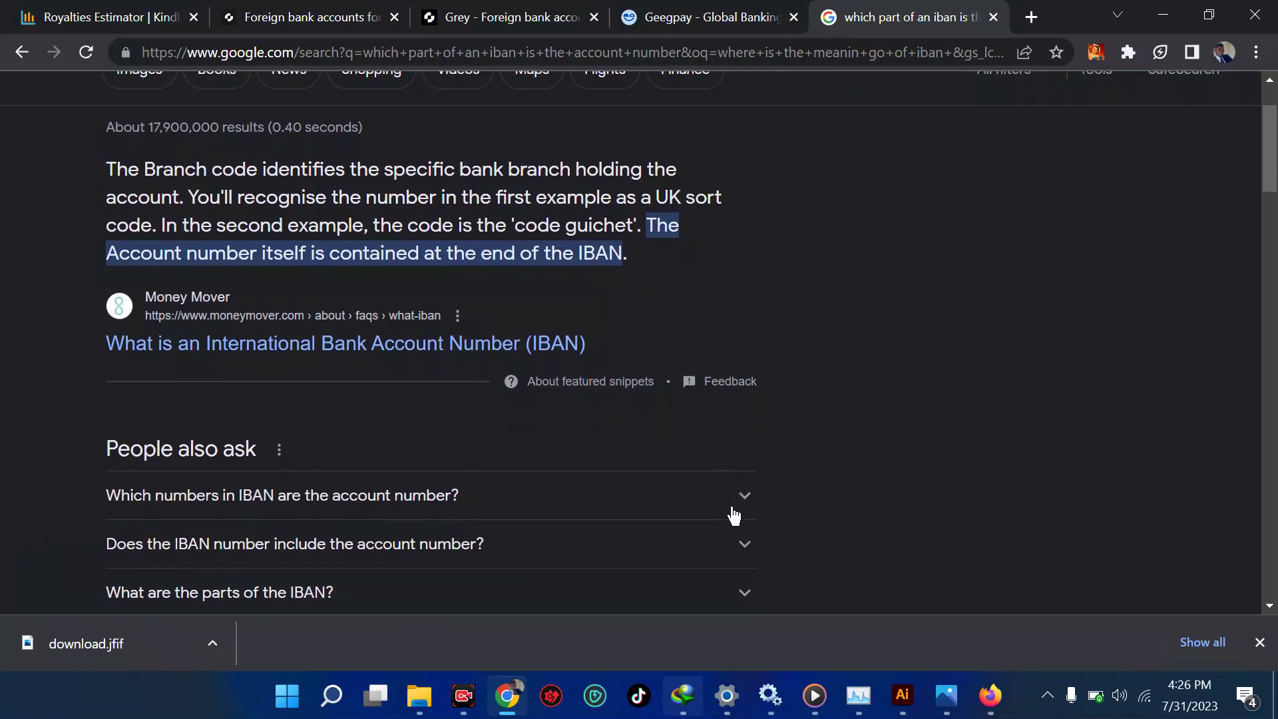
click(493, 12)
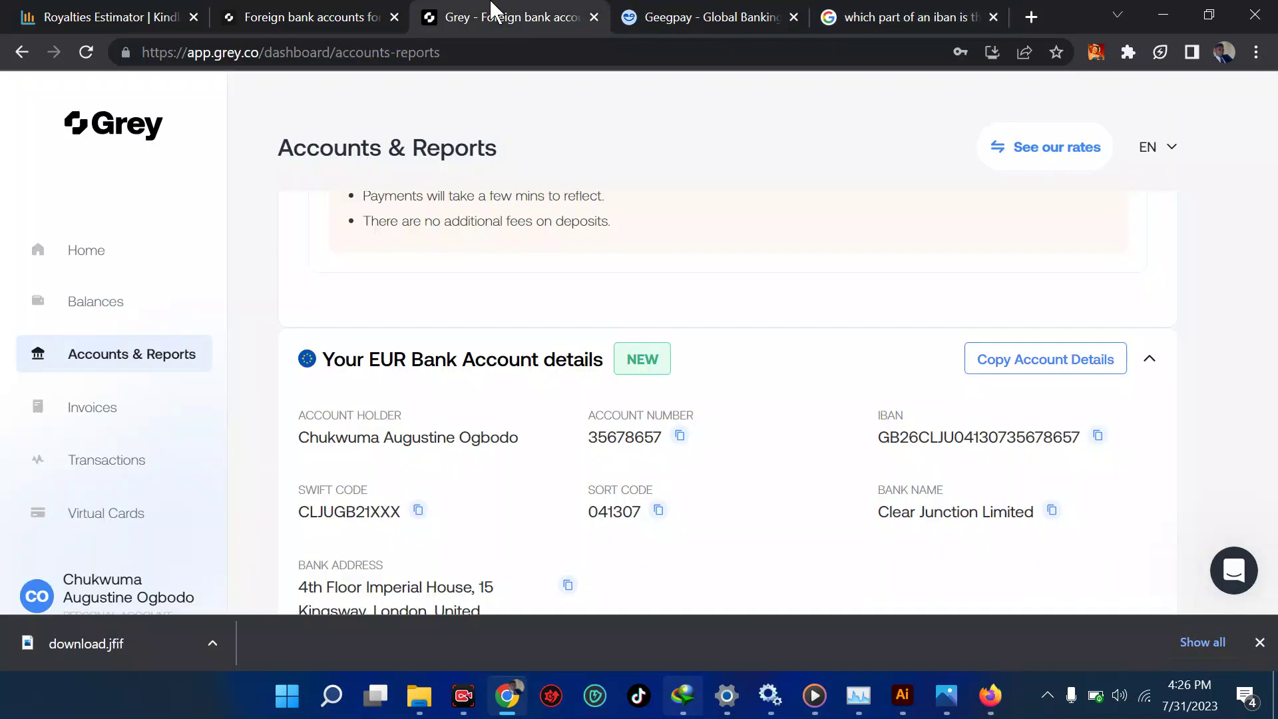
scroll(707, 262, down, 1)
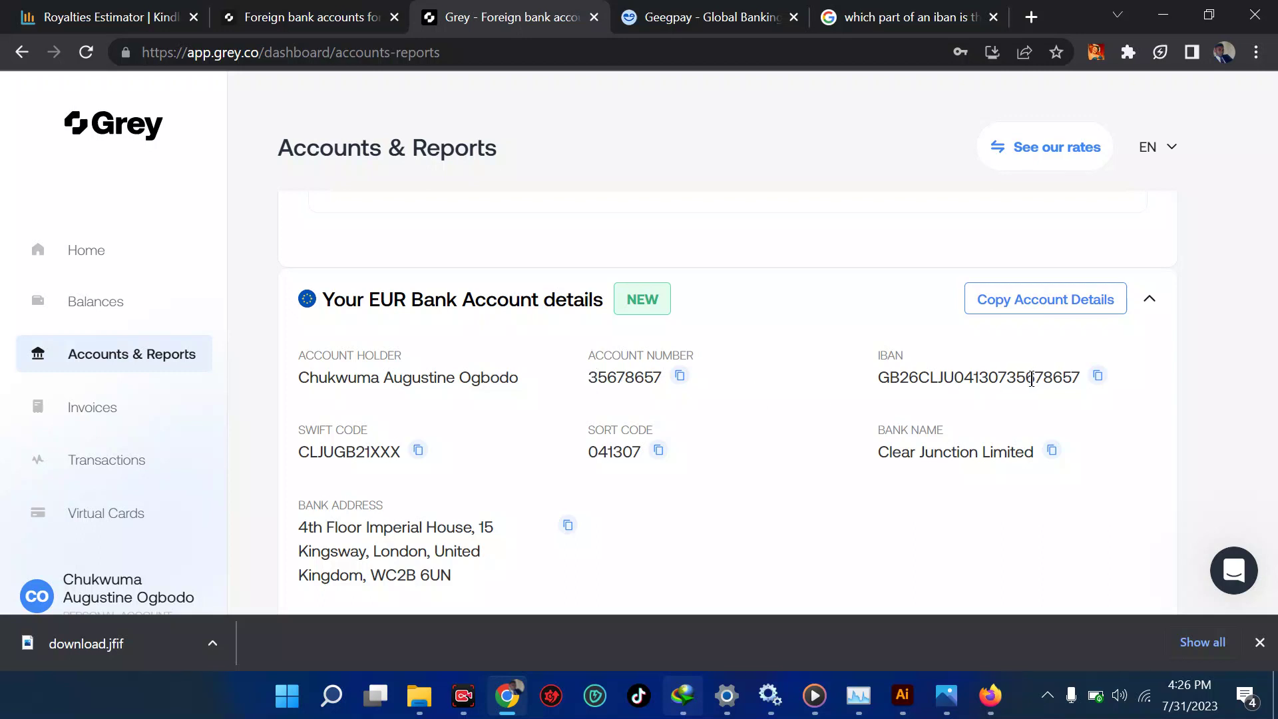
drag(1008, 378, 1077, 378)
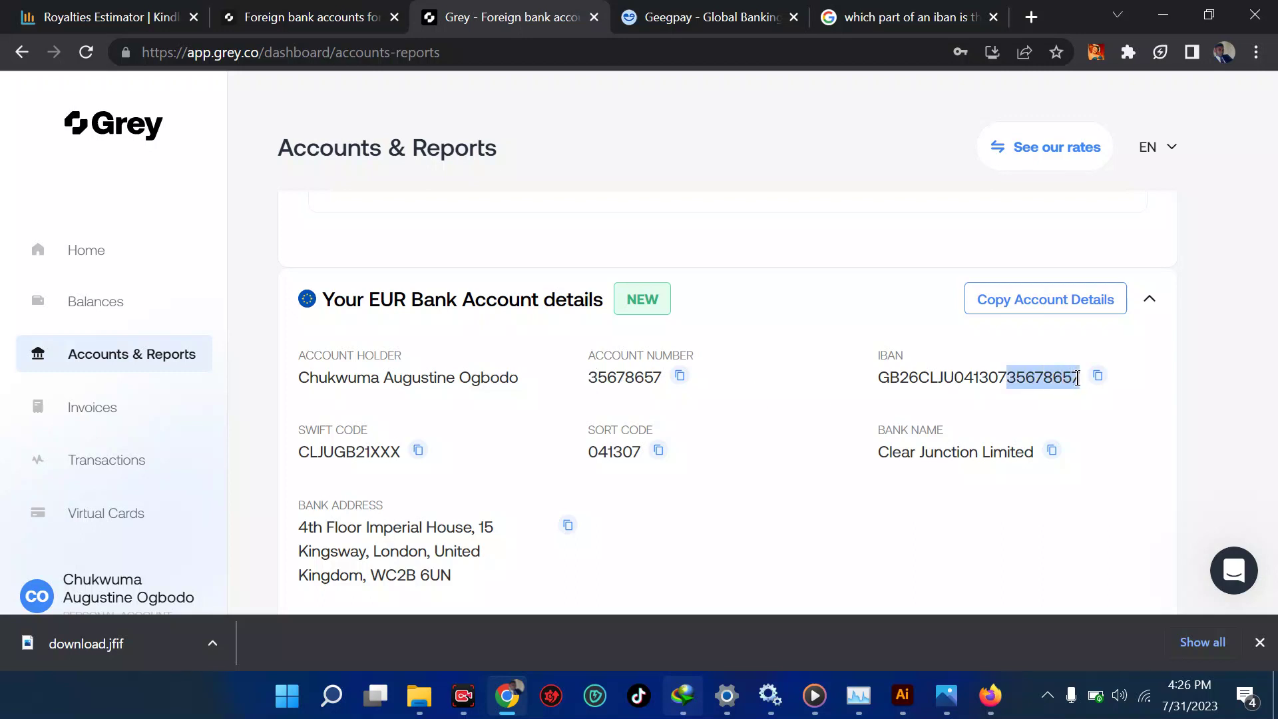
click(1058, 525)
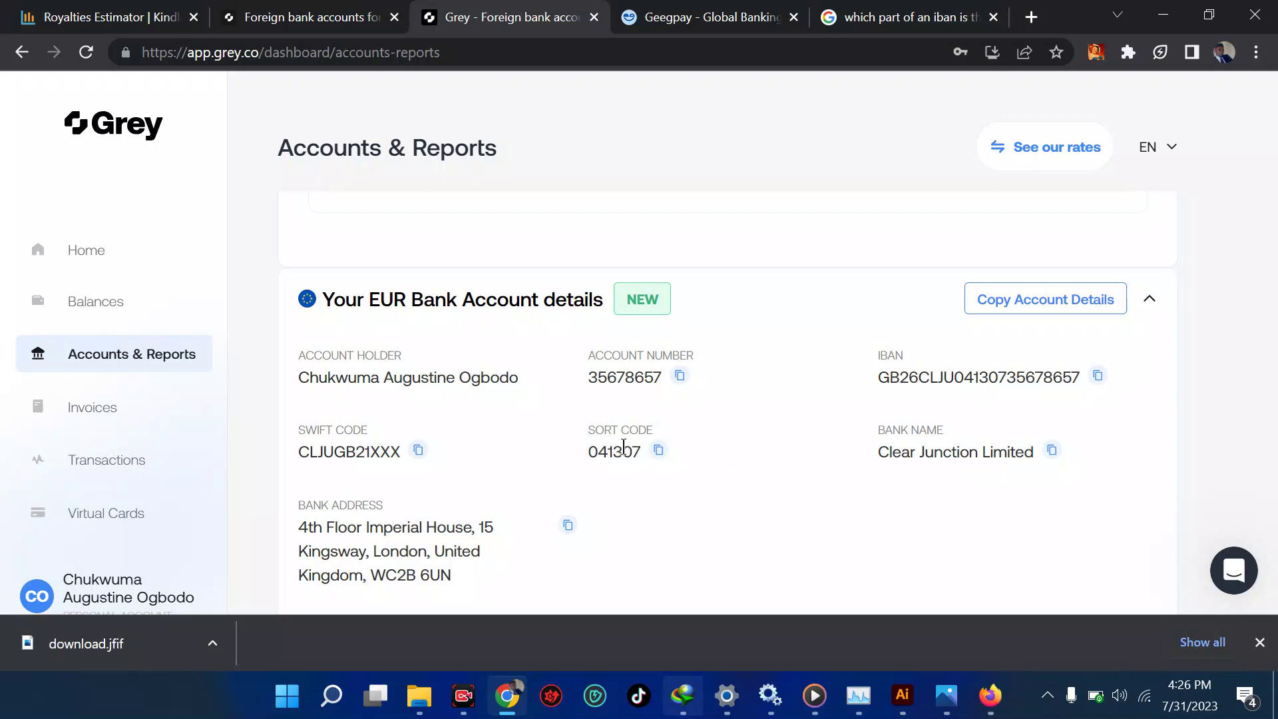
scroll(624, 445, down, 4)
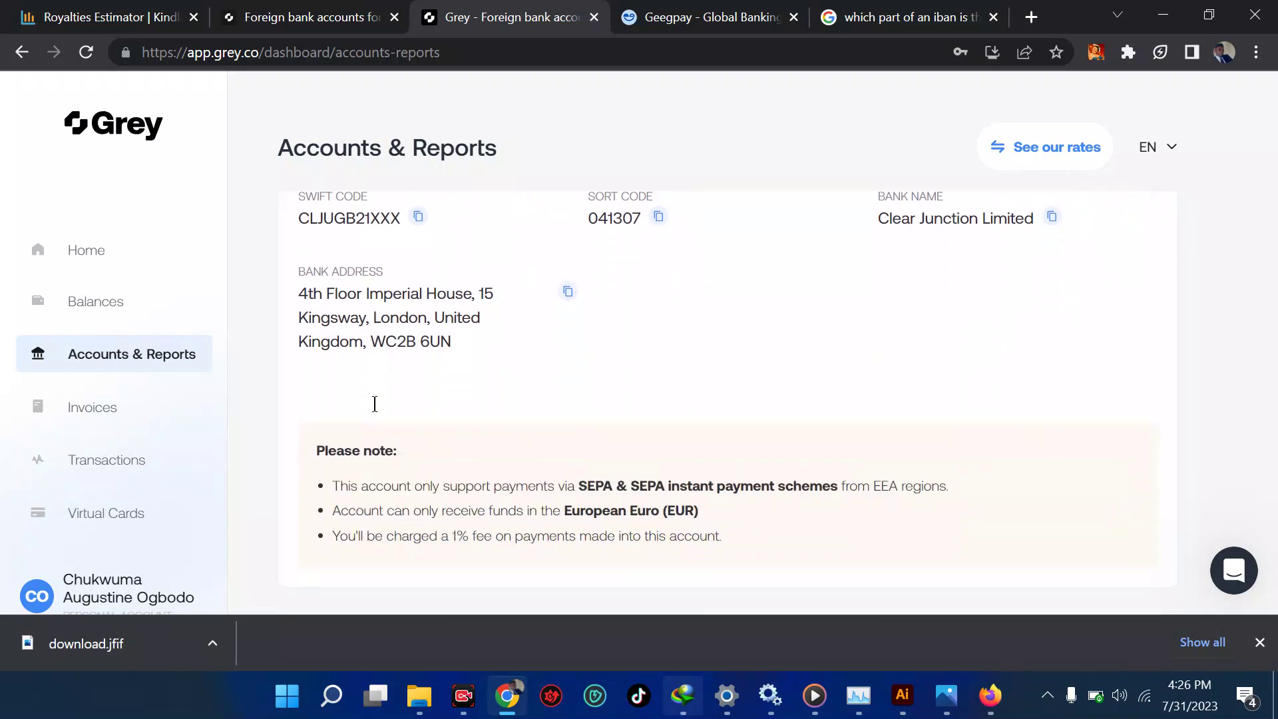
scroll(375, 404, down, 3)
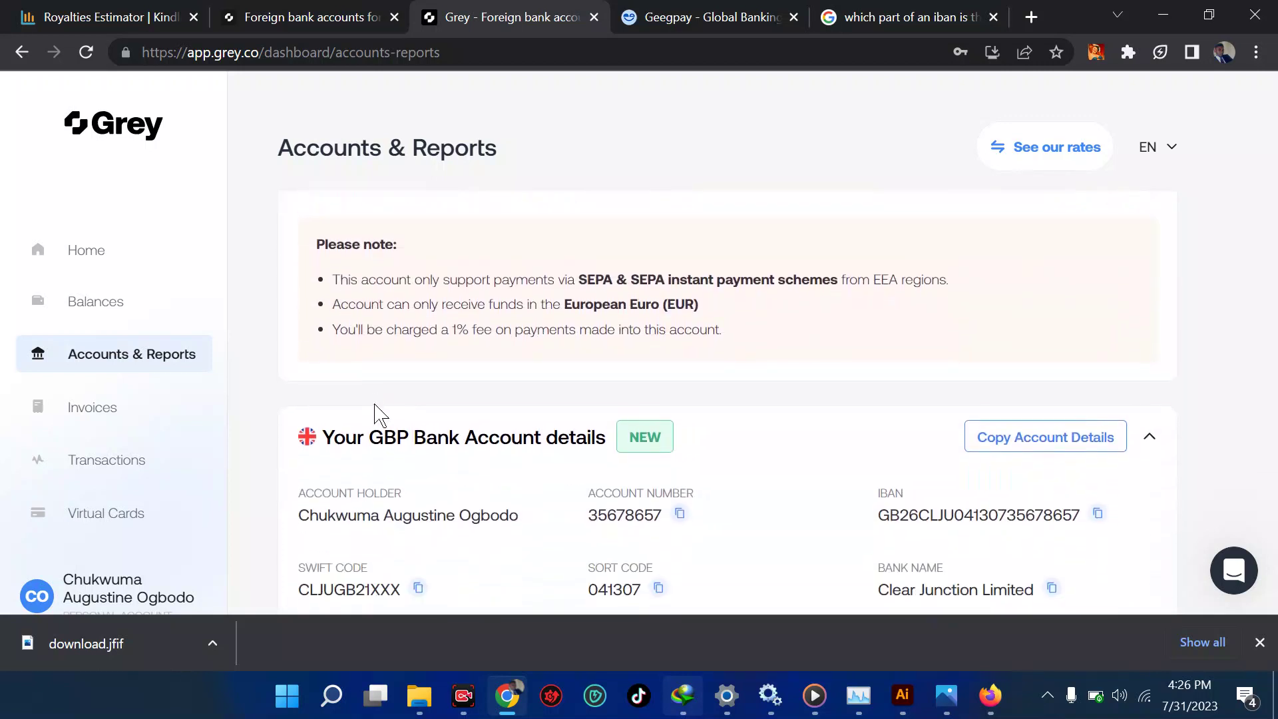
scroll(376, 409, down, 3)
scroll(376, 413, up, 2)
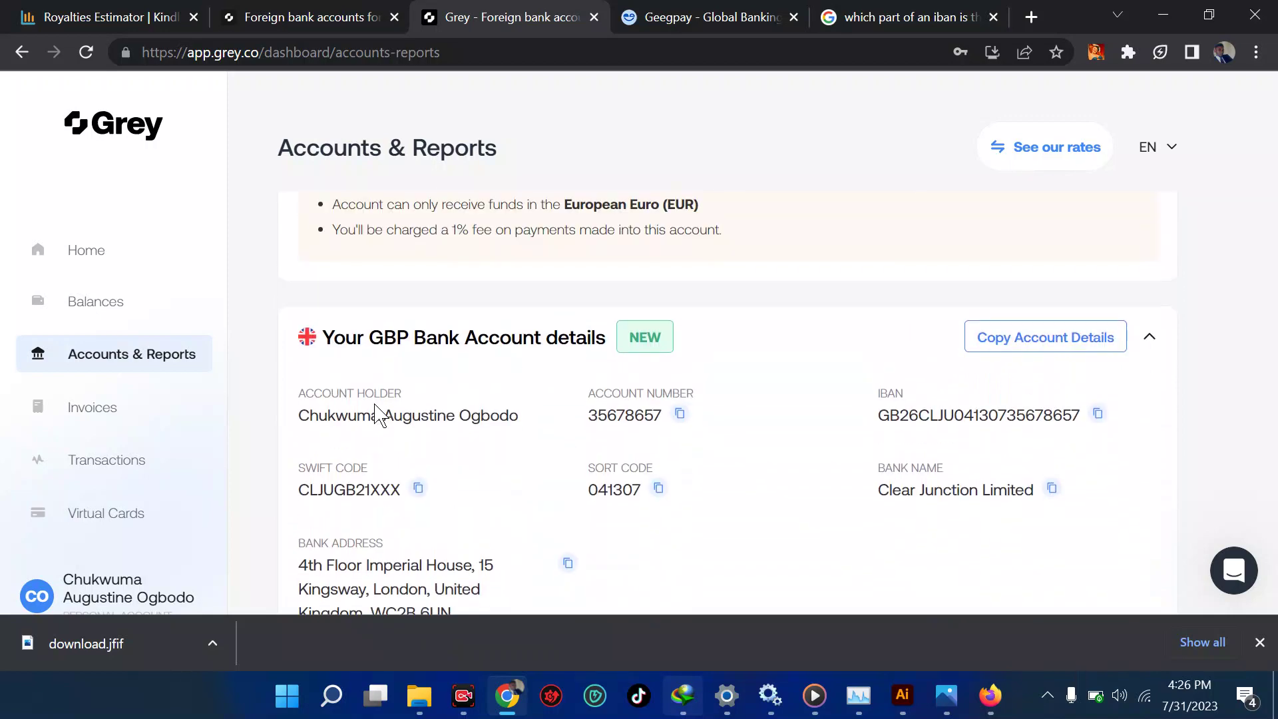
scroll(396, 365, up, 2)
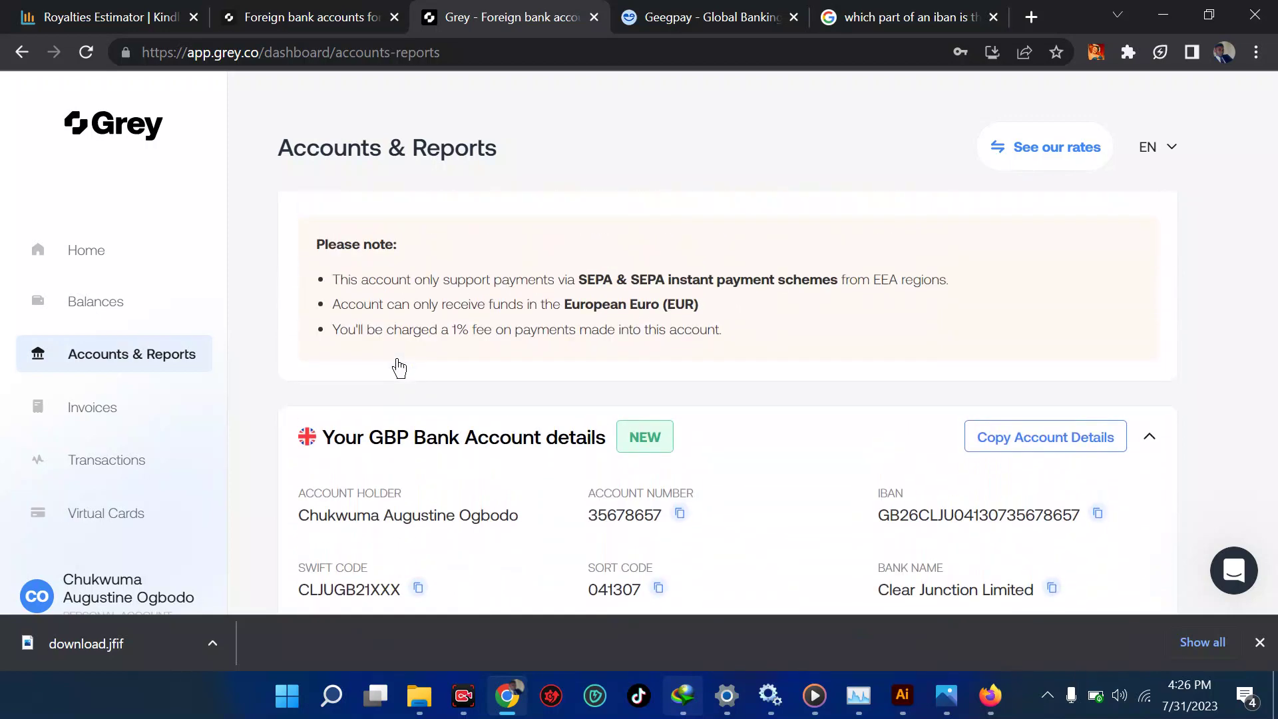
scroll(398, 386, up, 8)
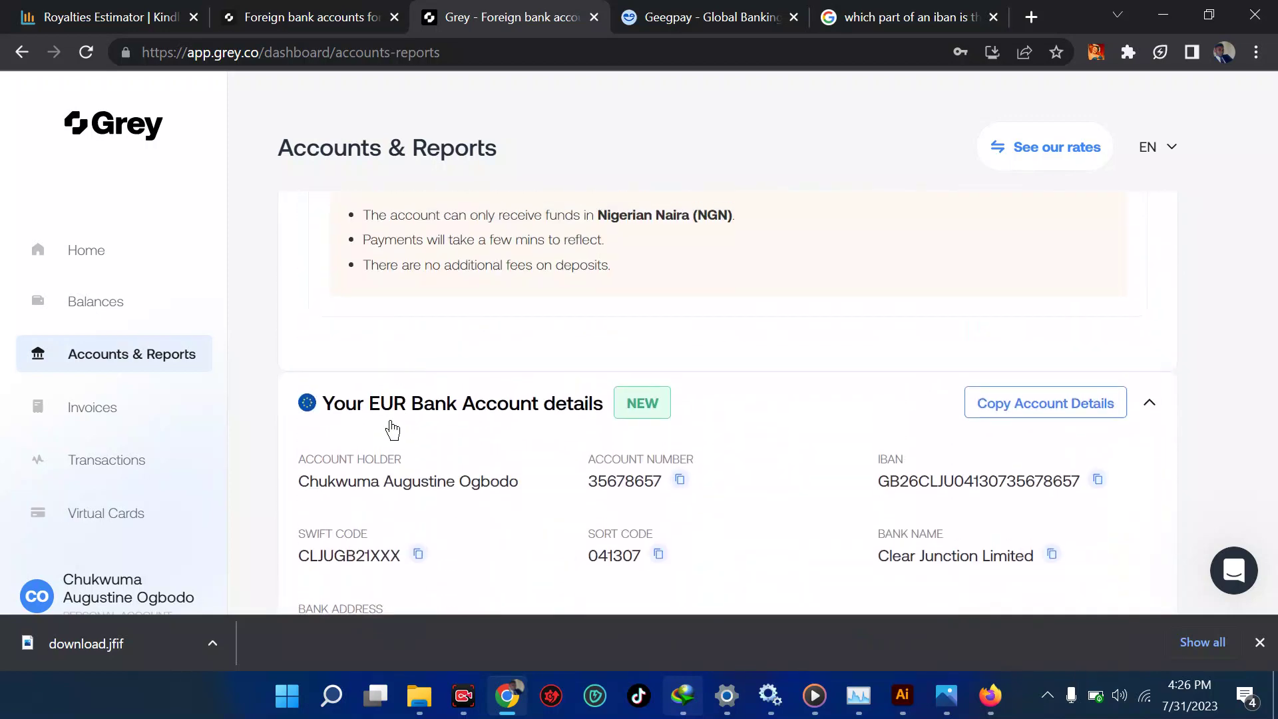
scroll(393, 429, down, 12)
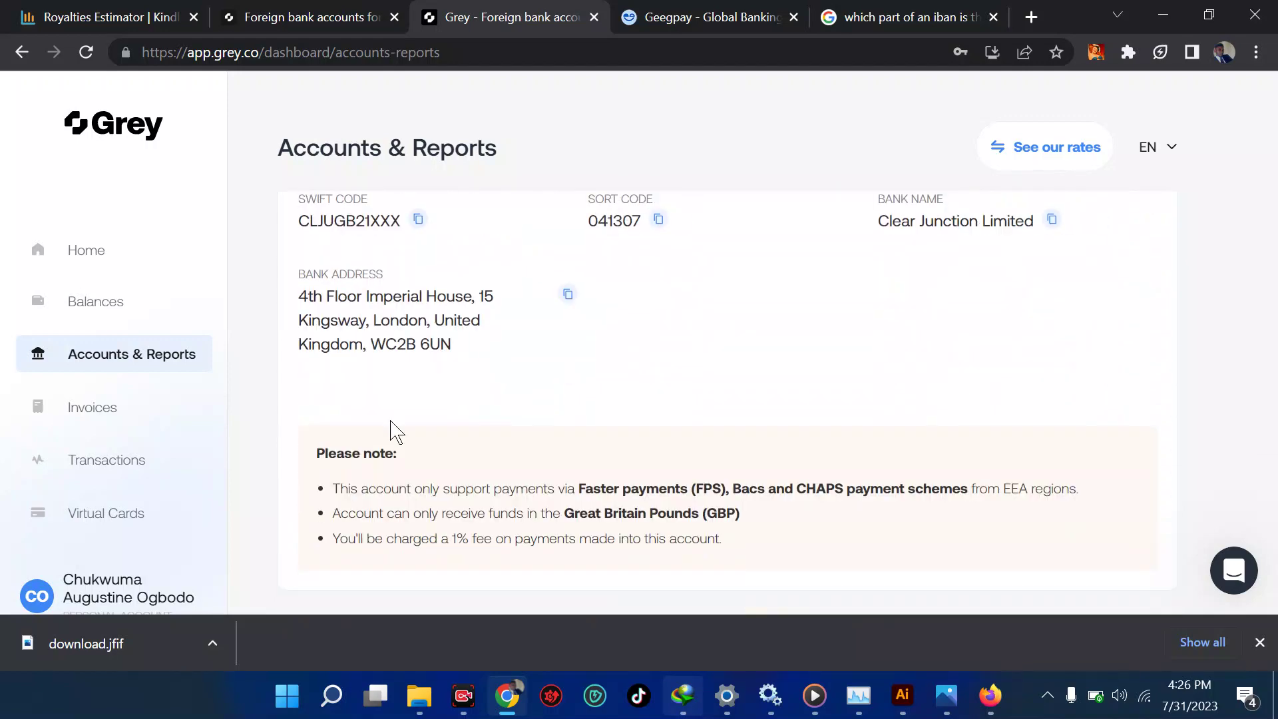
scroll(504, 464, up, 15)
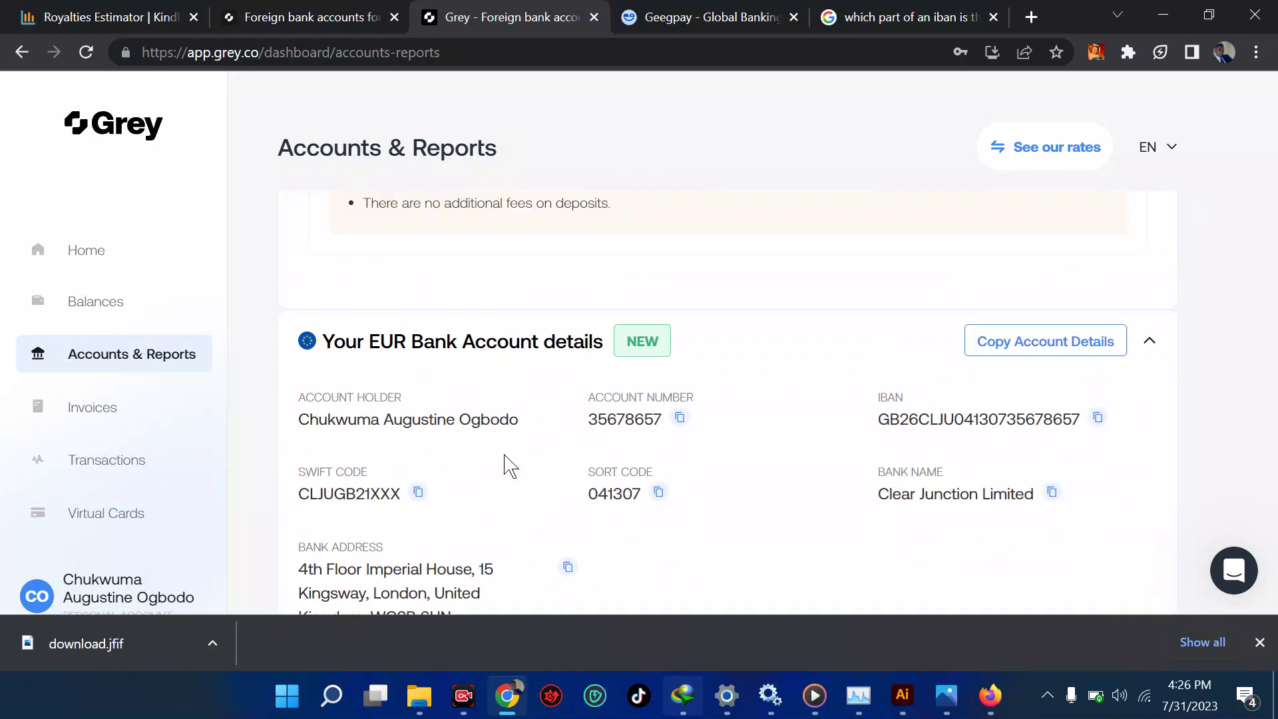
scroll(506, 464, up, 3)
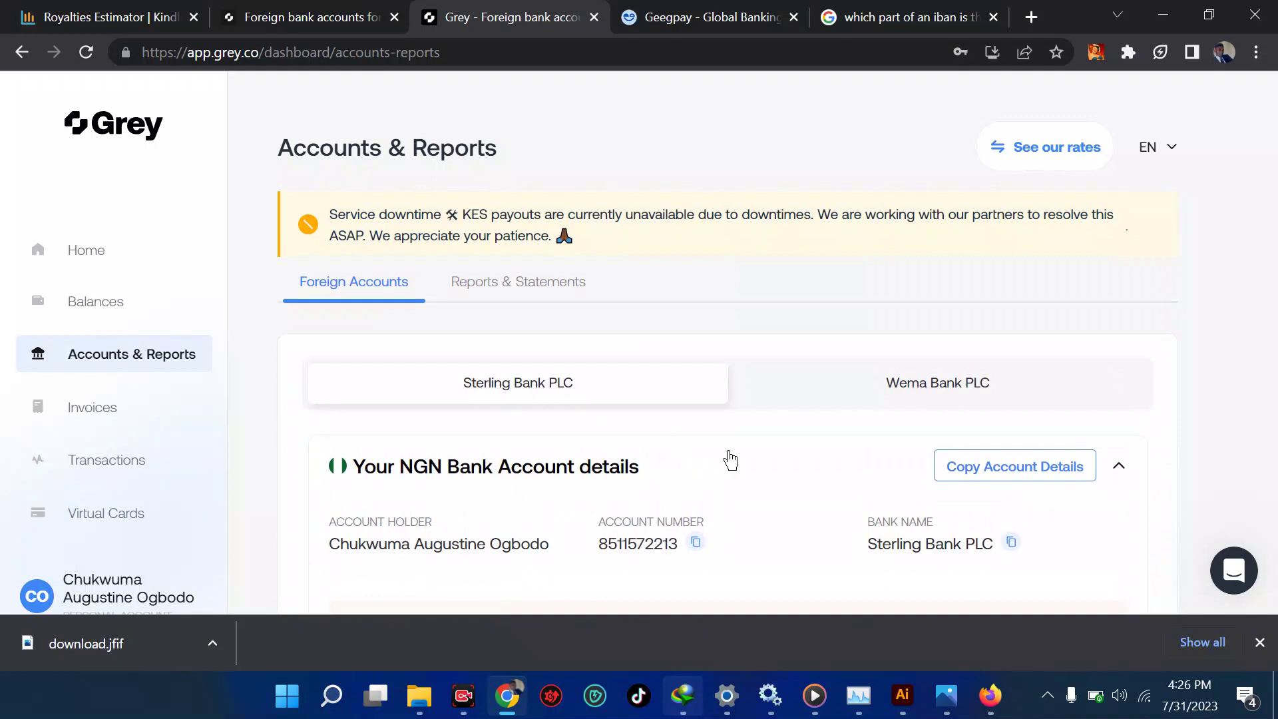
click(847, 402)
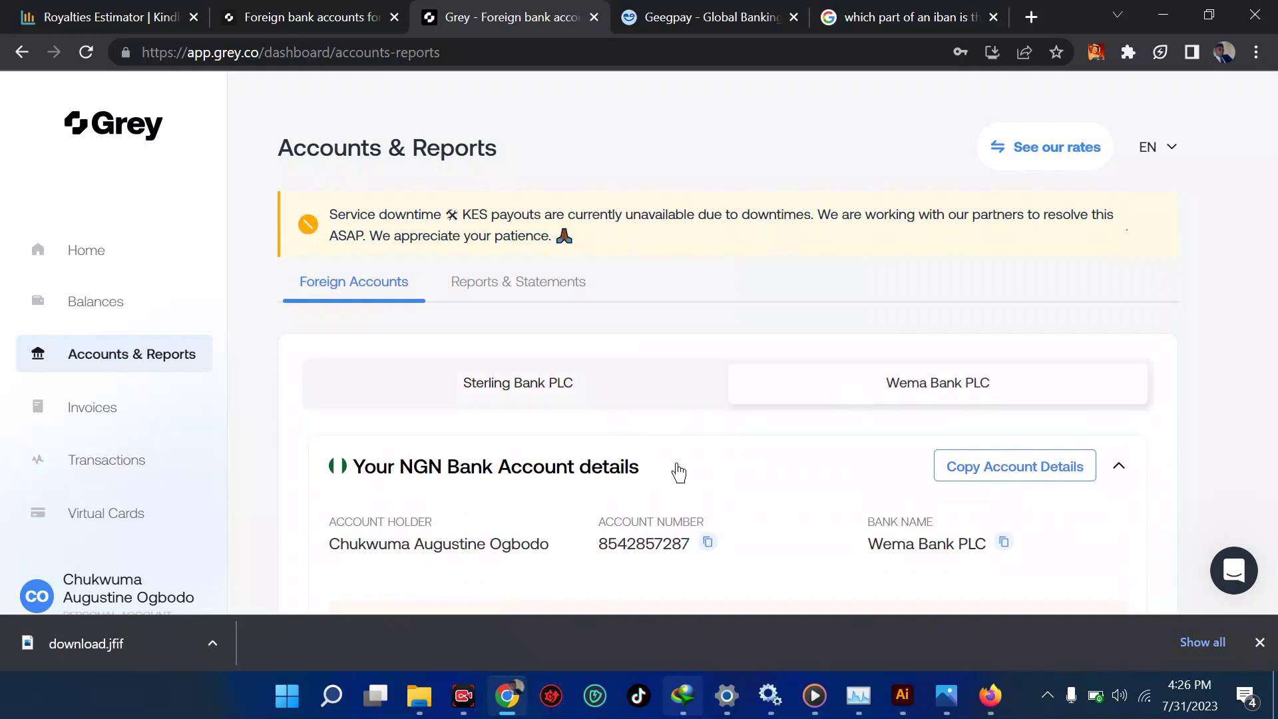
click(524, 393)
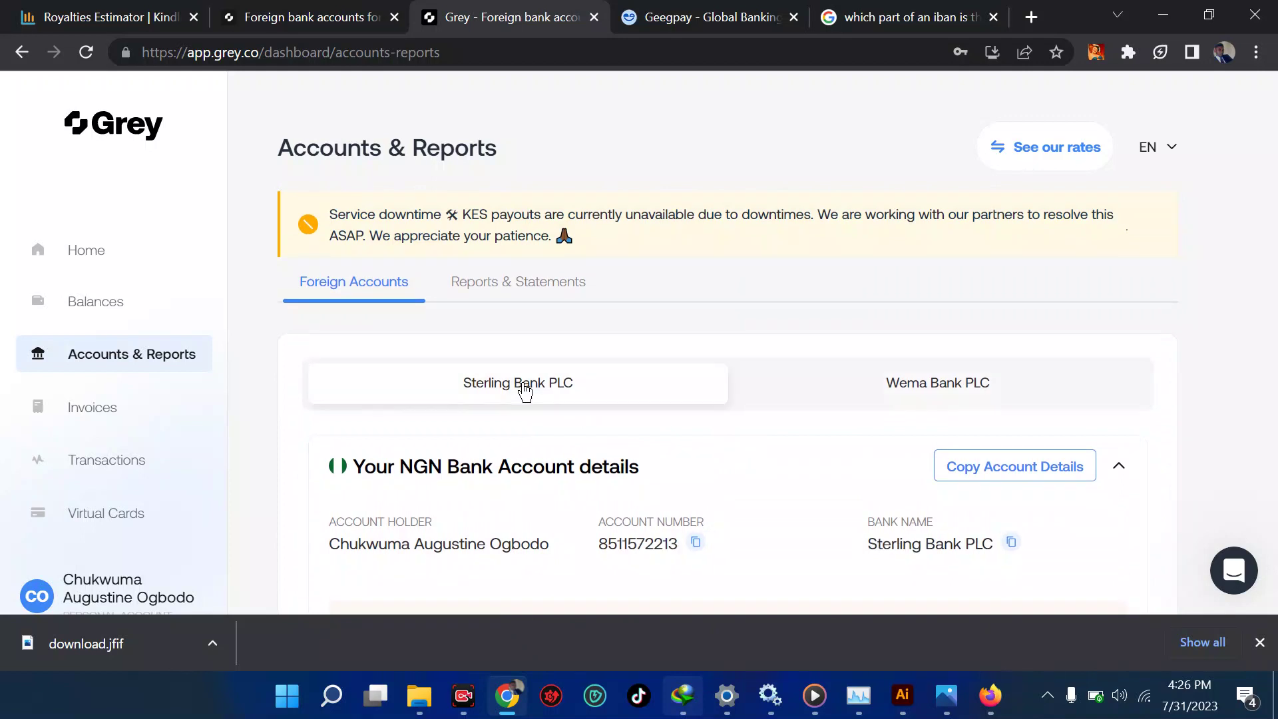
scroll(524, 393, down, 3)
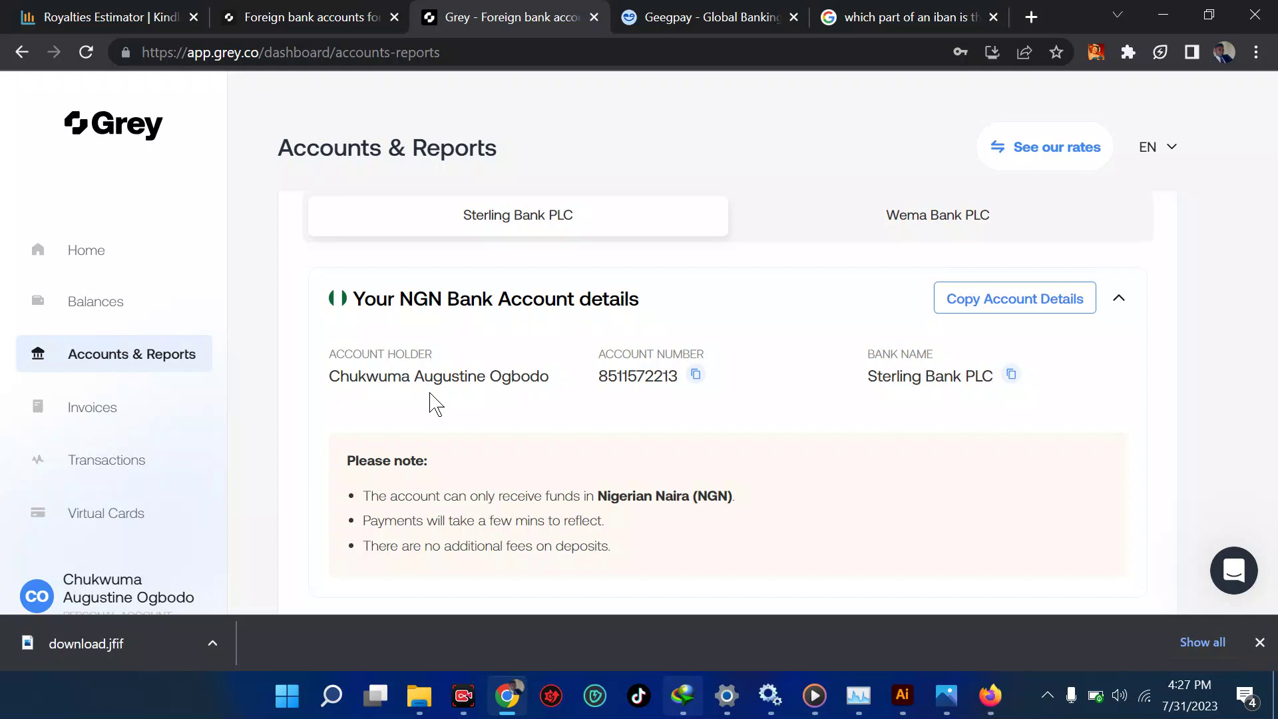
scroll(434, 403, down, 1)
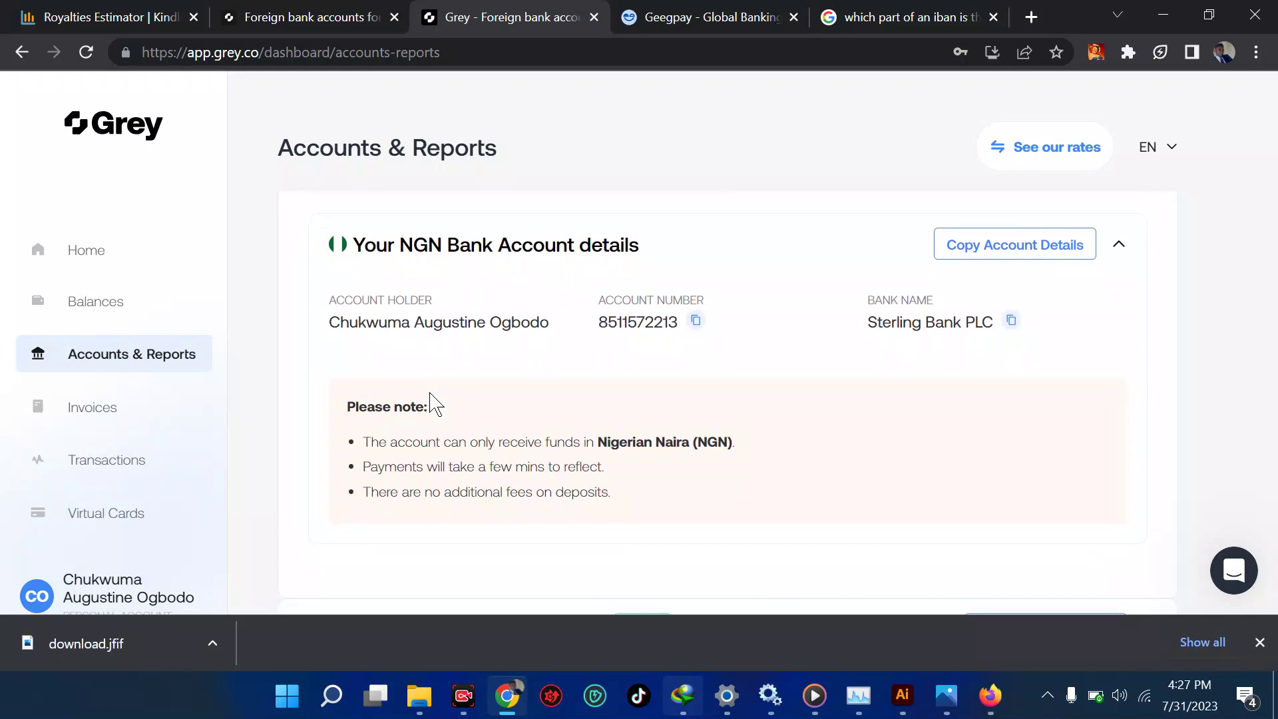
Step: Check the $14.06 estimate for all 28 books in the KDP Royalties Estimator, open Your account, then return to Grey
click(58, 14)
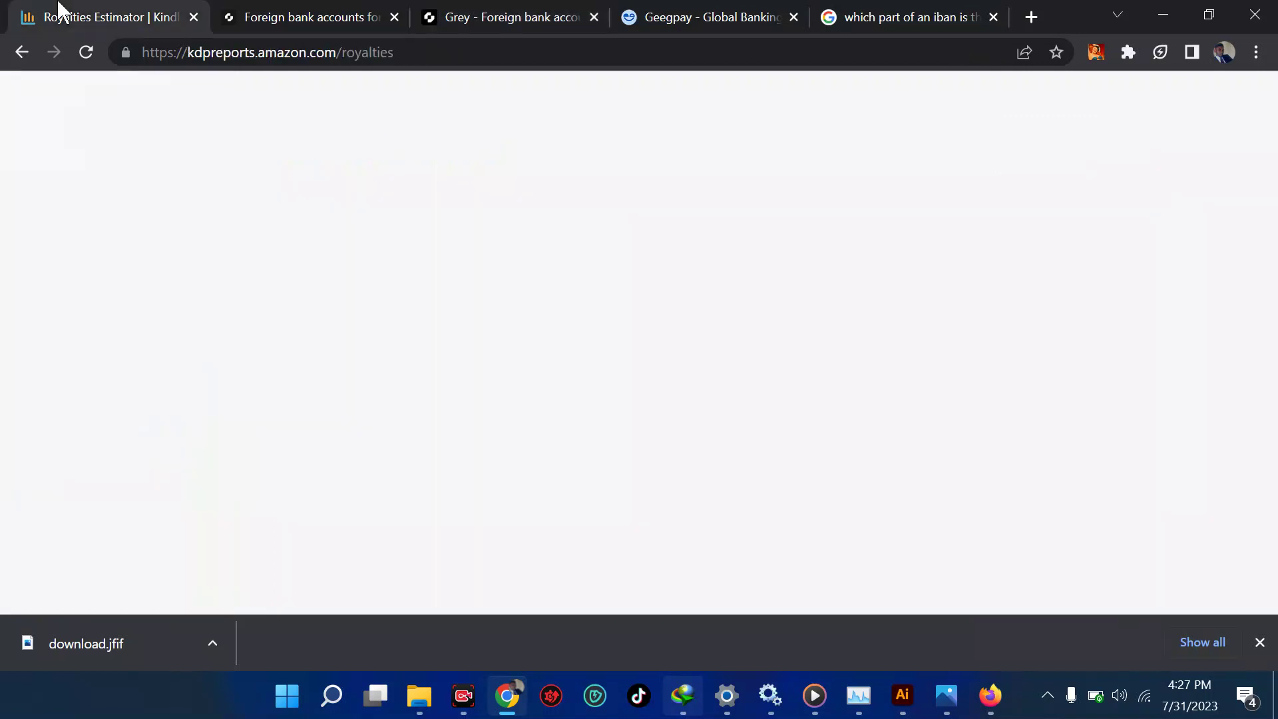
scroll(693, 362, up, 15)
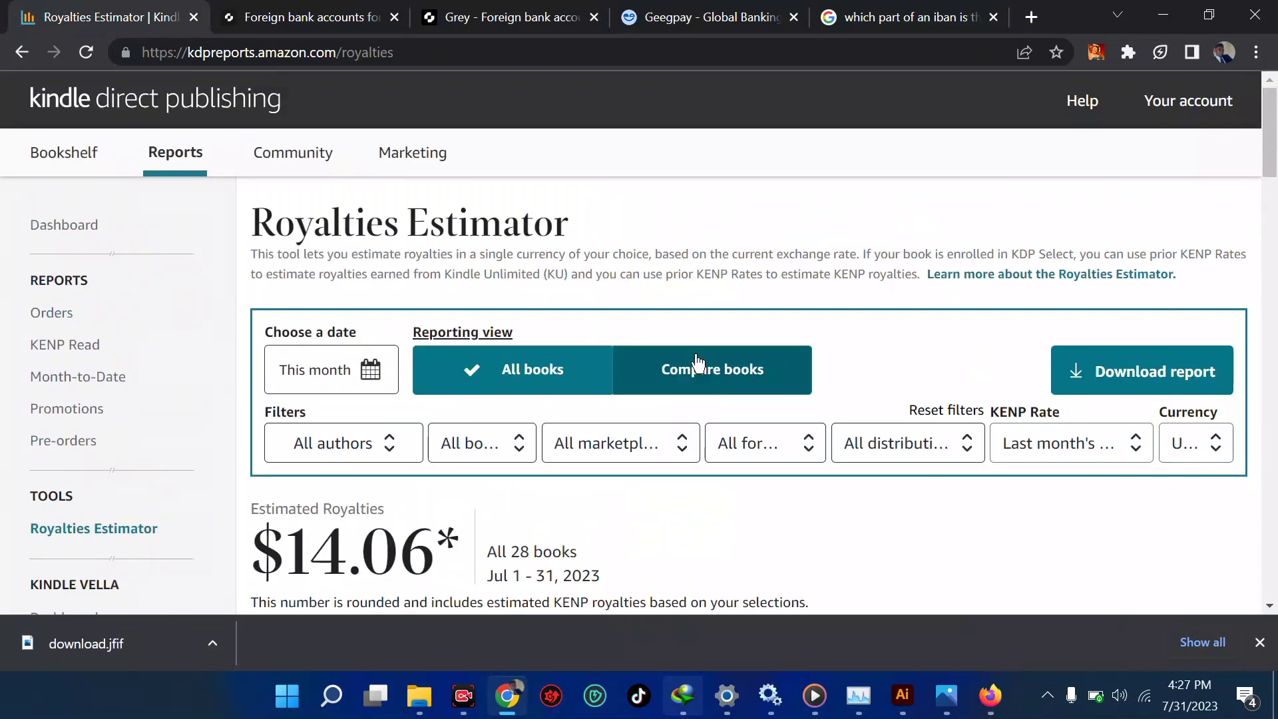
scroll(532, 385, down, 1)
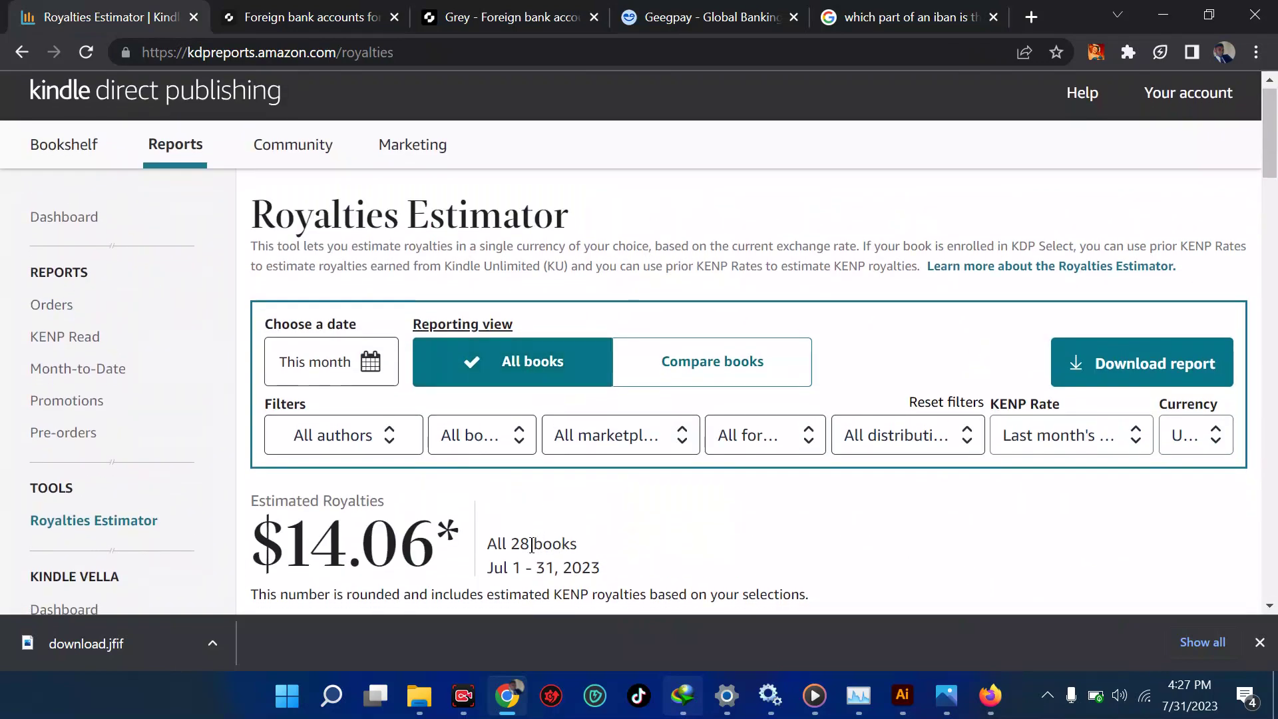
drag(514, 540, 538, 541)
click(1177, 99)
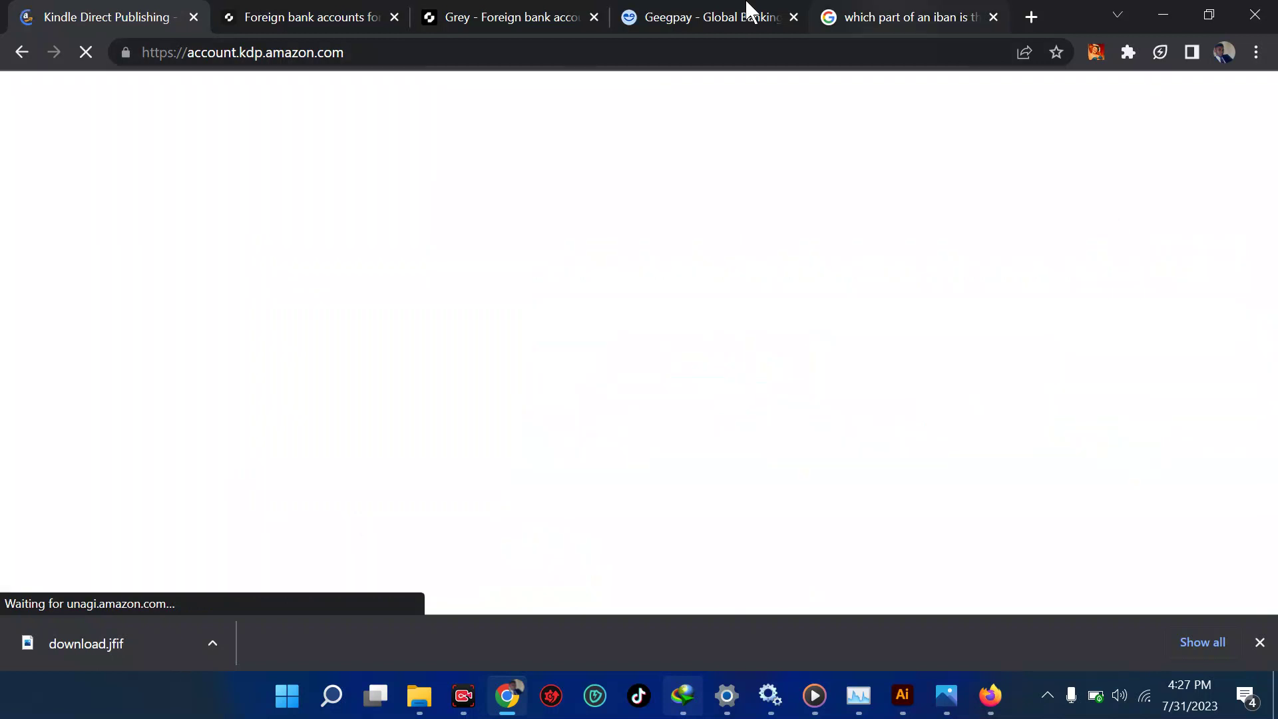
click(449, 5)
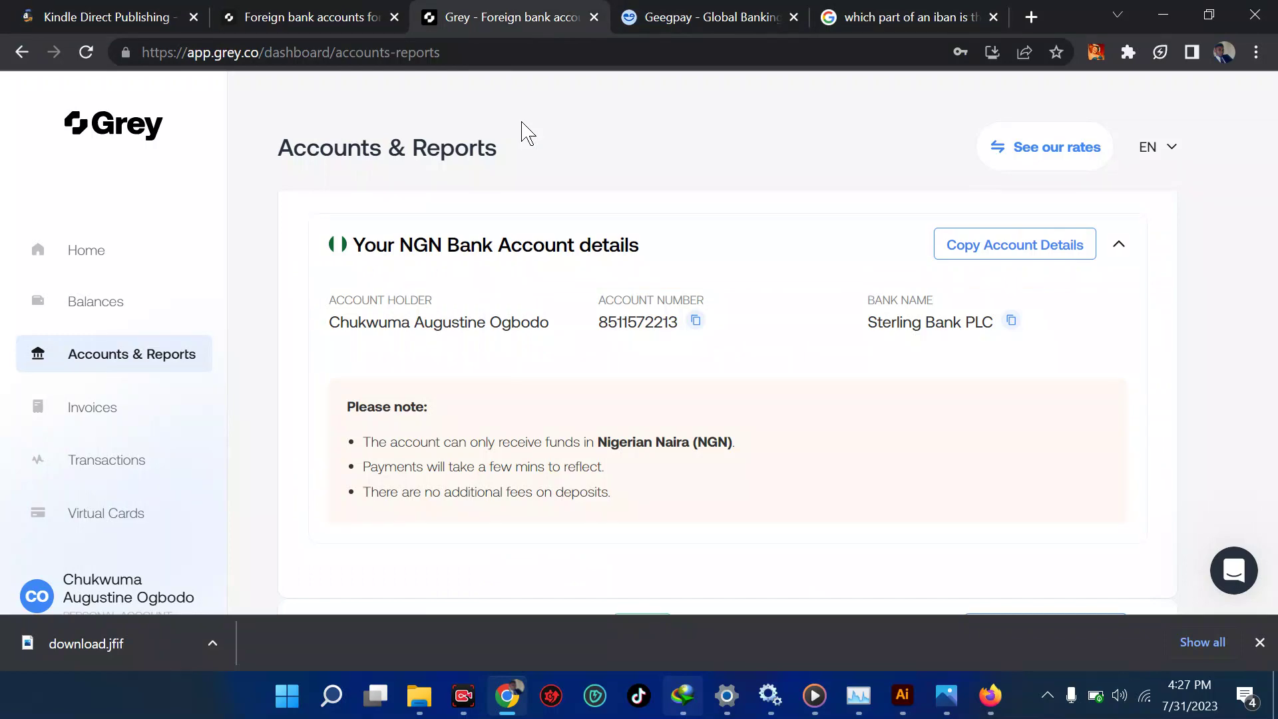
scroll(576, 276, down, 10)
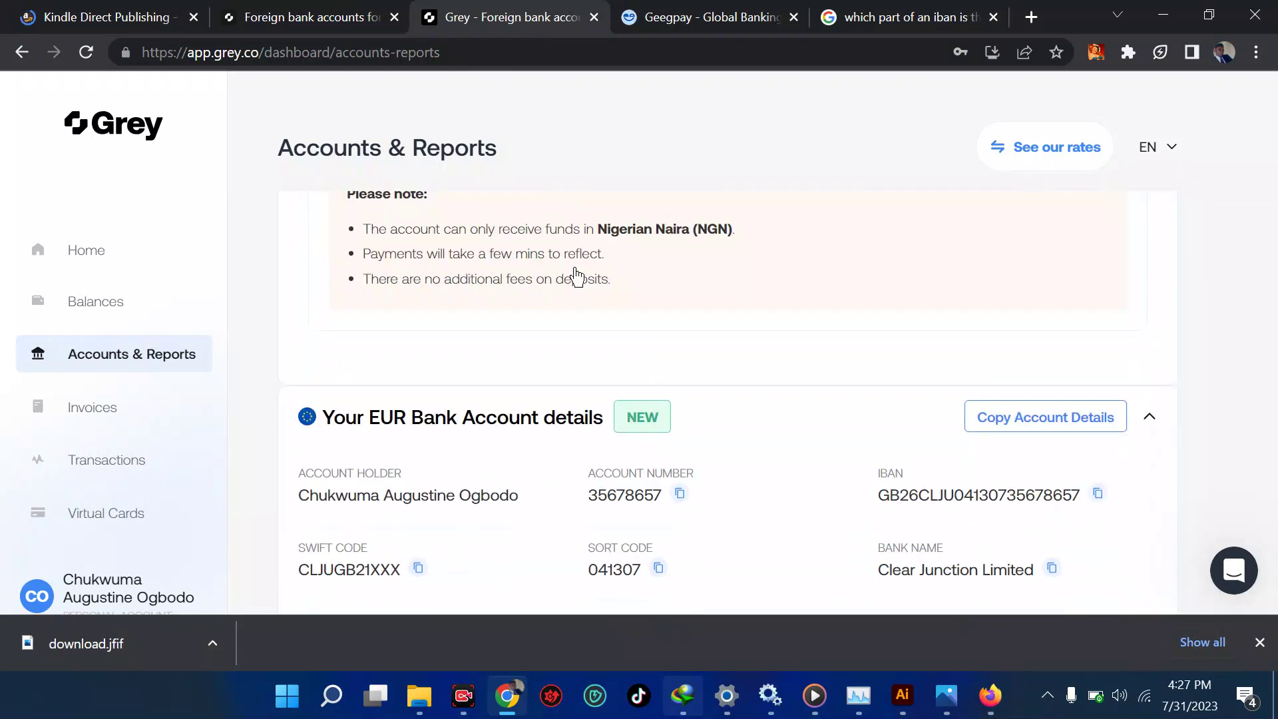
scroll(576, 276, up, 1)
scroll(576, 276, up, 1)
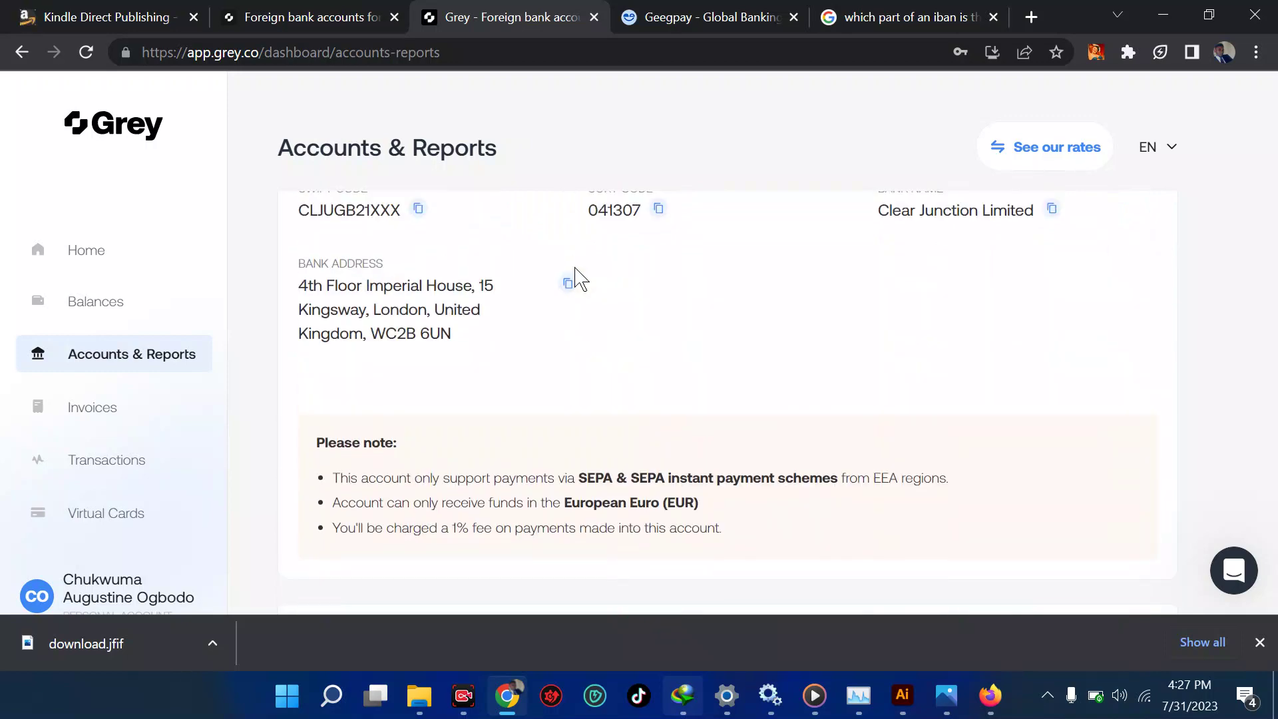
scroll(577, 276, down, 1)
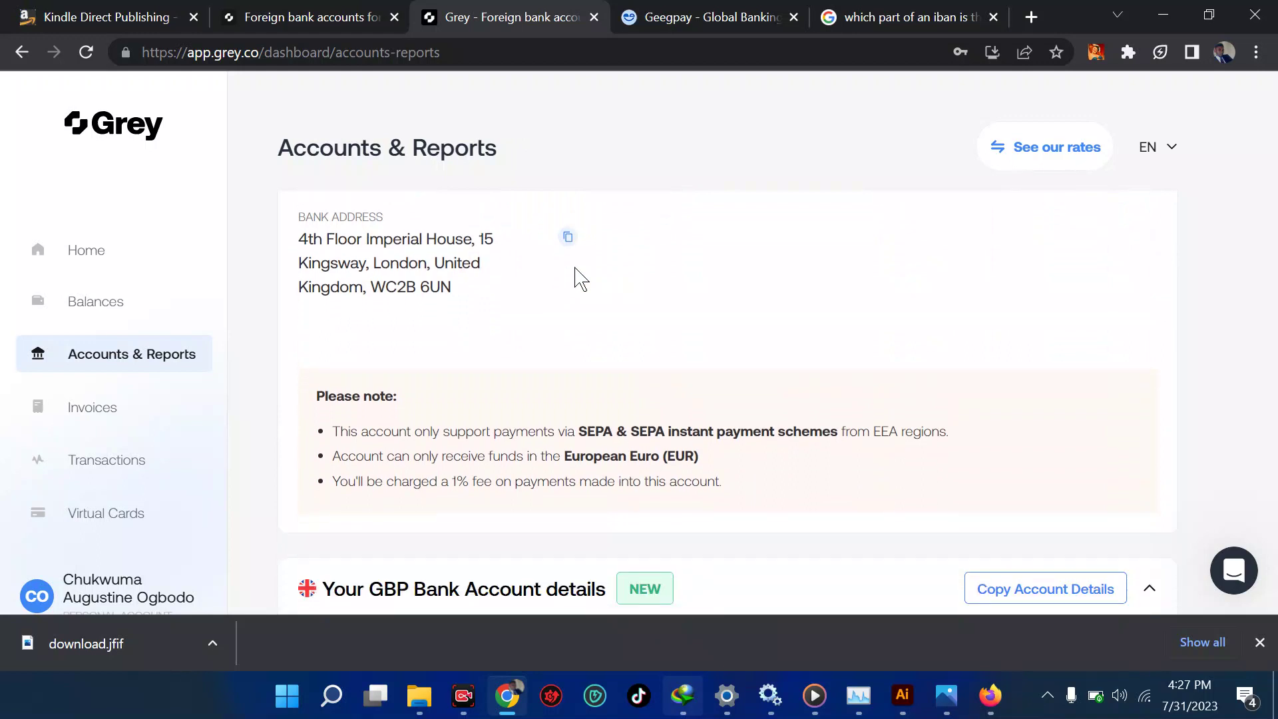
scroll(577, 276, down, 1)
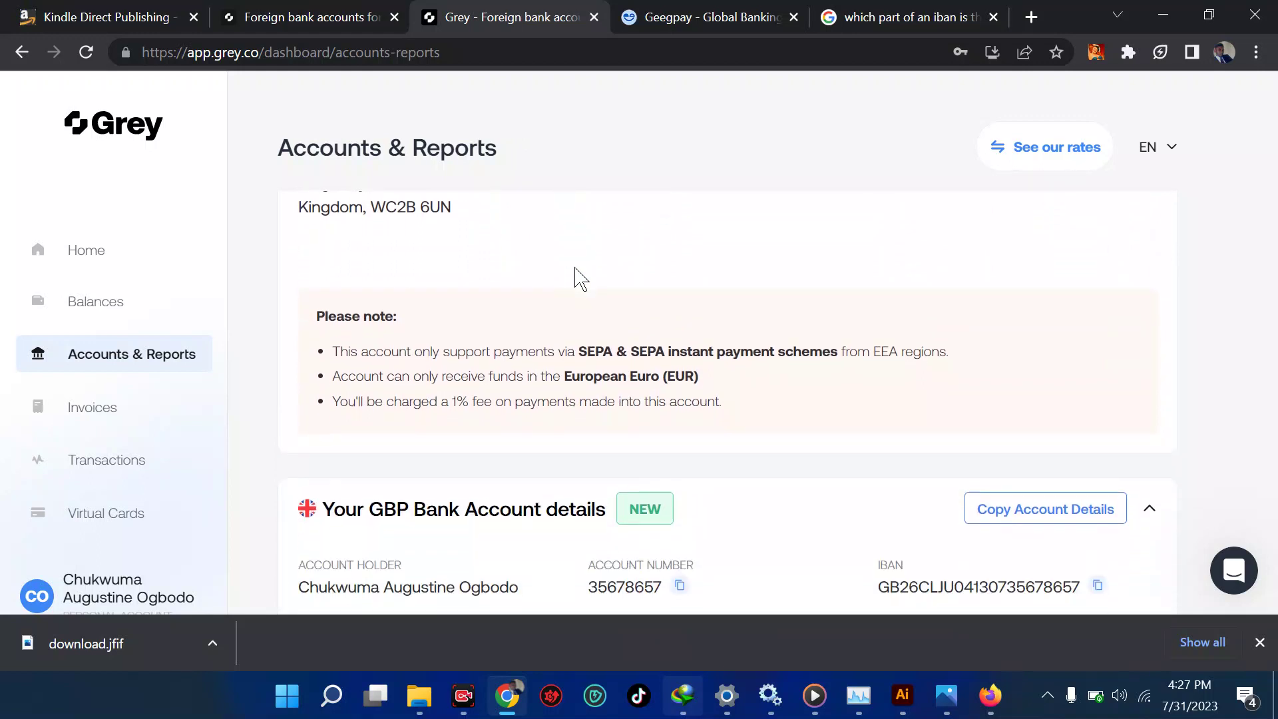
scroll(576, 276, up, 2)
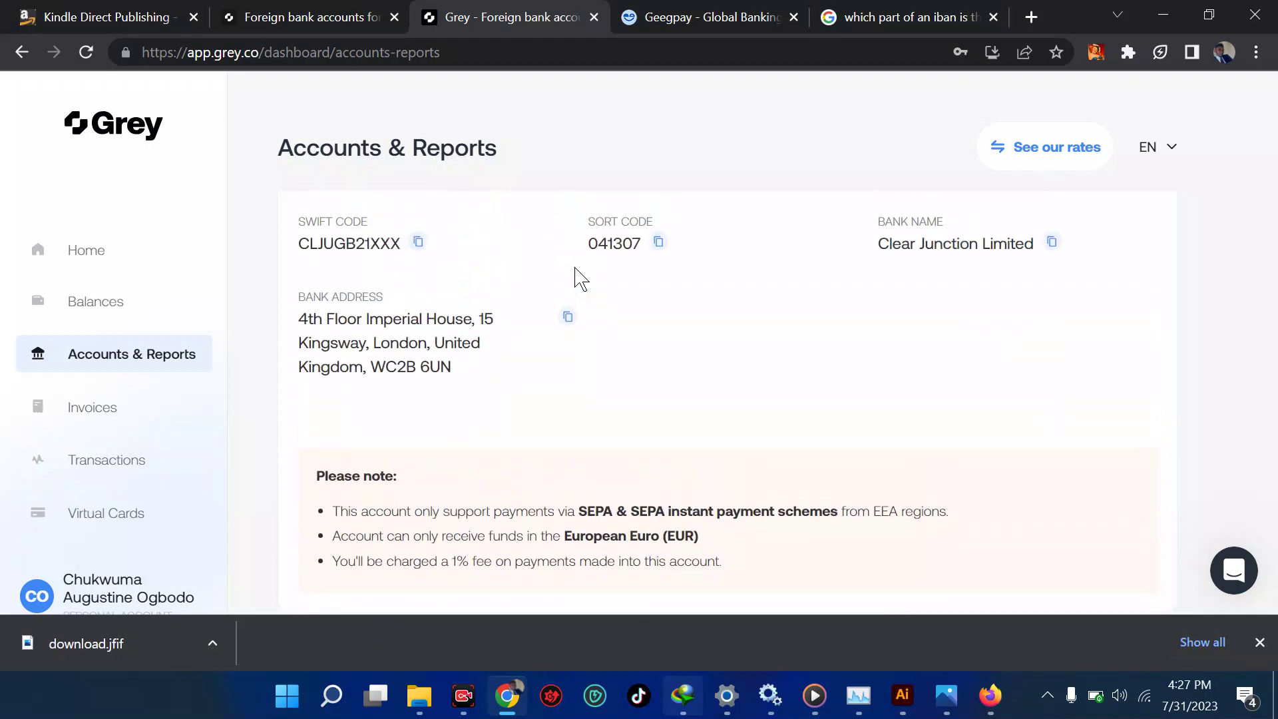
scroll(577, 277, down, 4)
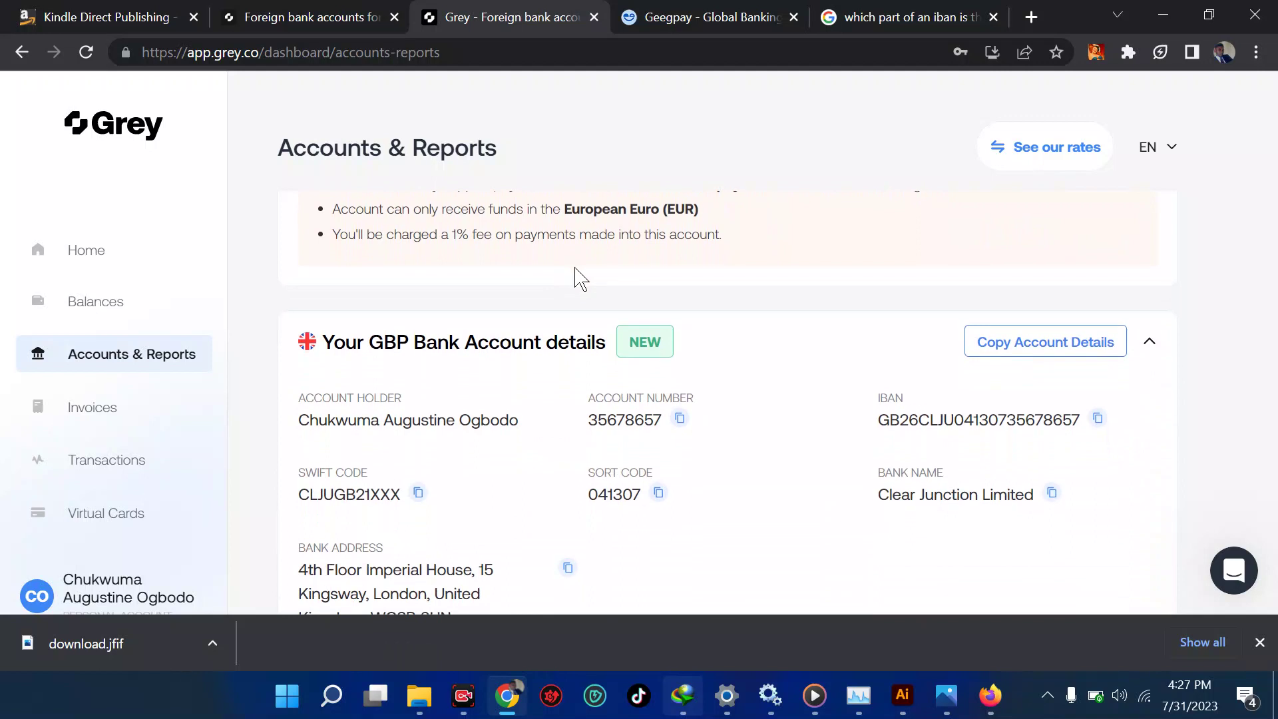
scroll(576, 276, down, 1)
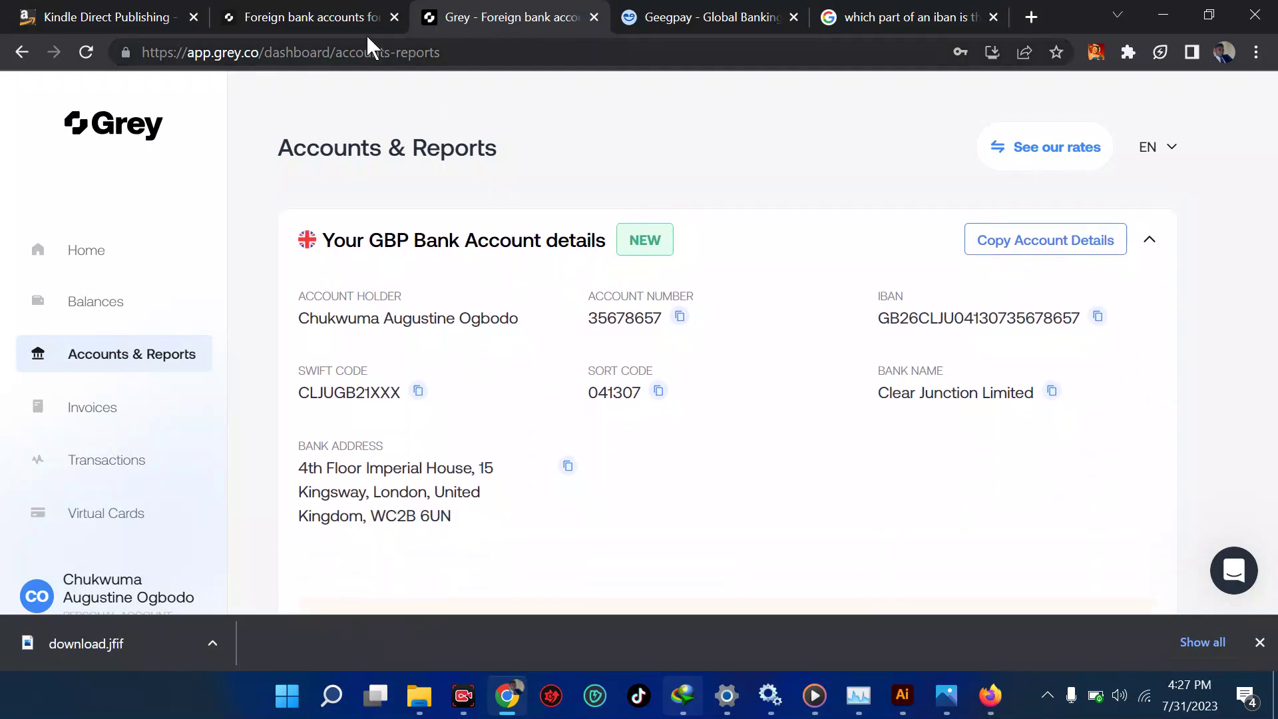
scroll(802, 491, up, 1)
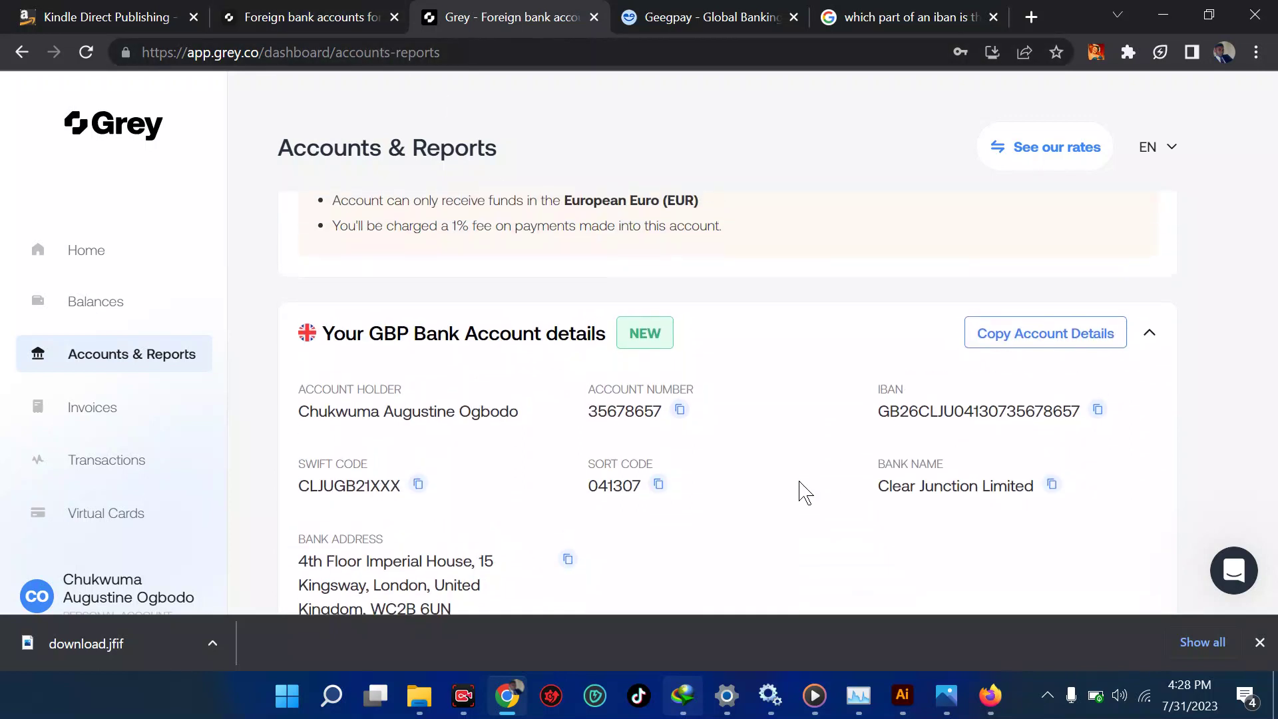
scroll(802, 491, up, 6)
scroll(802, 491, down, 1)
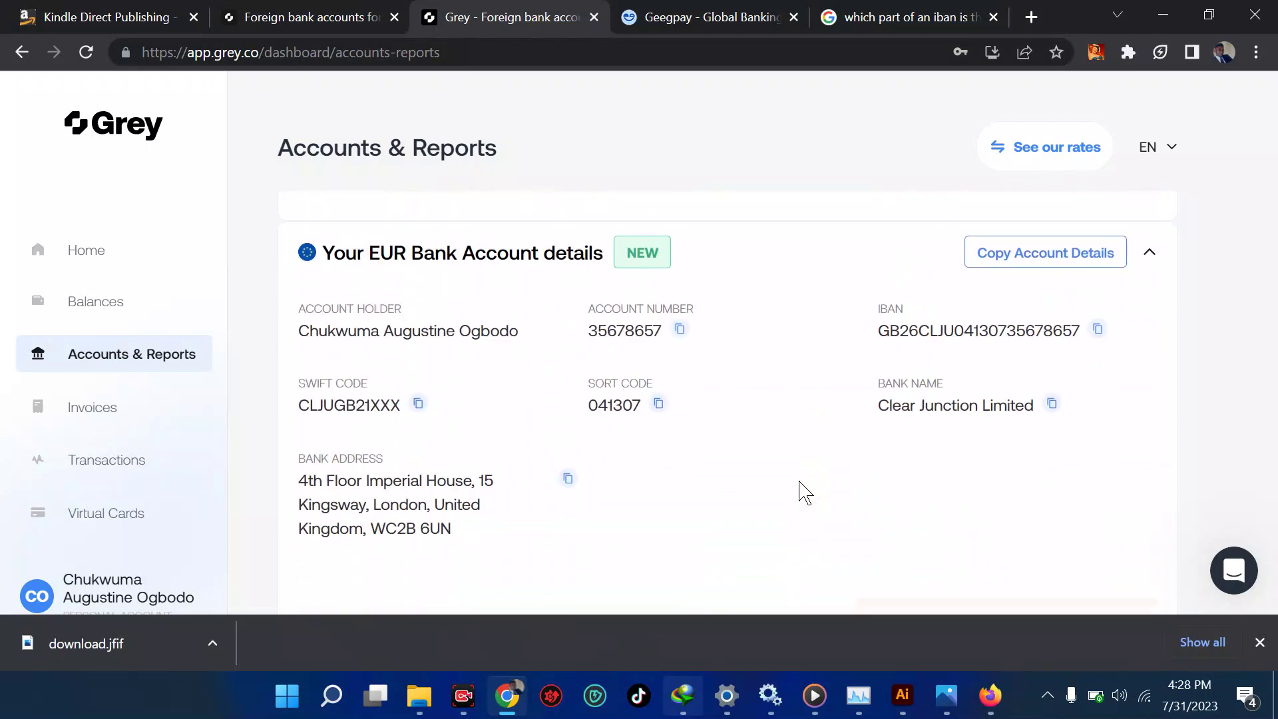
scroll(802, 491, down, 2)
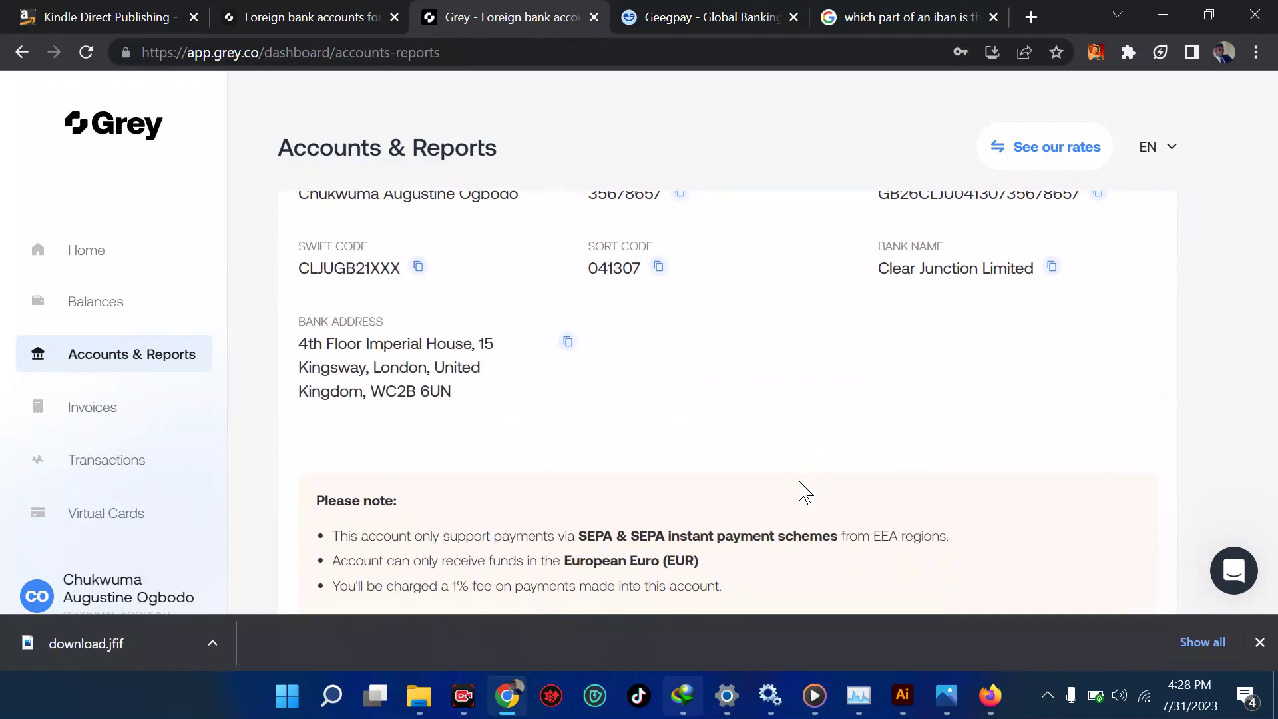